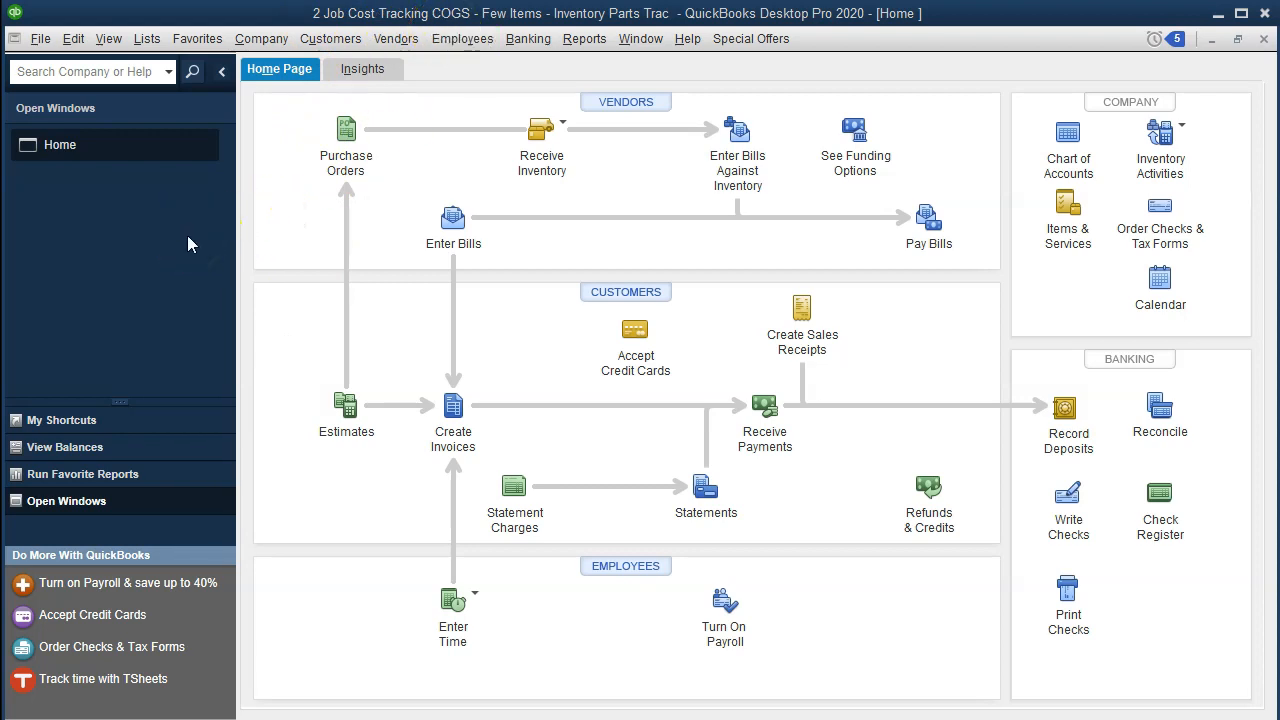
Display the list of open windows beside the Home page.
{"action": "left_click", "coordinate": [108, 38]}
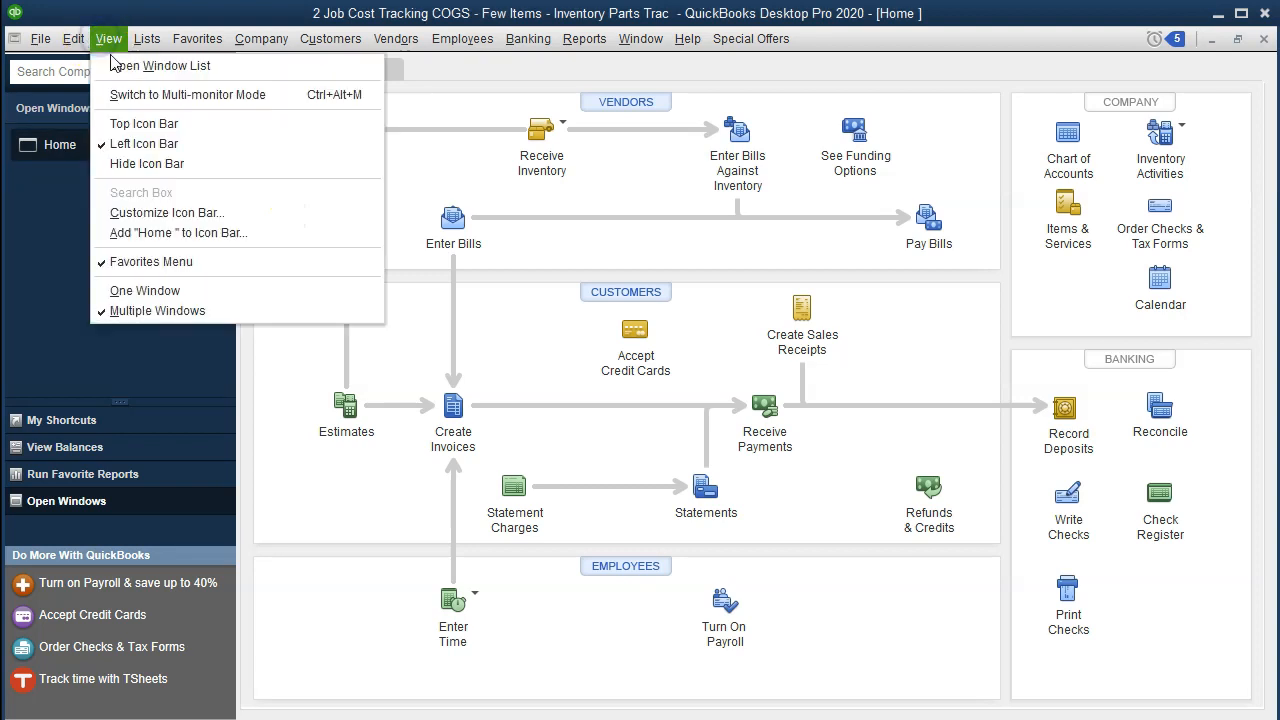
{"action": "left_click", "coordinate": [228, 66]}
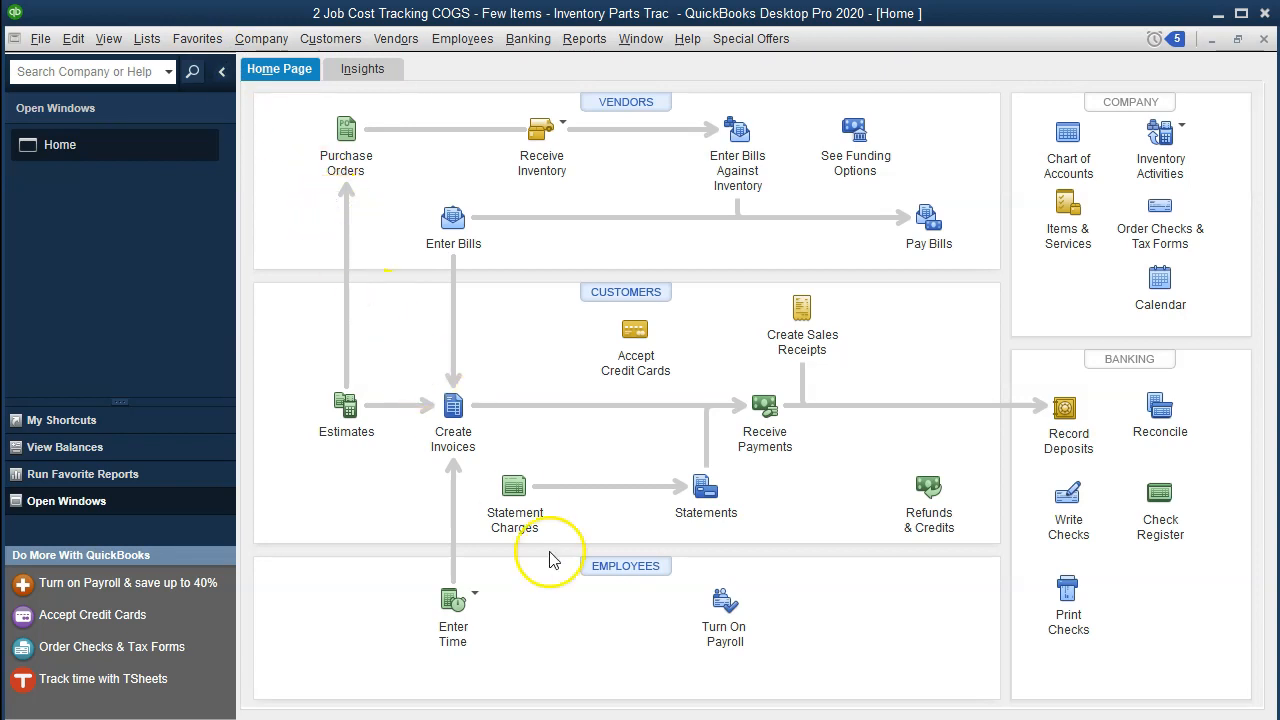
Switch to the Excel job cost workbook and examine the cost of goods sold, work in process and factory overhead journal entries on the Example sheet.
{"action": "left_click", "coordinate": [700, 702]}
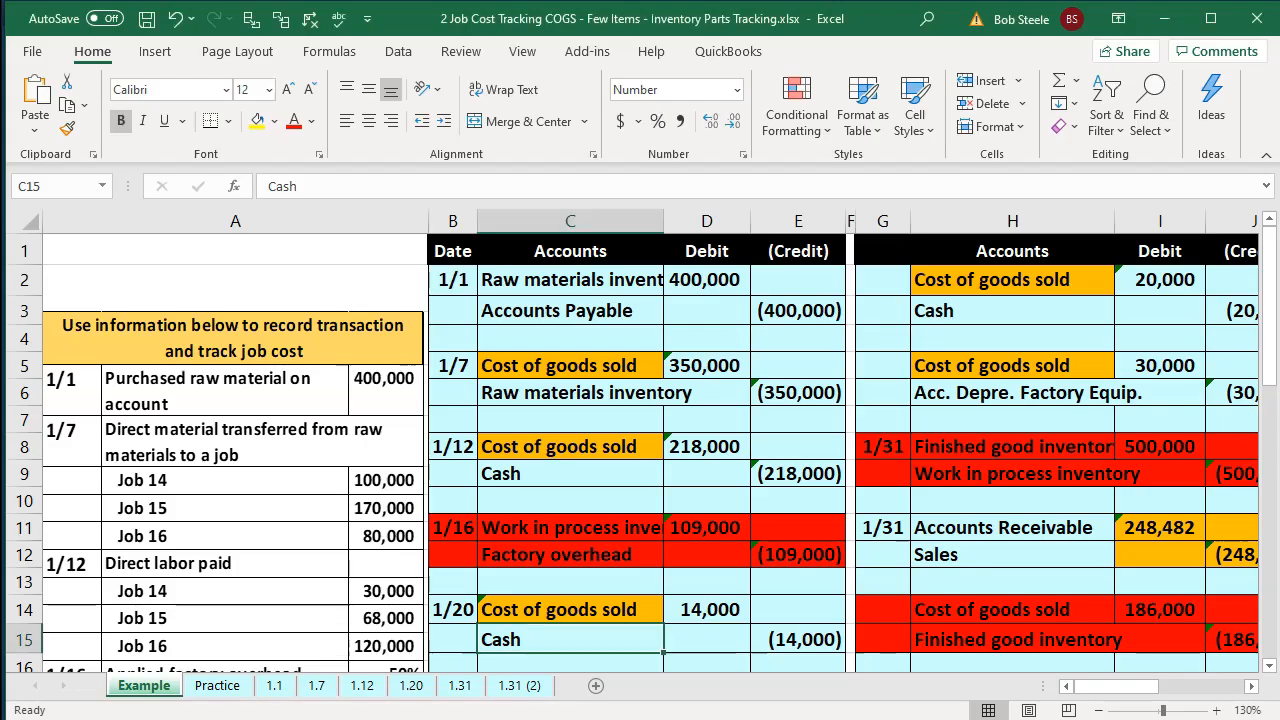
{"action": "left_click", "coordinate": [620, 549]}
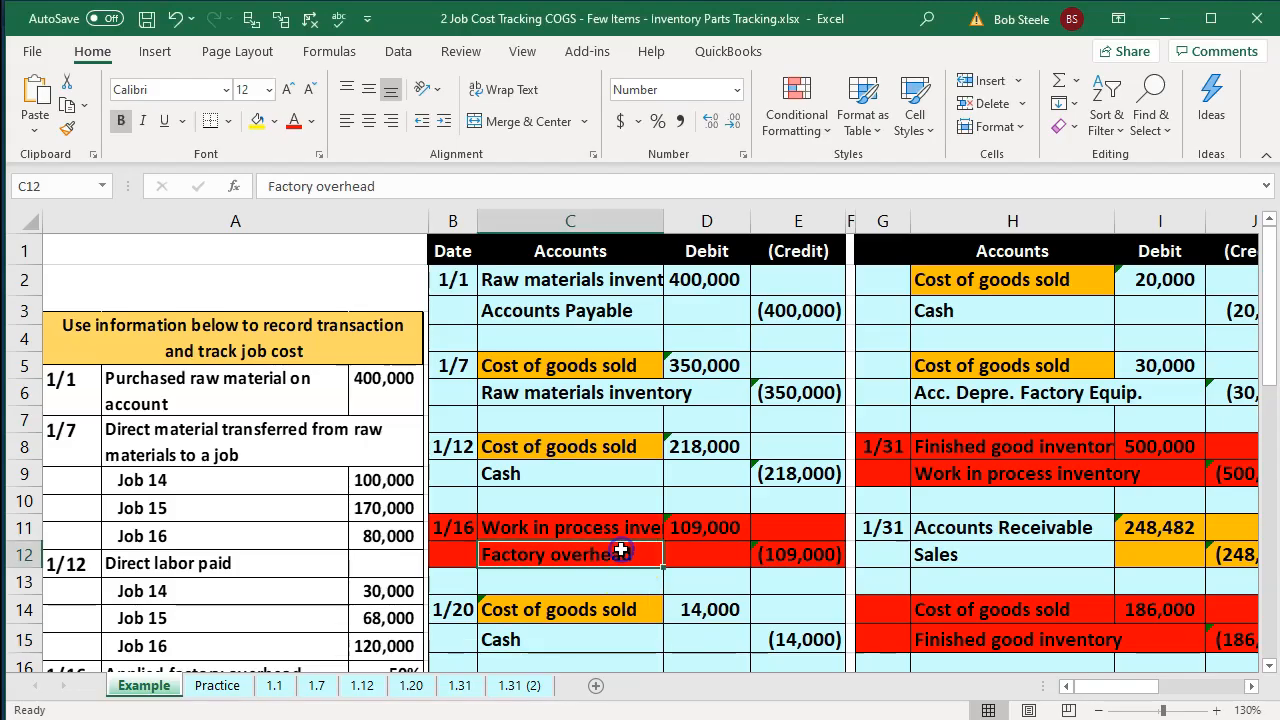
{"action": "left_click", "coordinate": [586, 364]}
{"action": "left_click", "coordinate": [604, 531]}
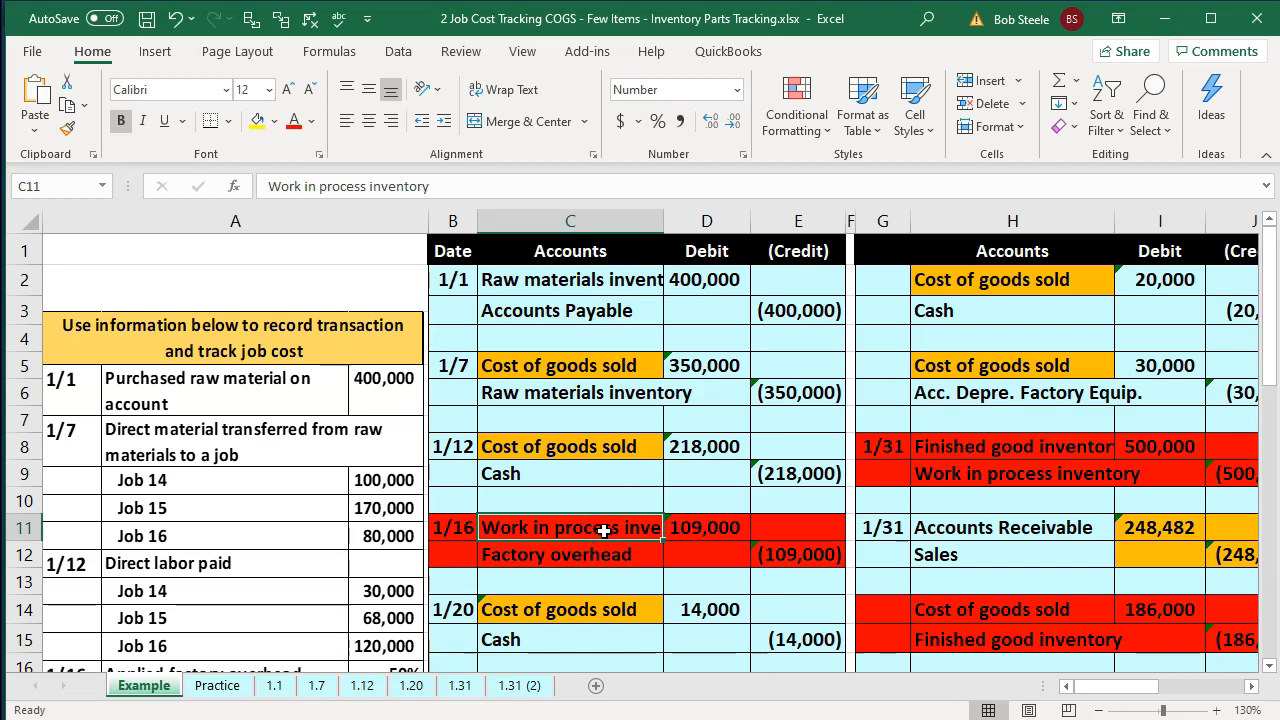
{"action": "key", "text": "Right"}
{"action": "key", "text": "Right"}
{"action": "key", "text": "Right"}
{"action": "key", "text": "Right"}
{"action": "key", "text": "Right"}
{"action": "key", "text": "Right"}
{"action": "key", "text": "Right"}
{"action": "key", "text": "Right"}
{"action": "key", "text": "Right"}
{"action": "key", "text": "Right"}
{"action": "key", "text": "Right"}
{"action": "key", "text": "Right"}
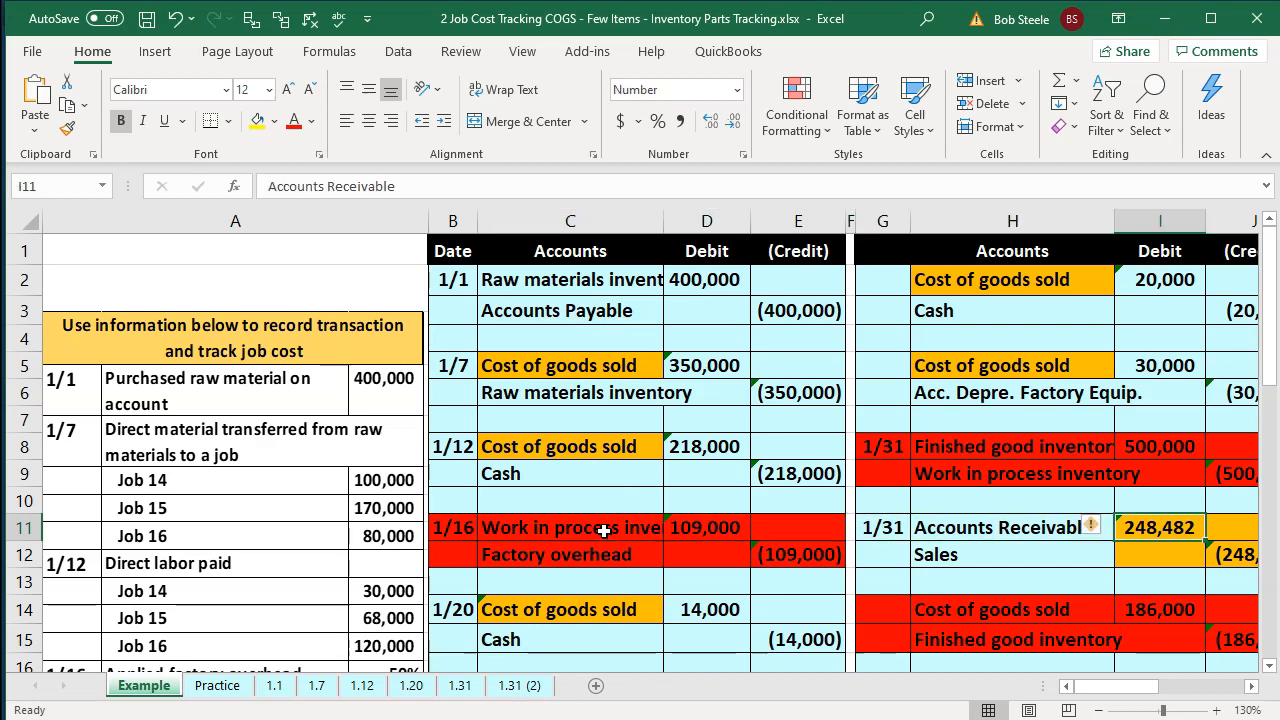
{"action": "key", "text": "Right"}
{"action": "key", "text": "Right"}
{"action": "key", "text": "Right"}
{"action": "key", "text": "Right"}
{"action": "key", "text": "Right"}
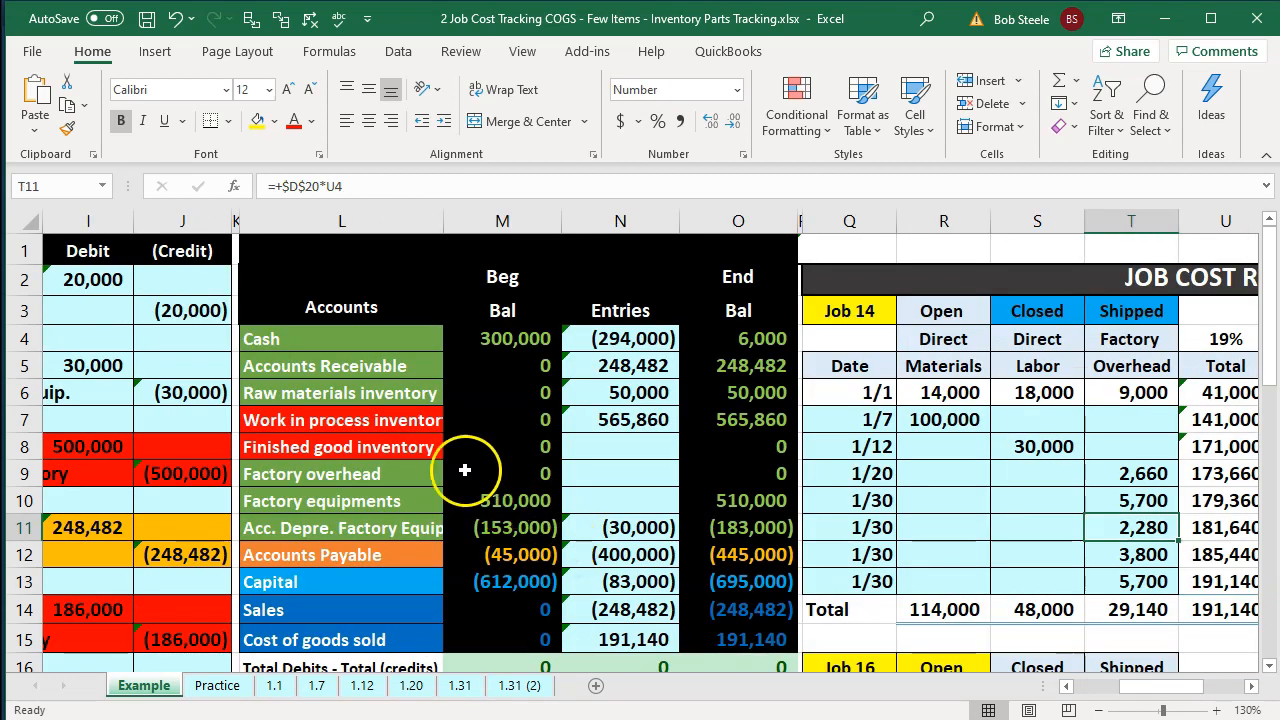
Compare the work in process, finished goods and cost of goods sold accounts in the trial balance with the journal entries.
{"action": "left_click", "coordinate": [368, 420]}
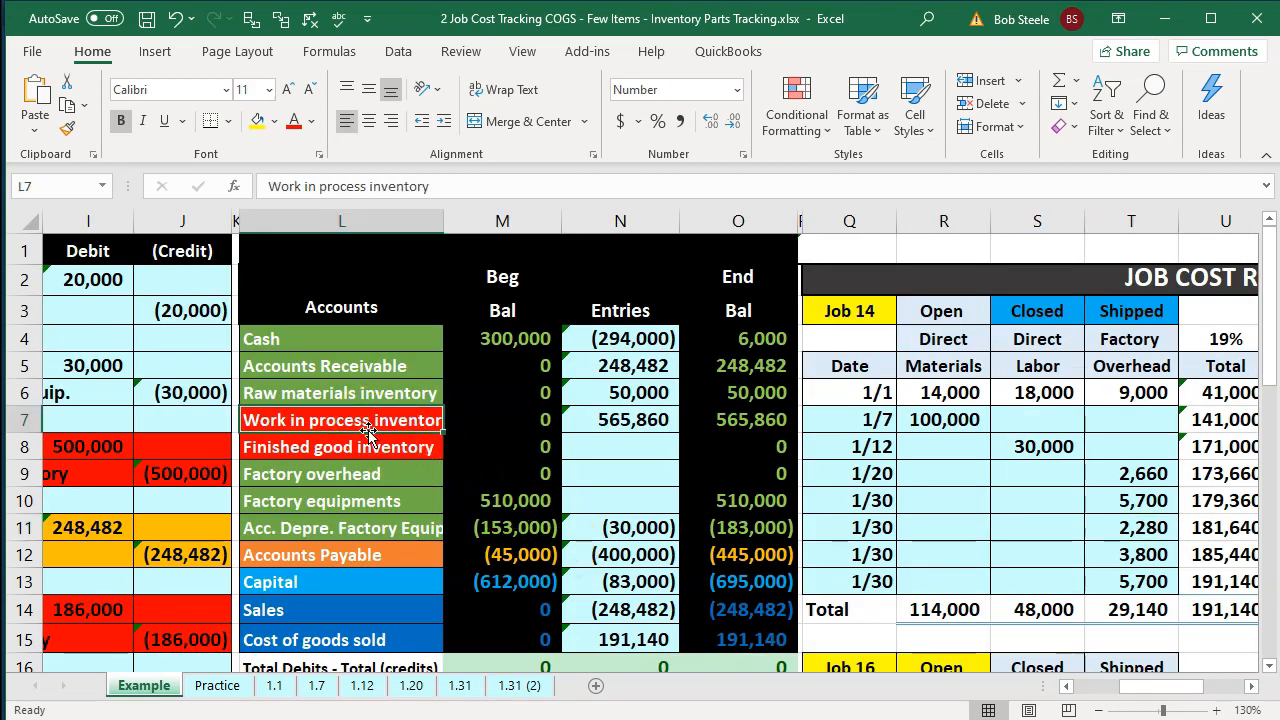
{"action": "scroll", "coordinate": [368, 432], "scroll_direction": "down", "scroll_amount": 1}
{"action": "left_click", "coordinate": [370, 572]}
{"action": "left_click", "coordinate": [396, 552]}
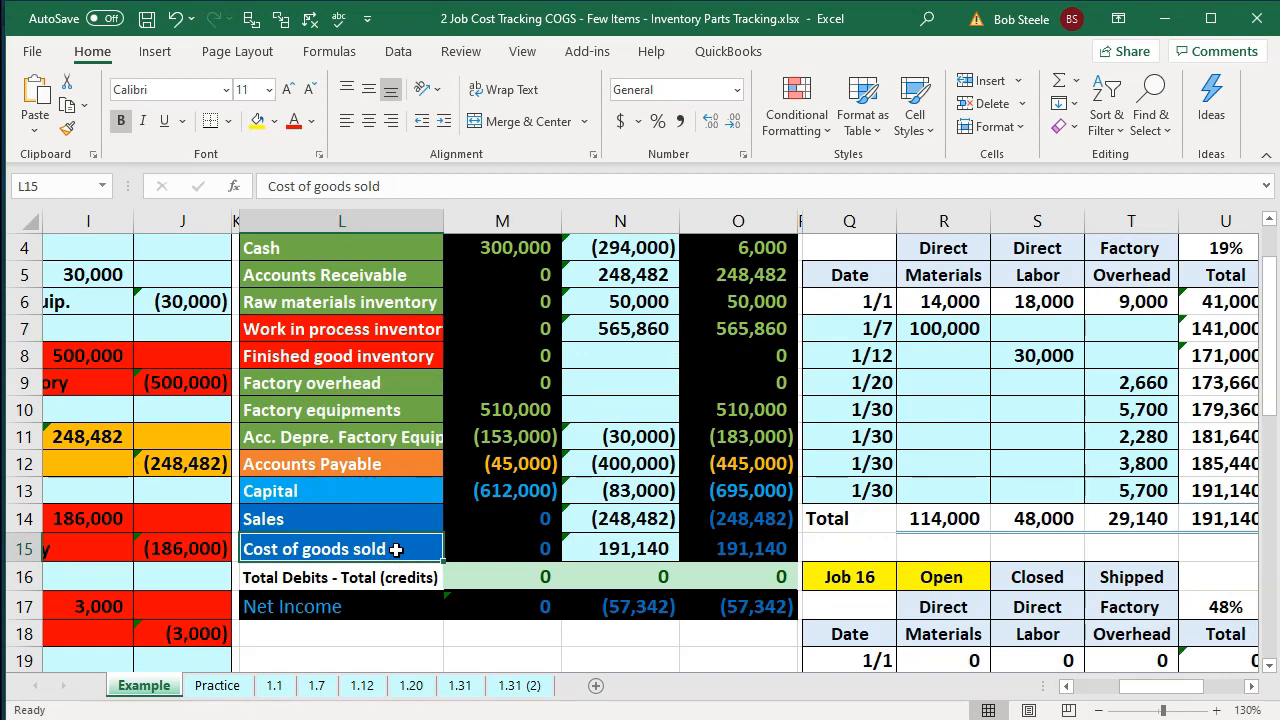
{"action": "key", "text": "Left"}
{"action": "key", "text": "Left"}
{"action": "key", "text": "Left"}
{"action": "key", "text": "Left"}
{"action": "key", "text": "Left"}
{"action": "key", "text": "Left"}
{"action": "key", "text": "Left"}
{"action": "key", "text": "Left"}
{"action": "key", "text": "Left"}
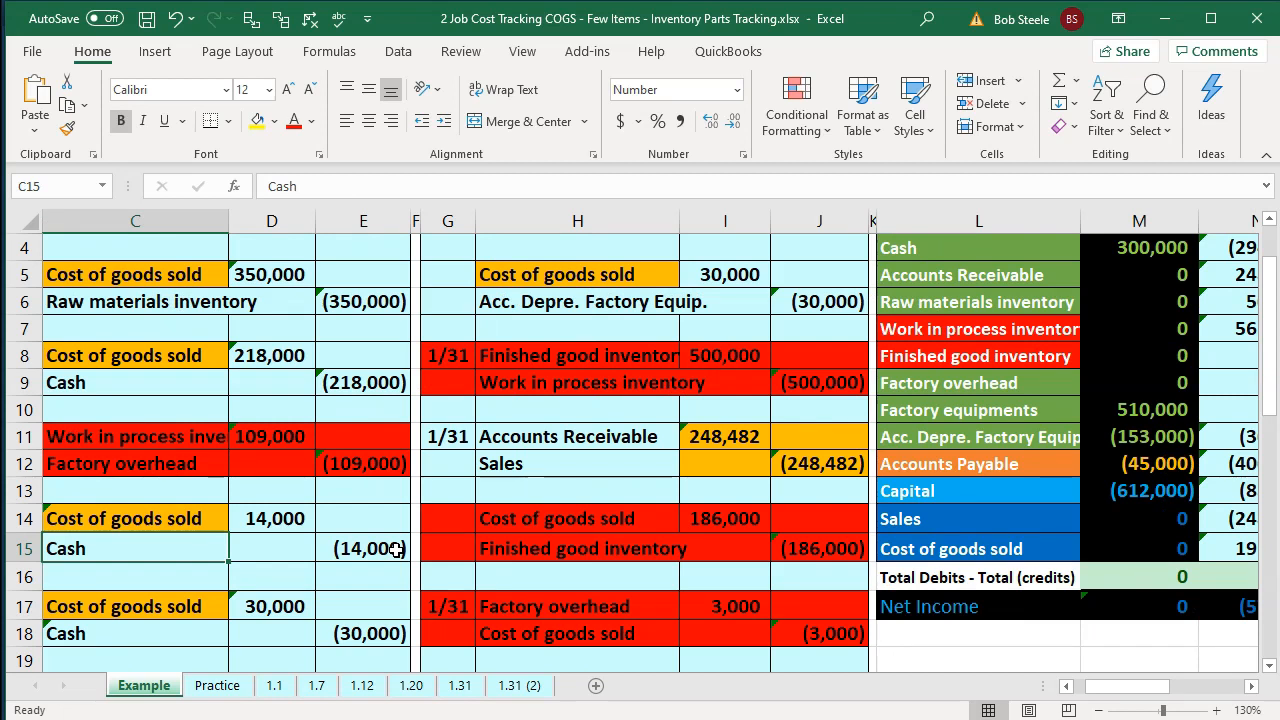
{"action": "left_click", "coordinate": [925, 332]}
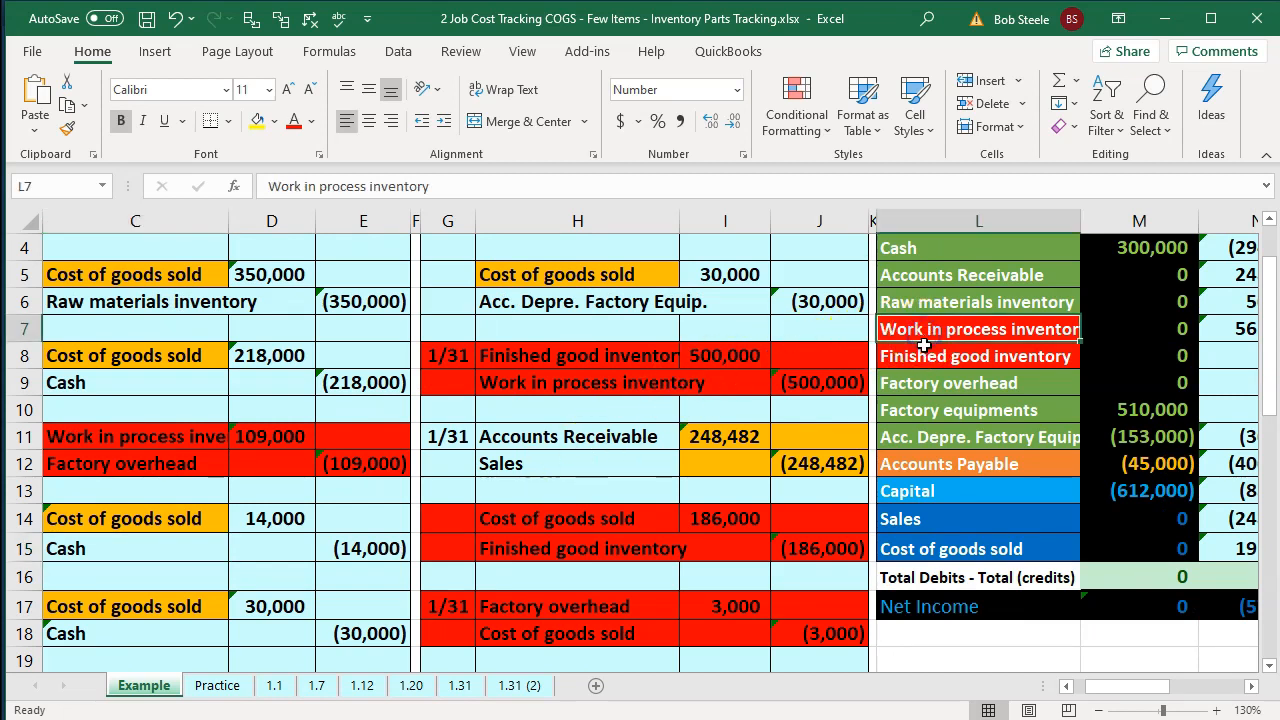
{"action": "left_click", "coordinate": [925, 348]}
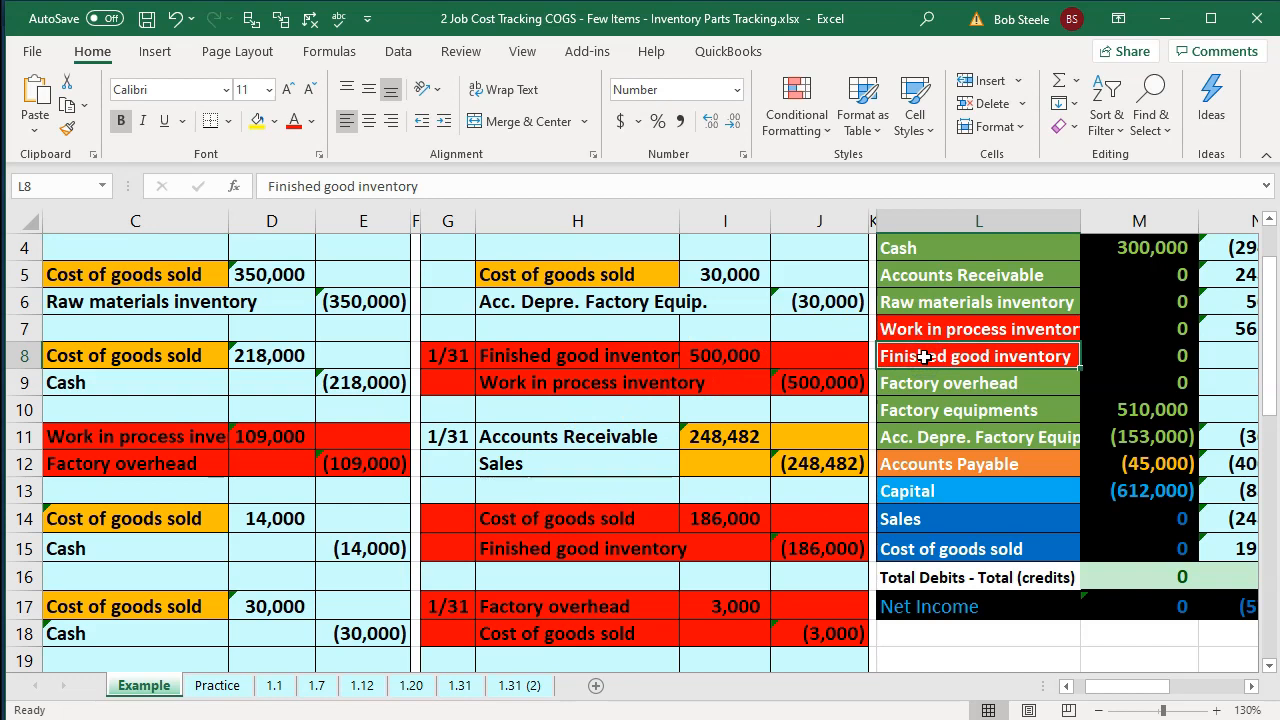
{"action": "left_click", "coordinate": [922, 550]}
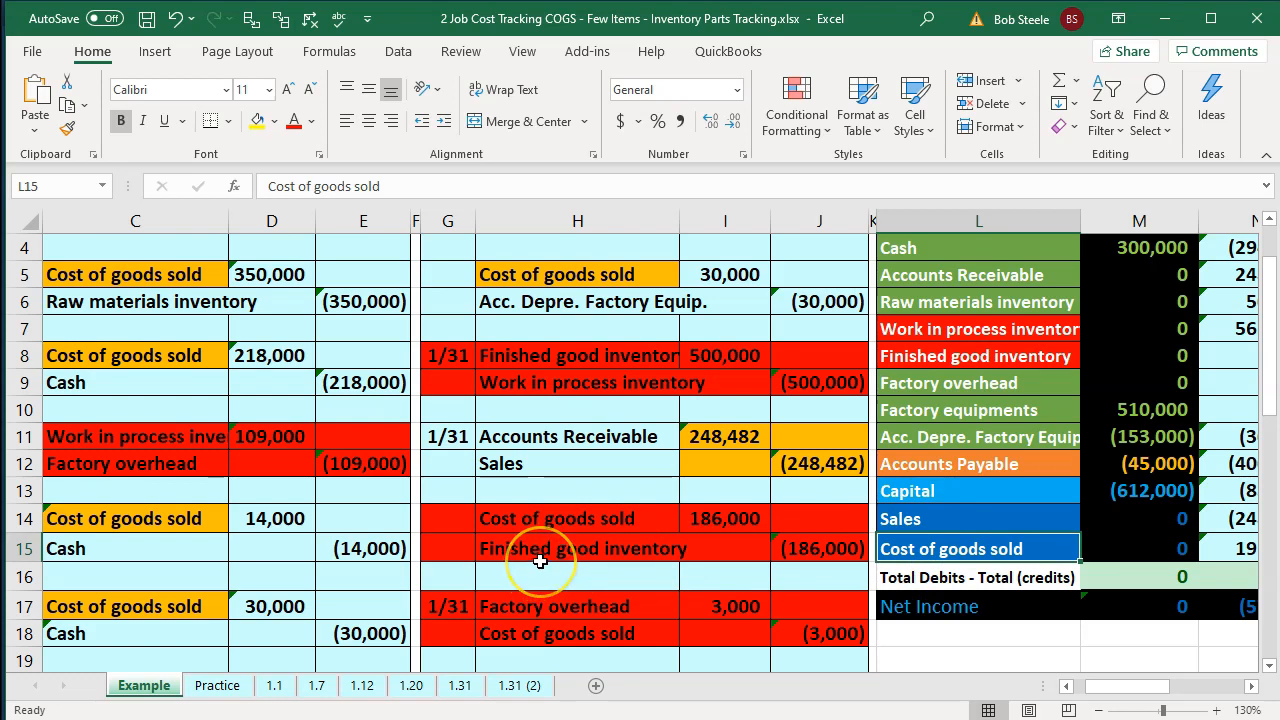
Trace the 1/7 cost of goods sold entry against the trial balance's inventory, factory overhead and cost of goods sold accounts.
{"action": "scroll", "coordinate": [540, 561], "scroll_direction": "up", "scroll_amount": 1}
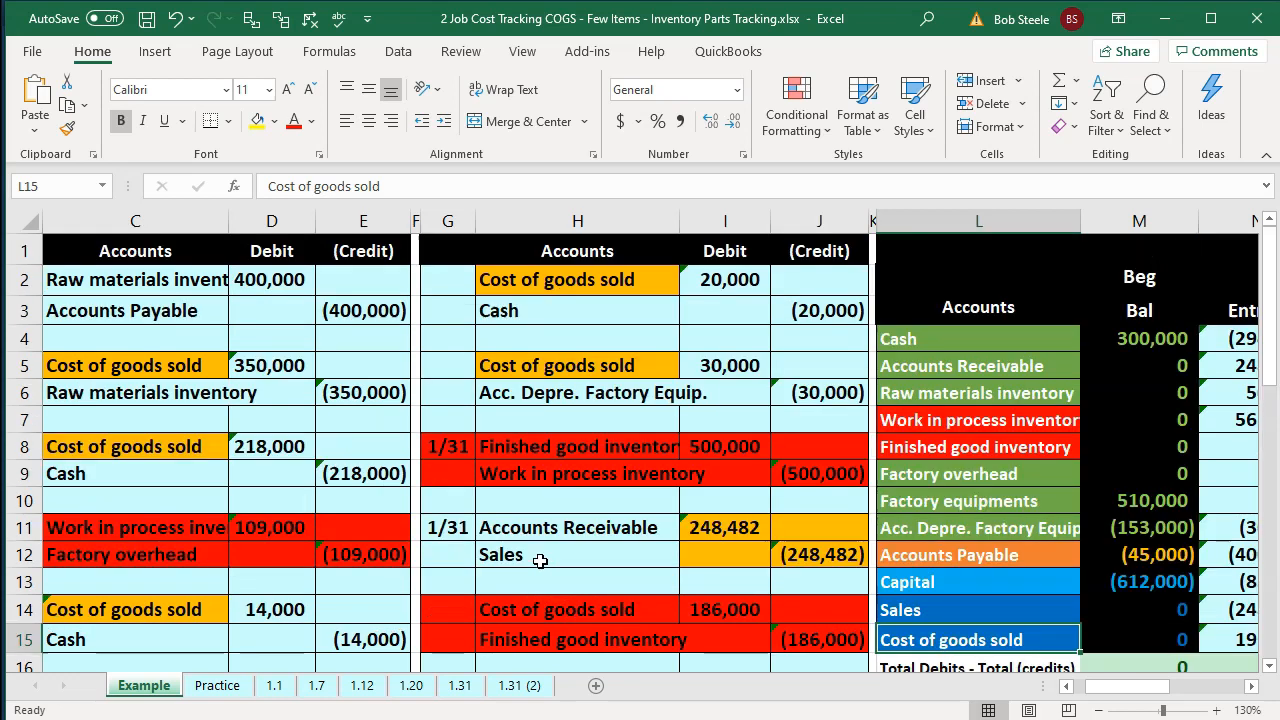
{"action": "left_click", "coordinate": [136, 367]}
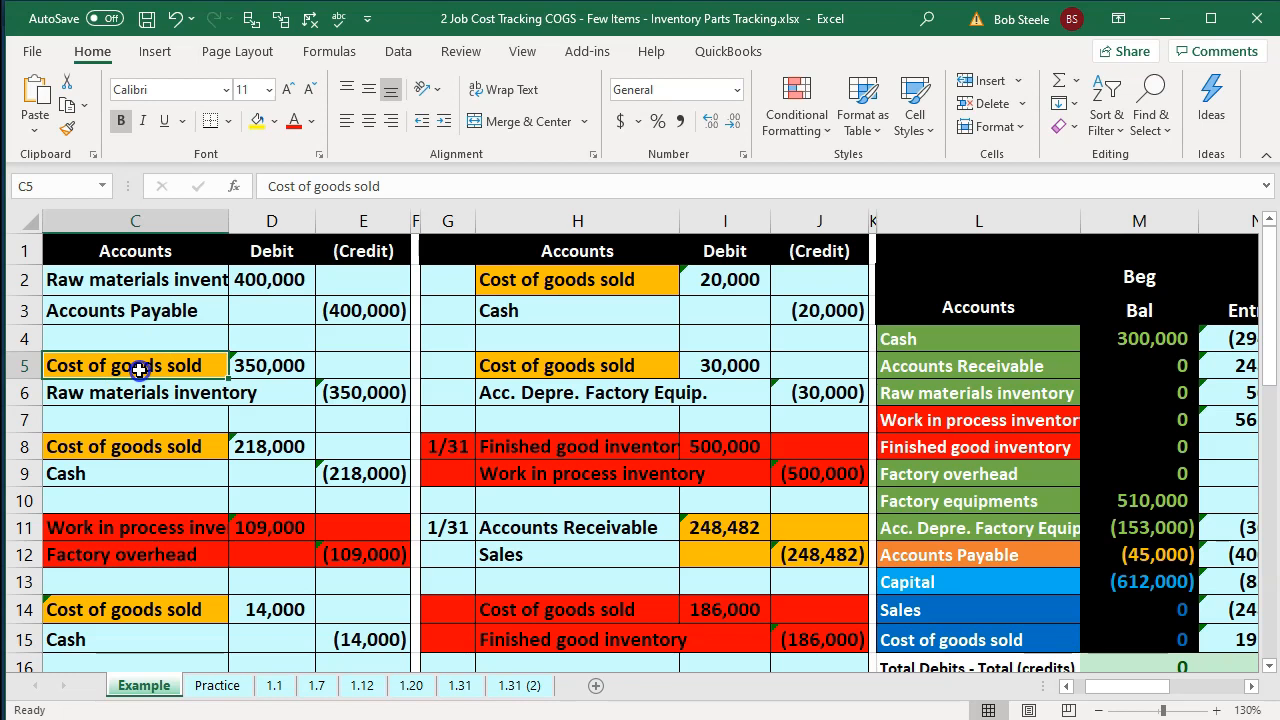
{"action": "left_click", "coordinate": [913, 420]}
{"action": "scroll", "coordinate": [920, 423], "scroll_direction": "down", "scroll_amount": 1}
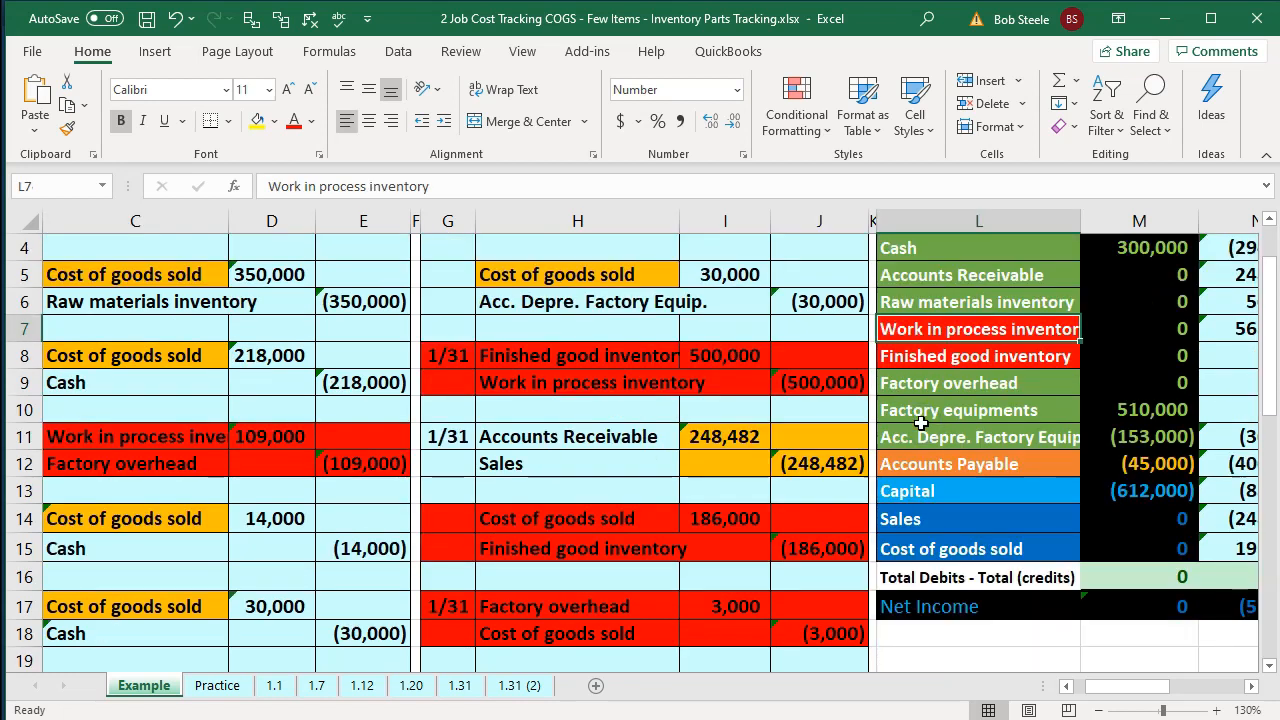
{"action": "left_click", "coordinate": [913, 356]}
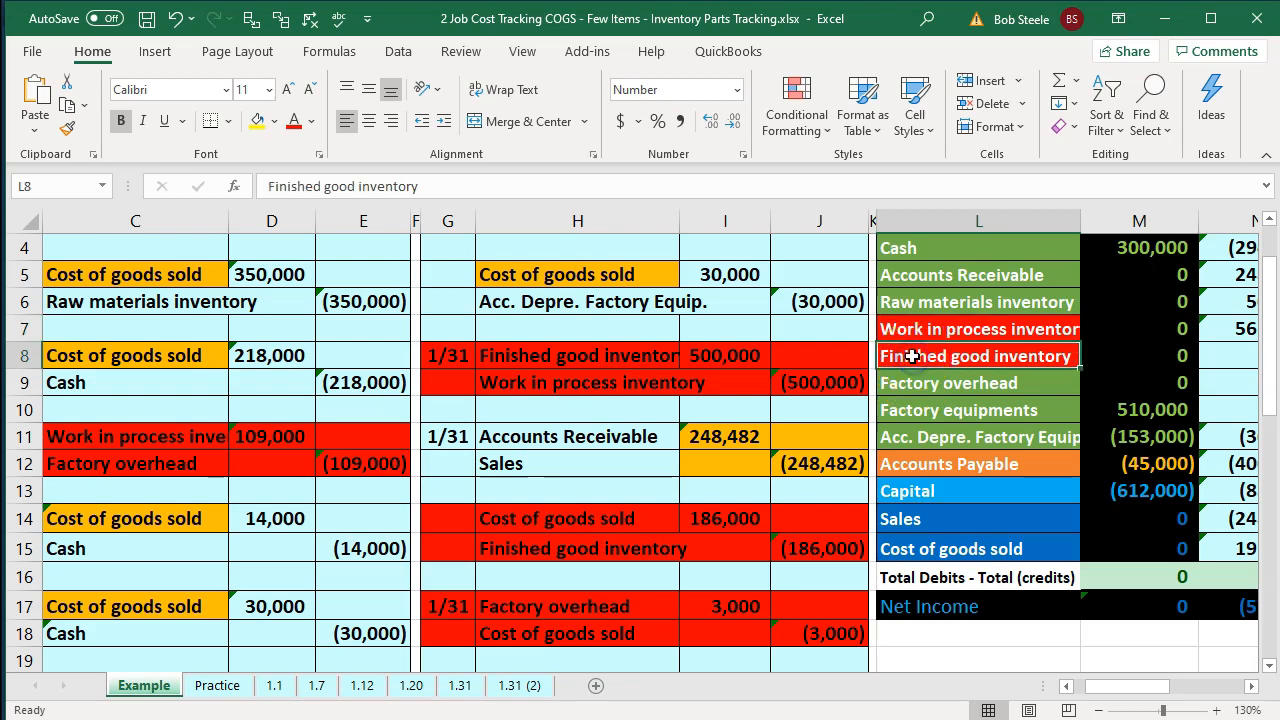
{"action": "left_click", "coordinate": [926, 390]}
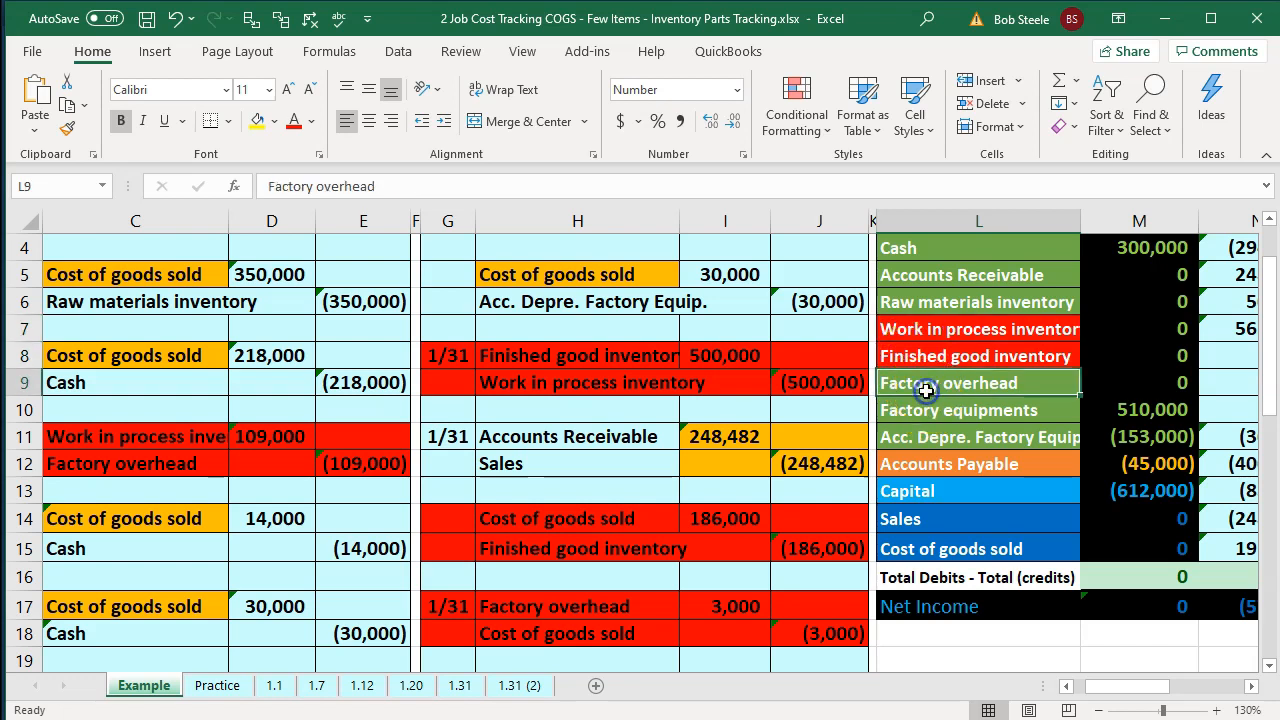
{"action": "left_click", "coordinate": [971, 545]}
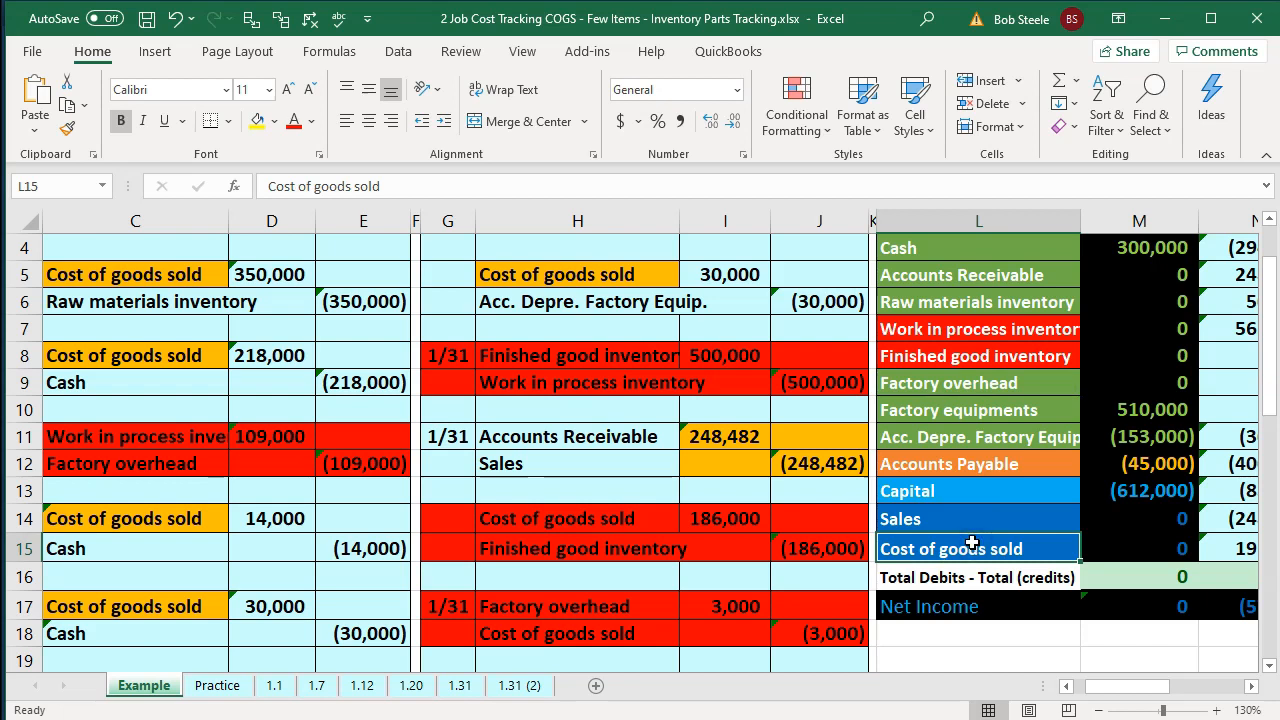
Examine the Sales and Cost of goods sold rows of the trial balance alongside the job cost records, including the cost of goods sold ending balance.
{"action": "scroll", "coordinate": [971, 545], "scroll_direction": "right", "scroll_amount": 3}
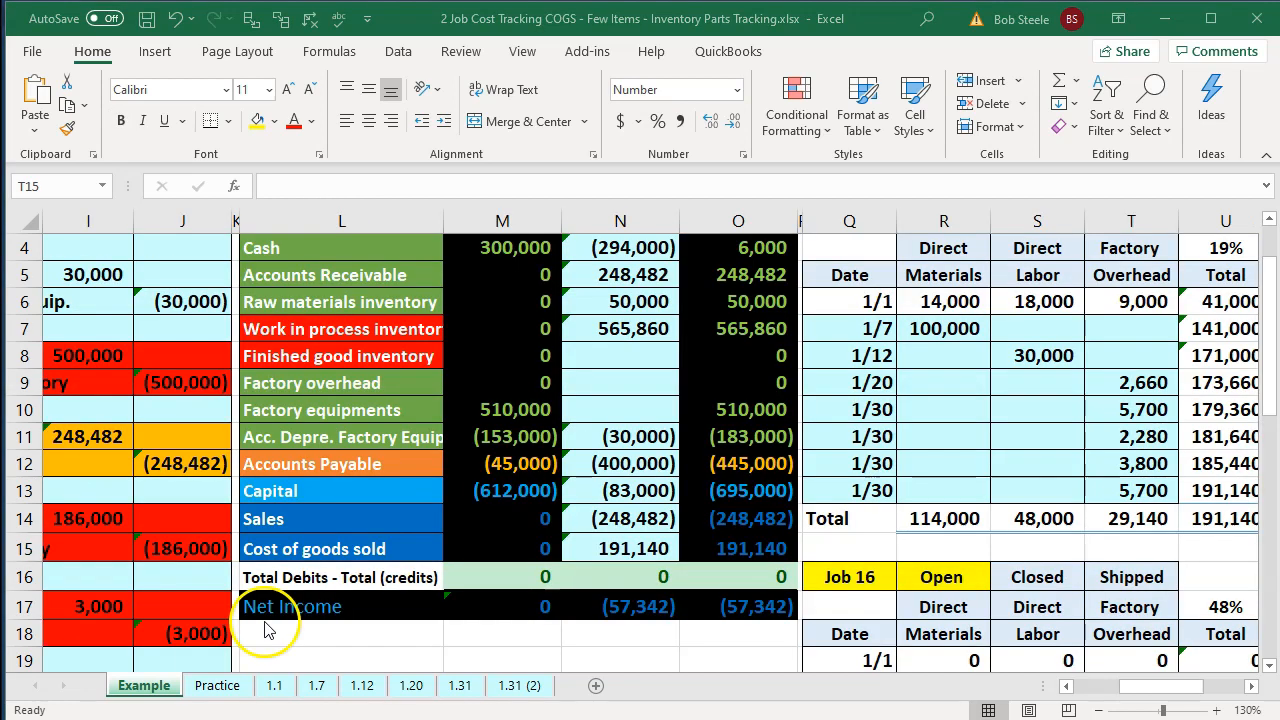
{"action": "left_click", "coordinate": [302, 528]}
{"action": "key", "text": "Left"}
{"action": "key", "text": "Left"}
{"action": "key", "text": "Left"}
{"action": "key", "text": "Left"}
{"action": "key", "text": "Left"}
{"action": "key", "text": "Left"}
{"action": "key", "text": "Left"}
{"action": "key", "text": "Left"}
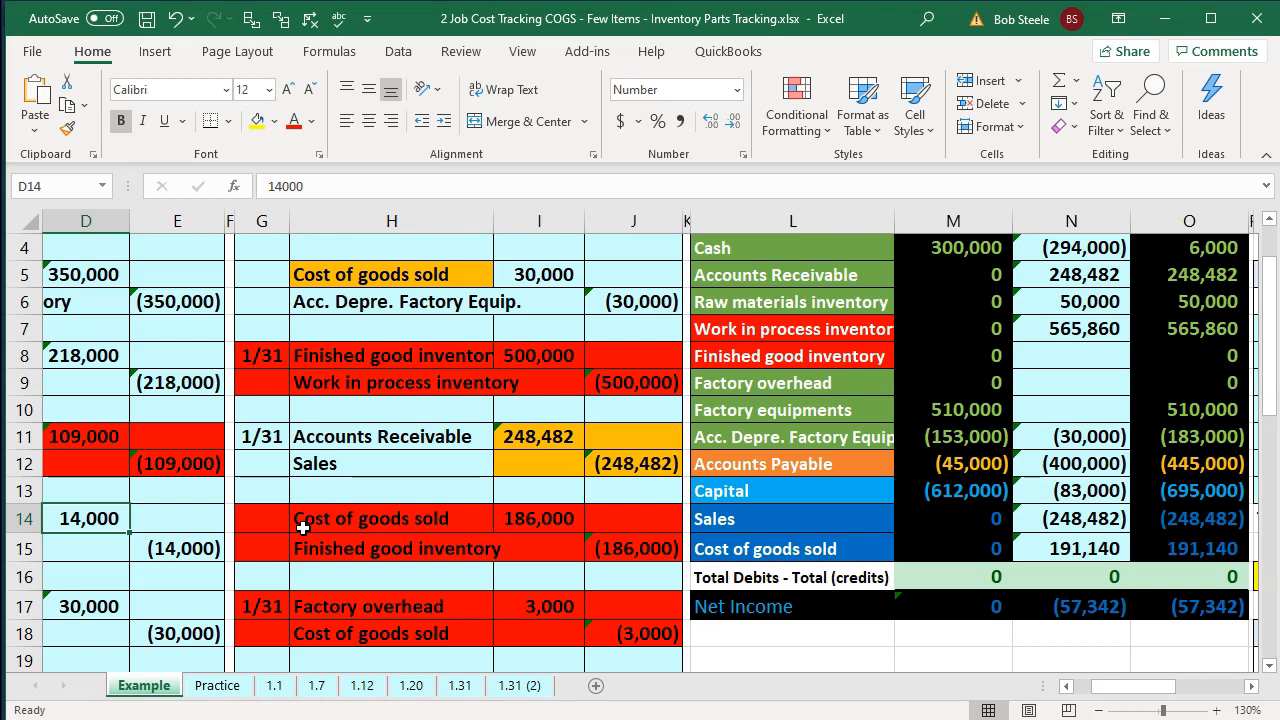
{"action": "left_click", "coordinate": [752, 543]}
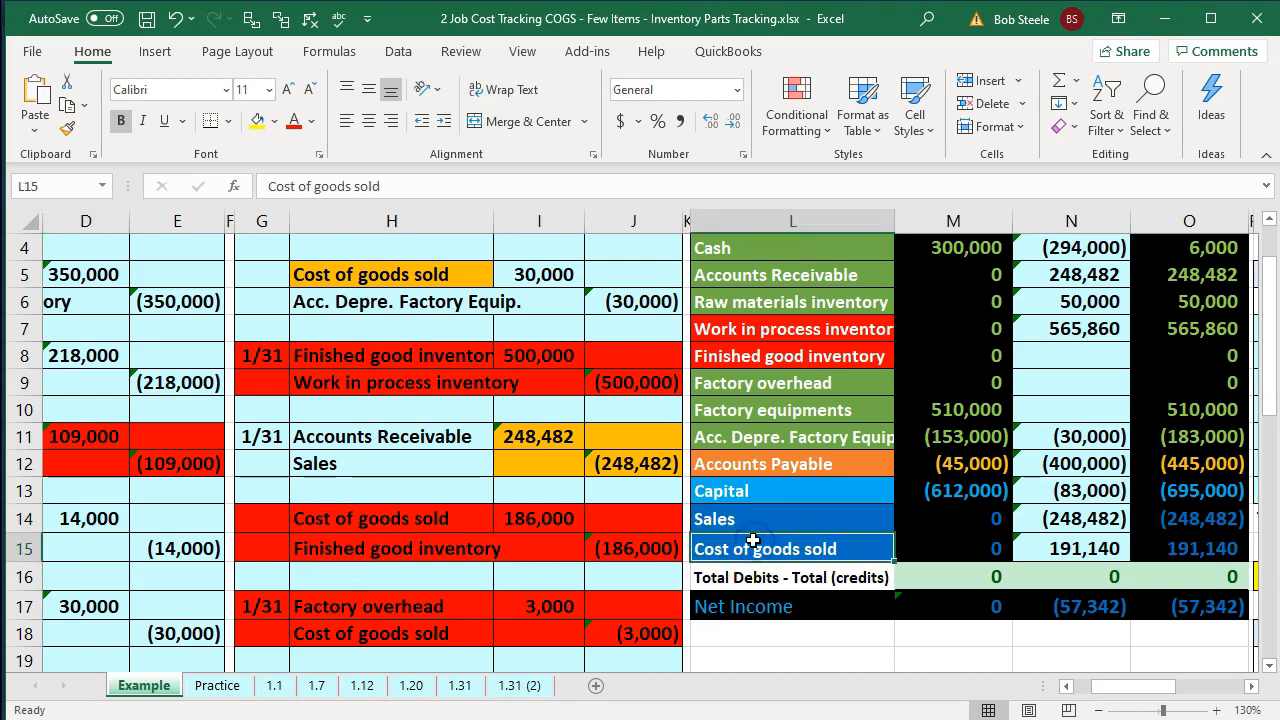
{"action": "key", "text": "Right"}
{"action": "key", "text": "Right"}
{"action": "key", "text": "Right"}
{"action": "key", "text": "Right"}
{"action": "key", "text": "Right"}
{"action": "key", "text": "Right"}
{"action": "key", "text": "Right"}
{"action": "key", "text": "Right"}
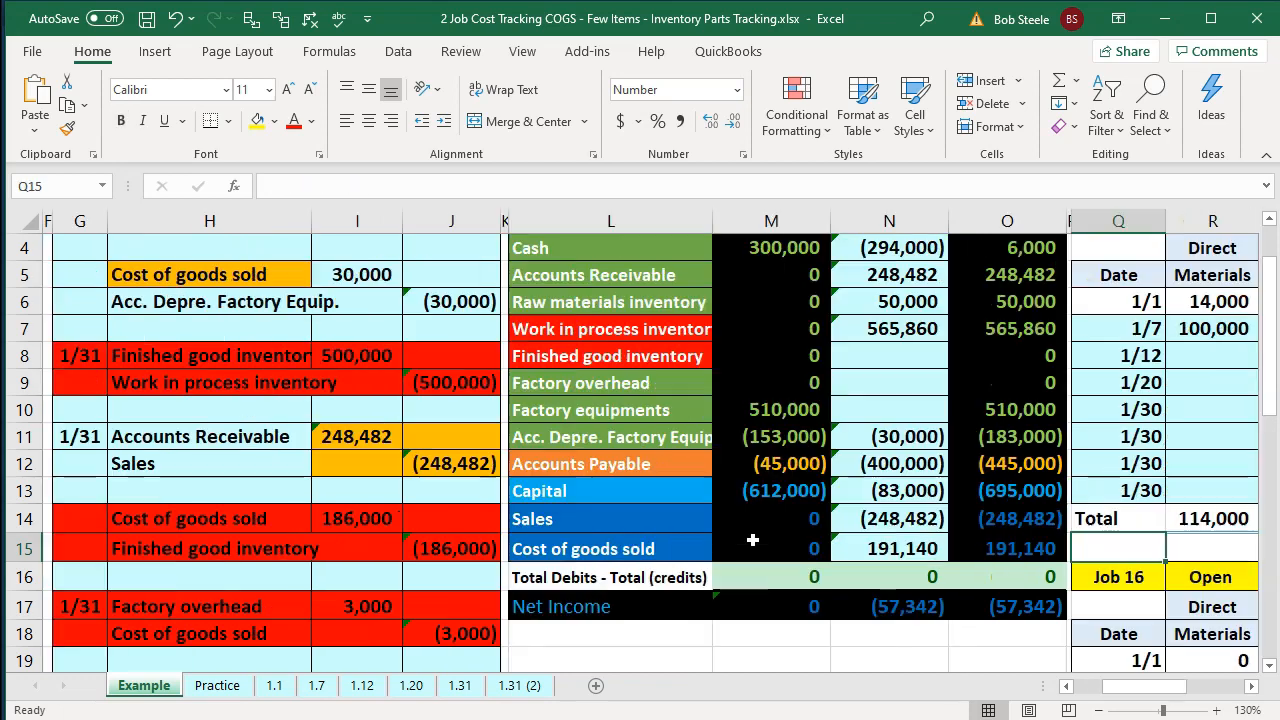
{"action": "key", "text": "Right"}
{"action": "key", "text": "Right"}
{"action": "key", "text": "Right"}
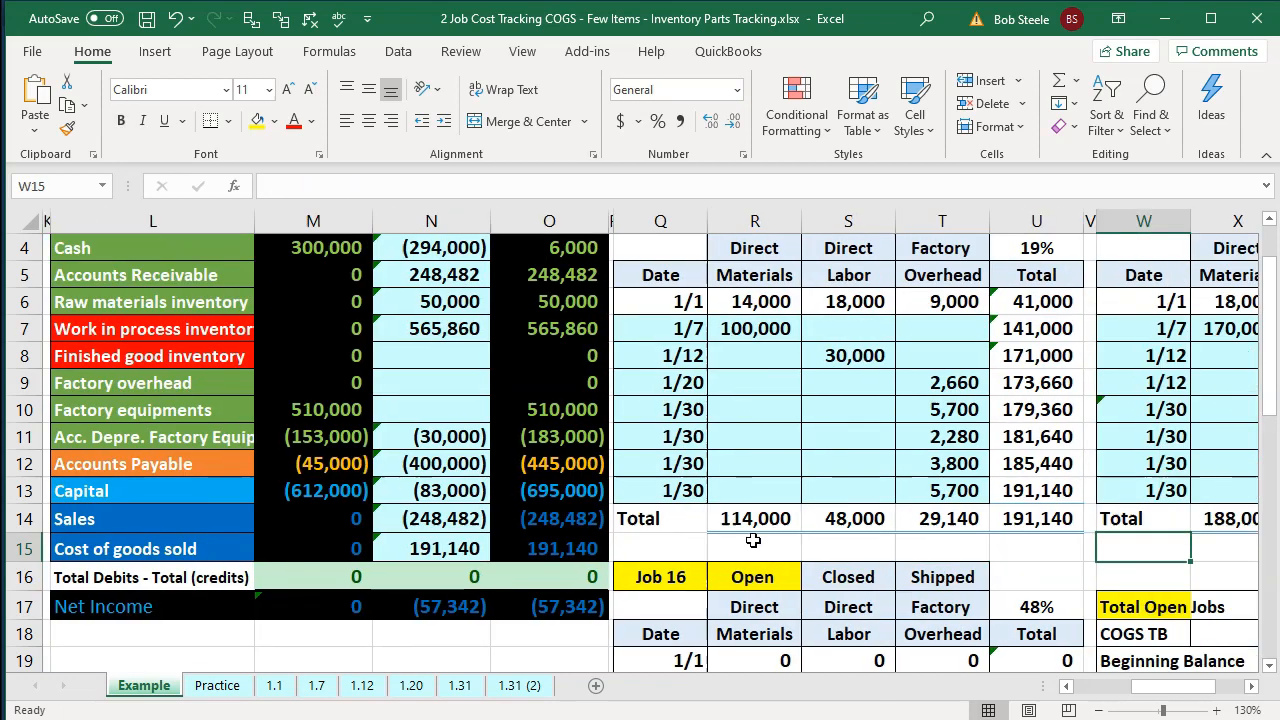
{"action": "left_click", "coordinate": [593, 557]}
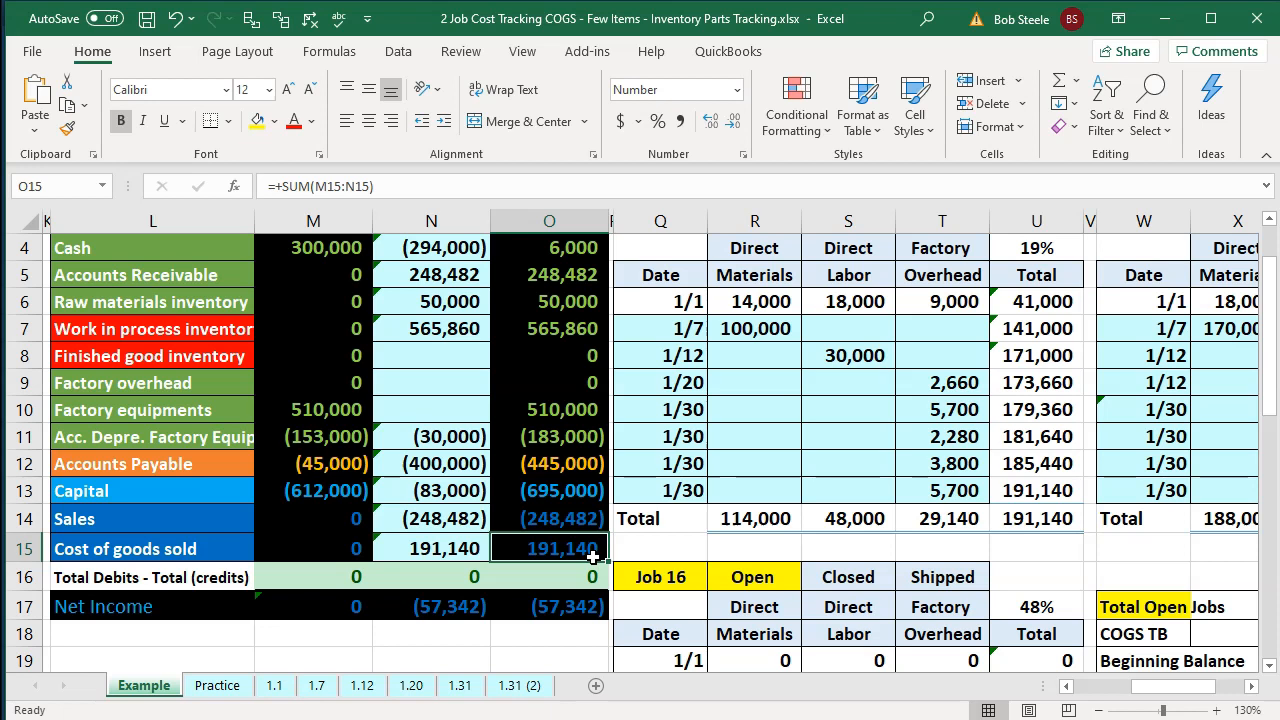
{"action": "left_click", "coordinate": [634, 496]}
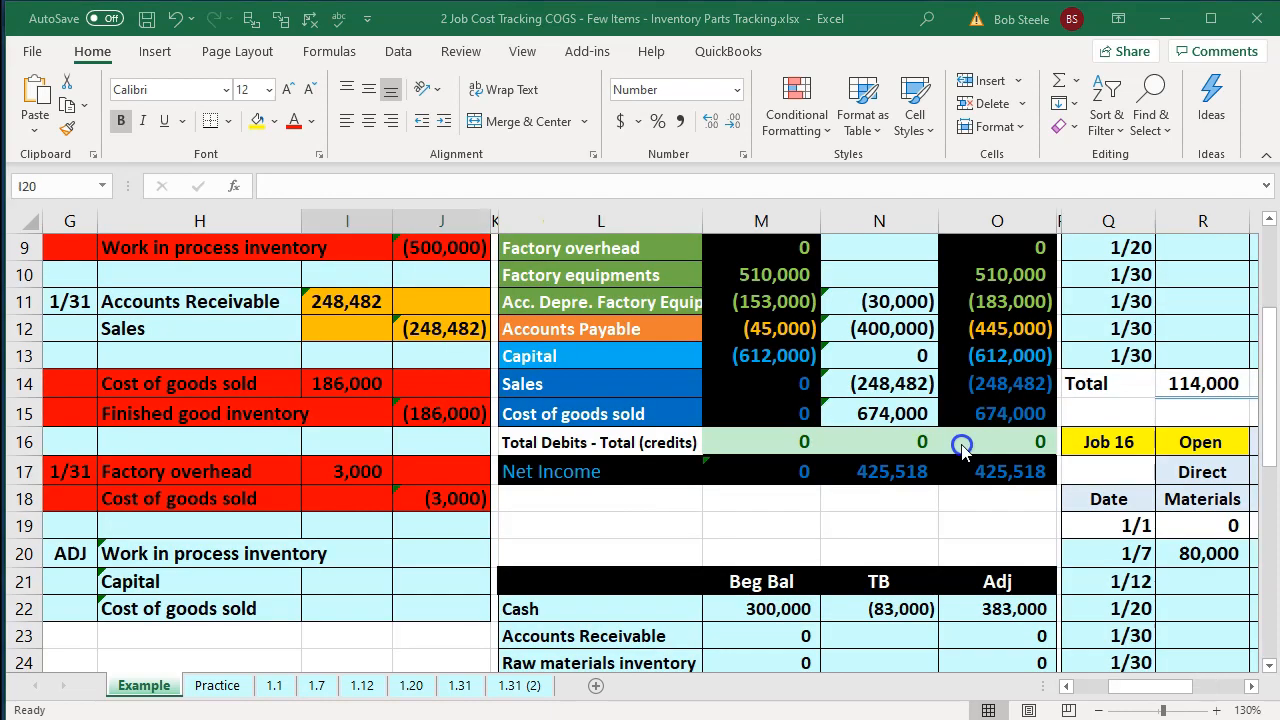
Inspect the formulas for Total Open Jobs, COGS TB, Beginning Balance and the totals in the reconciliation of open jobs.
{"action": "left_click", "coordinate": [970, 440]}
{"action": "key", "text": "Right"}
{"action": "key", "text": "Right"}
{"action": "key", "text": "Right"}
{"action": "key", "text": "Right"}
{"action": "key", "text": "Right"}
{"action": "key", "text": "Right"}
{"action": "key", "text": "Right"}
{"action": "key", "text": "Right"}
{"action": "key", "text": "Right"}
{"action": "key", "text": "Right"}
{"action": "key", "text": "Right"}
{"action": "key", "text": "Right"}
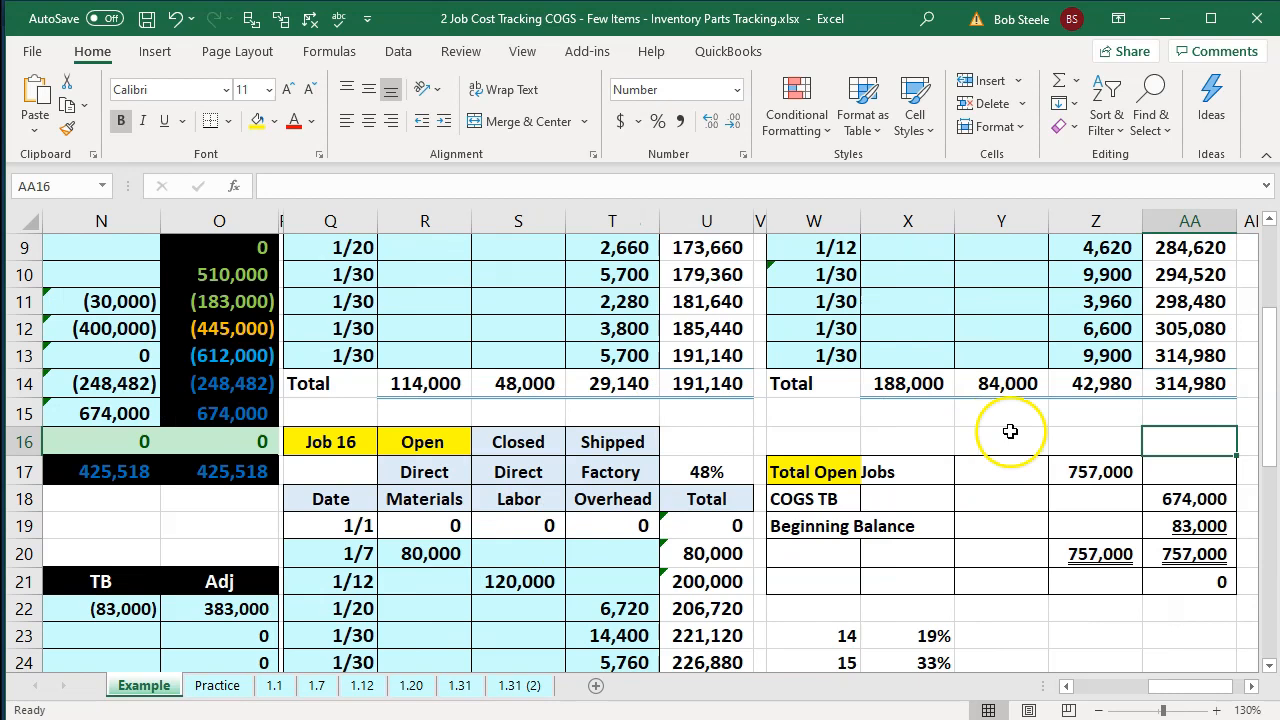
{"action": "double_click", "coordinate": [1092, 472]}
{"action": "scroll", "coordinate": [1088, 472], "scroll_direction": "down", "scroll_amount": 1}
{"action": "scroll", "coordinate": [1088, 472], "scroll_direction": "down", "scroll_amount": 1}
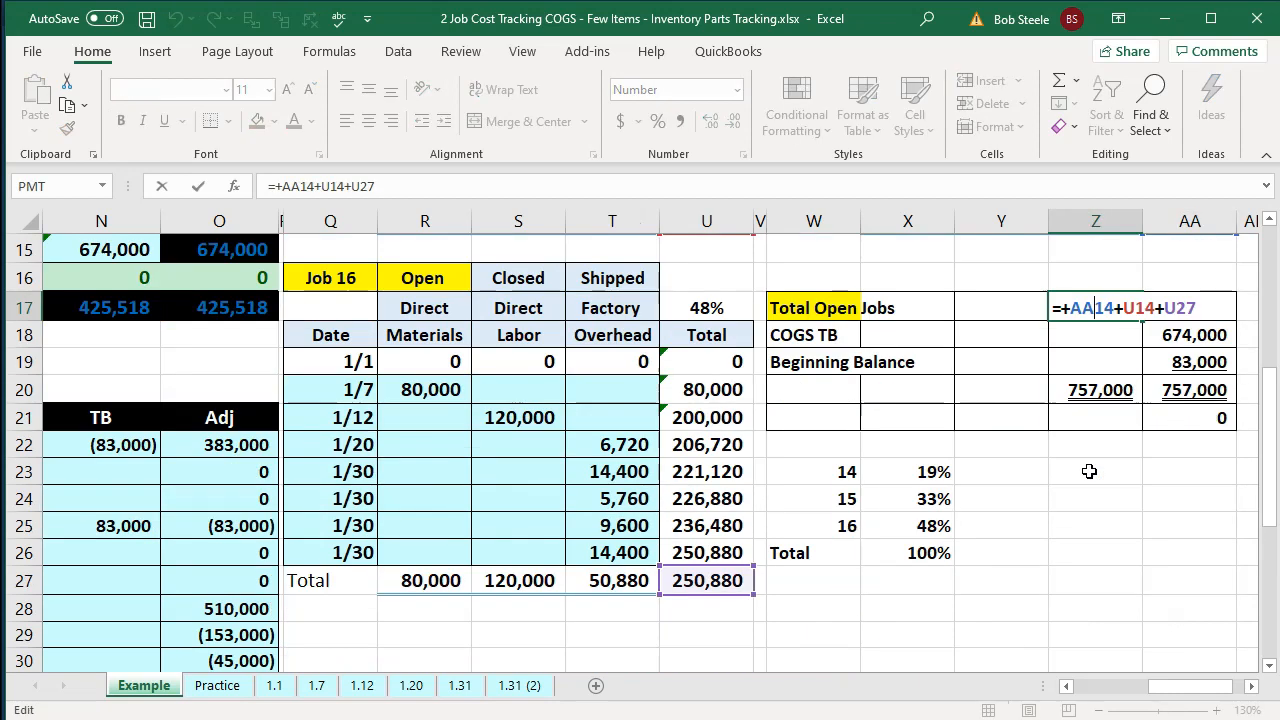
{"action": "key", "text": "Return"}
{"action": "scroll", "coordinate": [1089, 472], "scroll_direction": "up", "scroll_amount": 1}
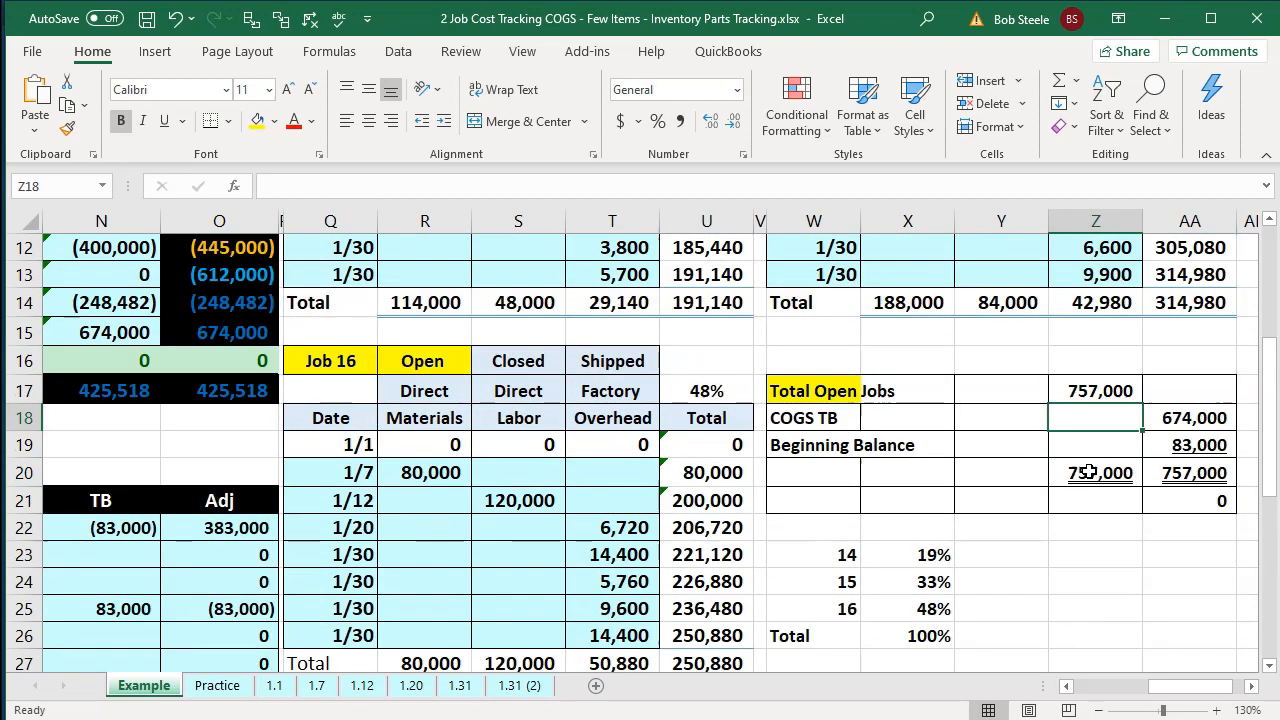
{"action": "double_click", "coordinate": [1180, 418]}
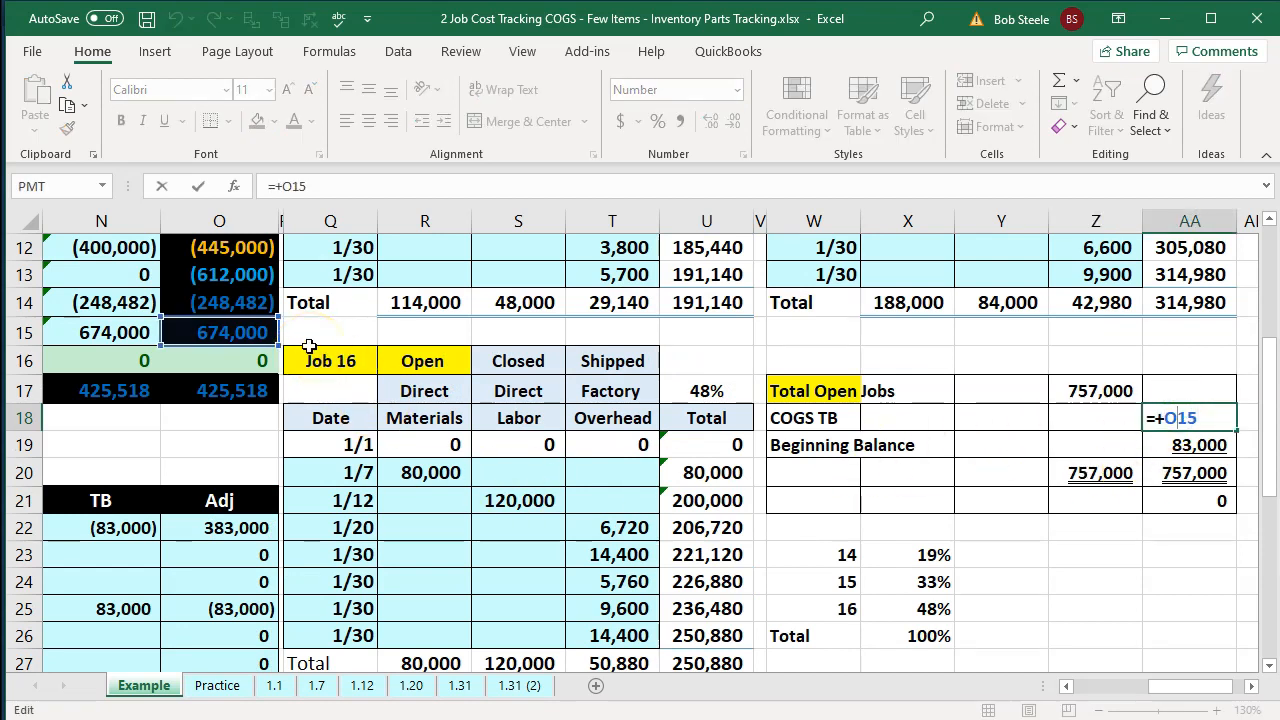
{"action": "key", "text": "Return"}
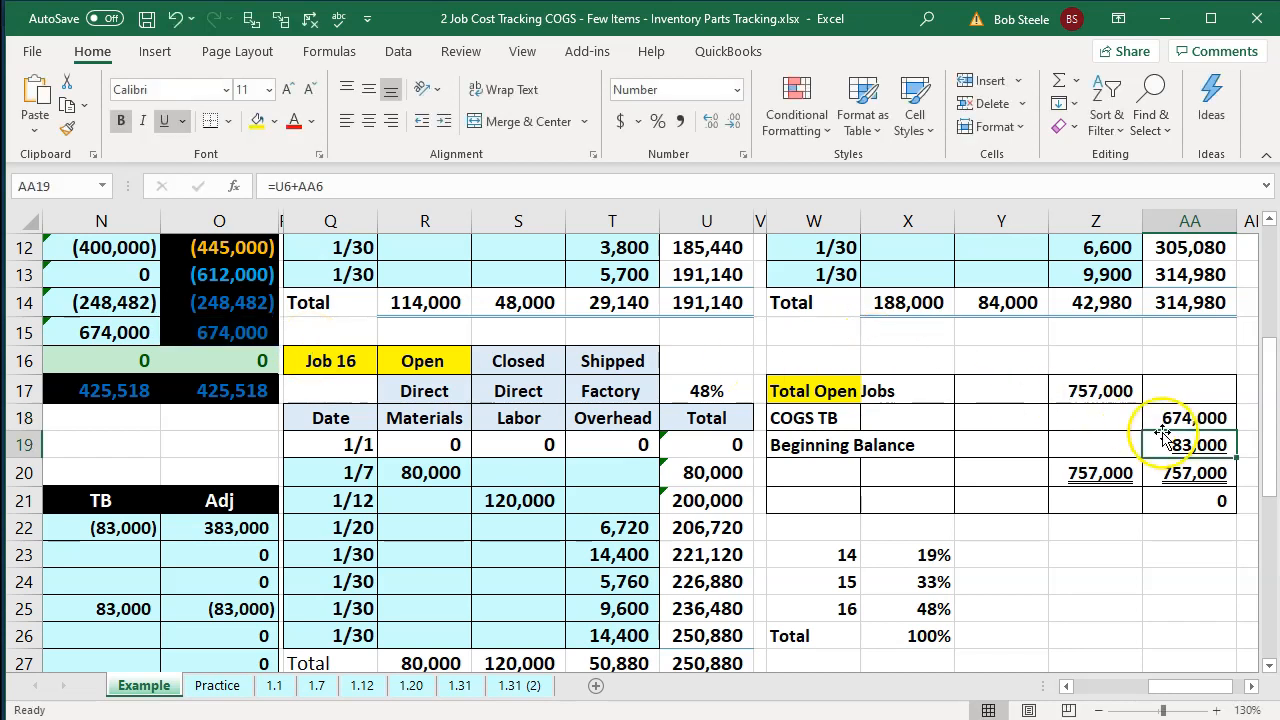
{"action": "left_click", "coordinate": [1105, 473]}
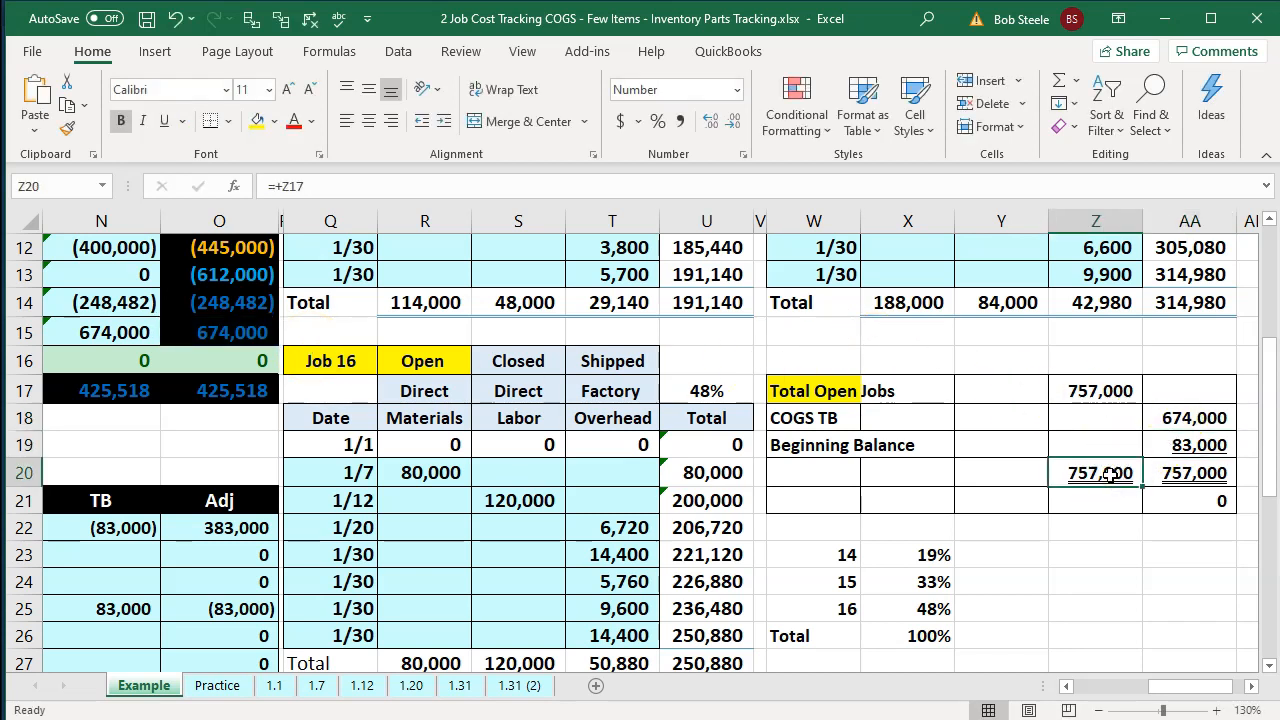
Review the Job 14 and Job 15 cost records, go back to the trial balance, and switch to the QuickBooks Home page.
{"action": "scroll", "coordinate": [740, 400], "scroll_direction": "up", "scroll_amount": 4}
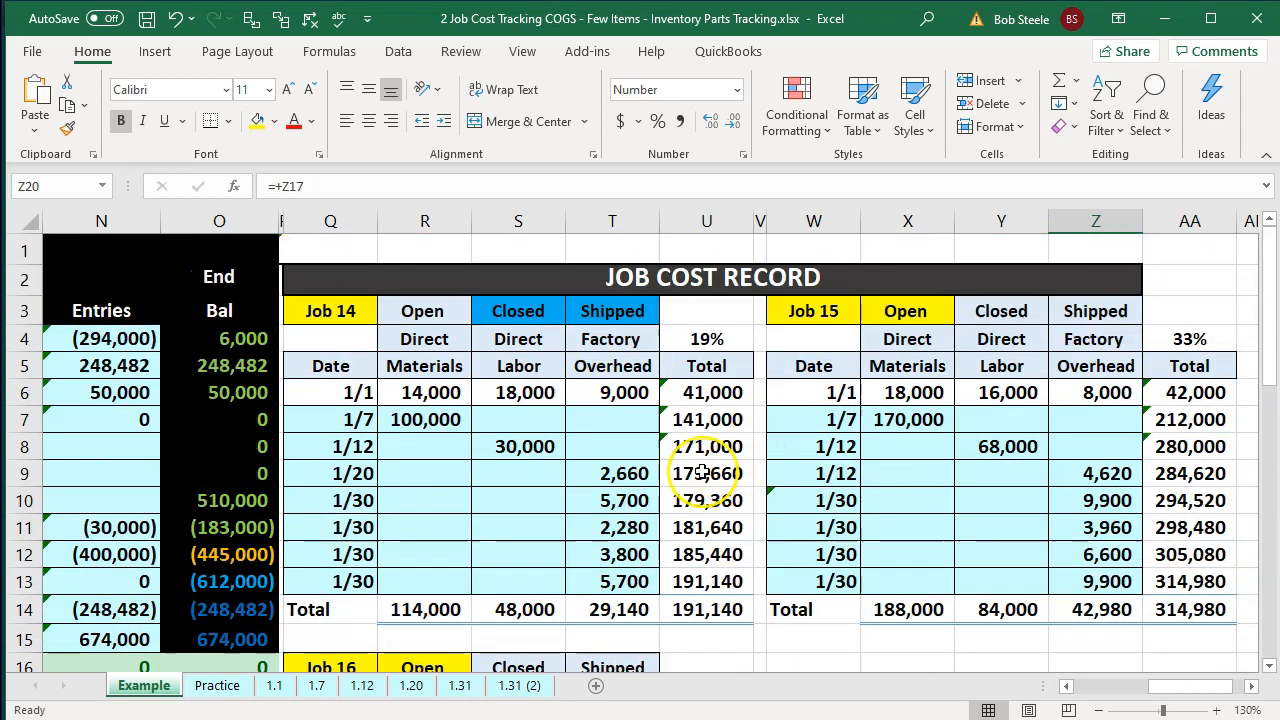
{"action": "scroll", "coordinate": [703, 472], "scroll_direction": "down", "scroll_amount": 2}
{"action": "key", "text": "Left"}
{"action": "key", "text": "Left"}
{"action": "key", "text": "Left"}
{"action": "key", "text": "Left"}
{"action": "key", "text": "Left"}
{"action": "key", "text": "Left"}
{"action": "key", "text": "Left"}
{"action": "key", "text": "Left"}
{"action": "key", "text": "Left"}
{"action": "key", "text": "Left"}
{"action": "key", "text": "Left"}
{"action": "key", "text": "Left"}
{"action": "key", "text": "Left"}
{"action": "key", "text": "Left"}
{"action": "key", "text": "Left"}
{"action": "key", "text": "Left"}
{"action": "key", "text": "Left"}
{"action": "key", "text": "Left"}
{"action": "key", "text": "Left"}
{"action": "key", "text": "Left"}
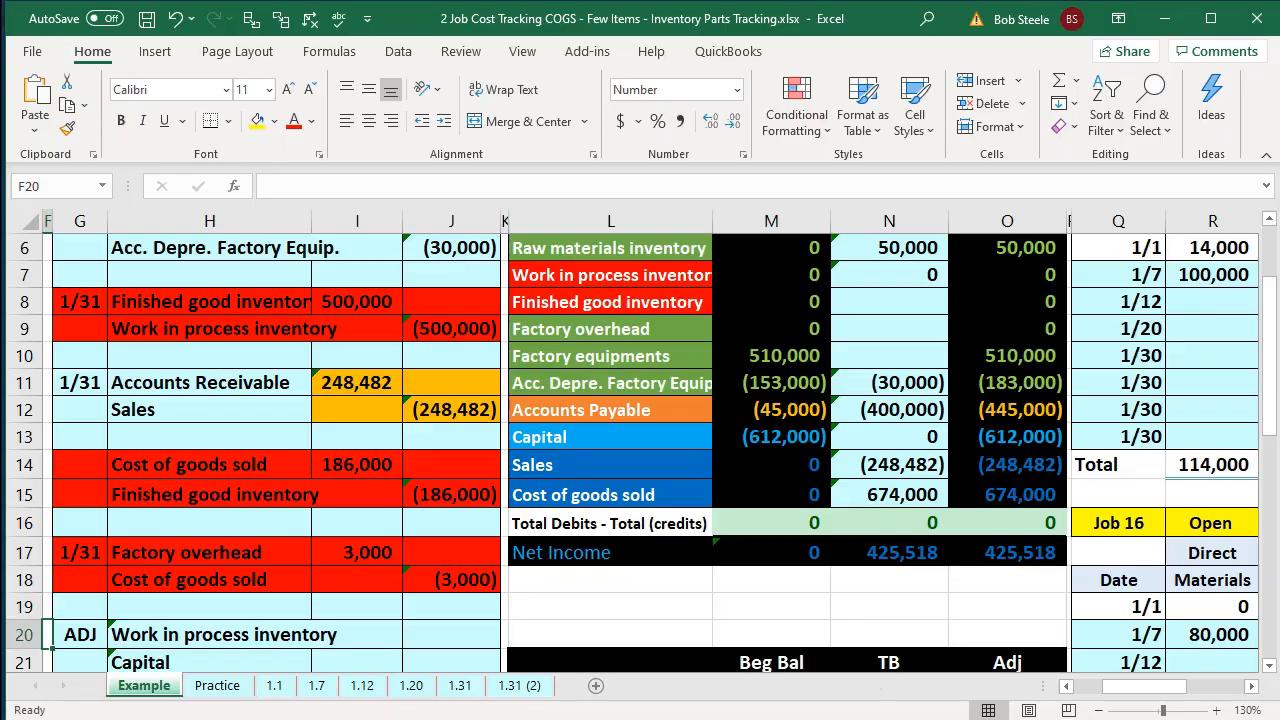
{"action": "key", "text": "alt+Tab"}
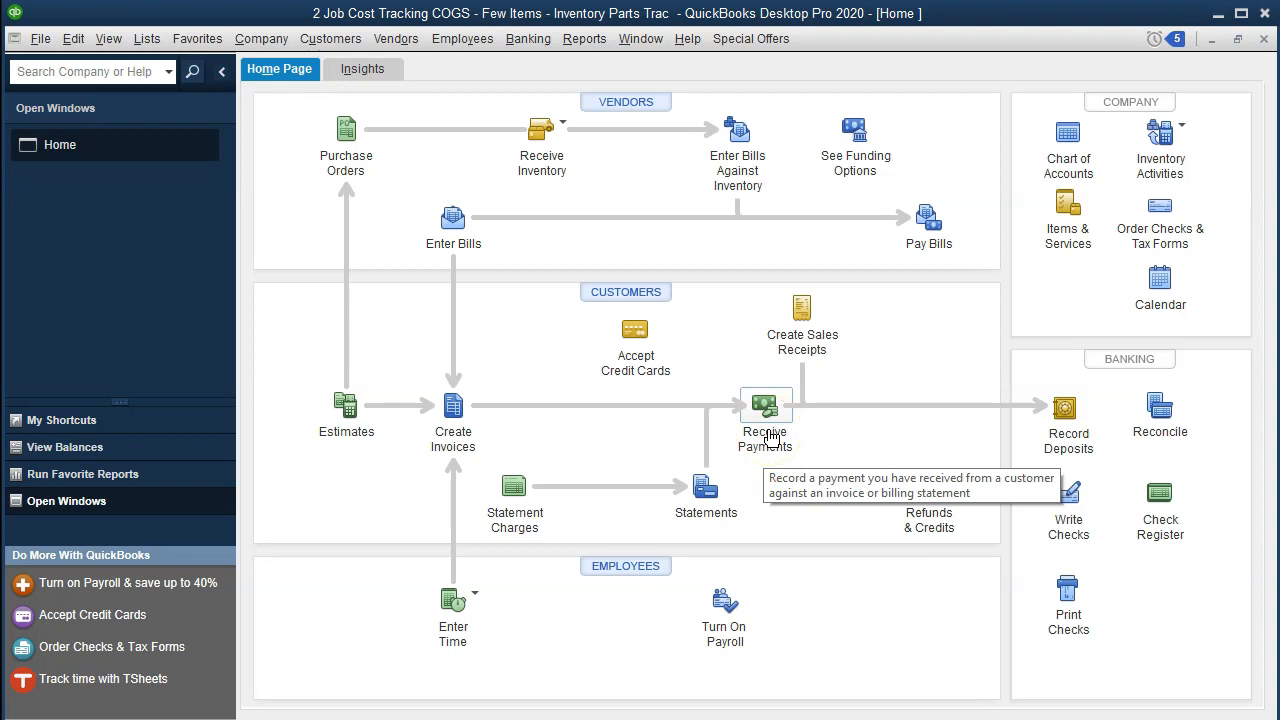
Open the Item List and widen its Name column so the full item names are readable.
{"action": "left_click", "coordinate": [452, 408]}
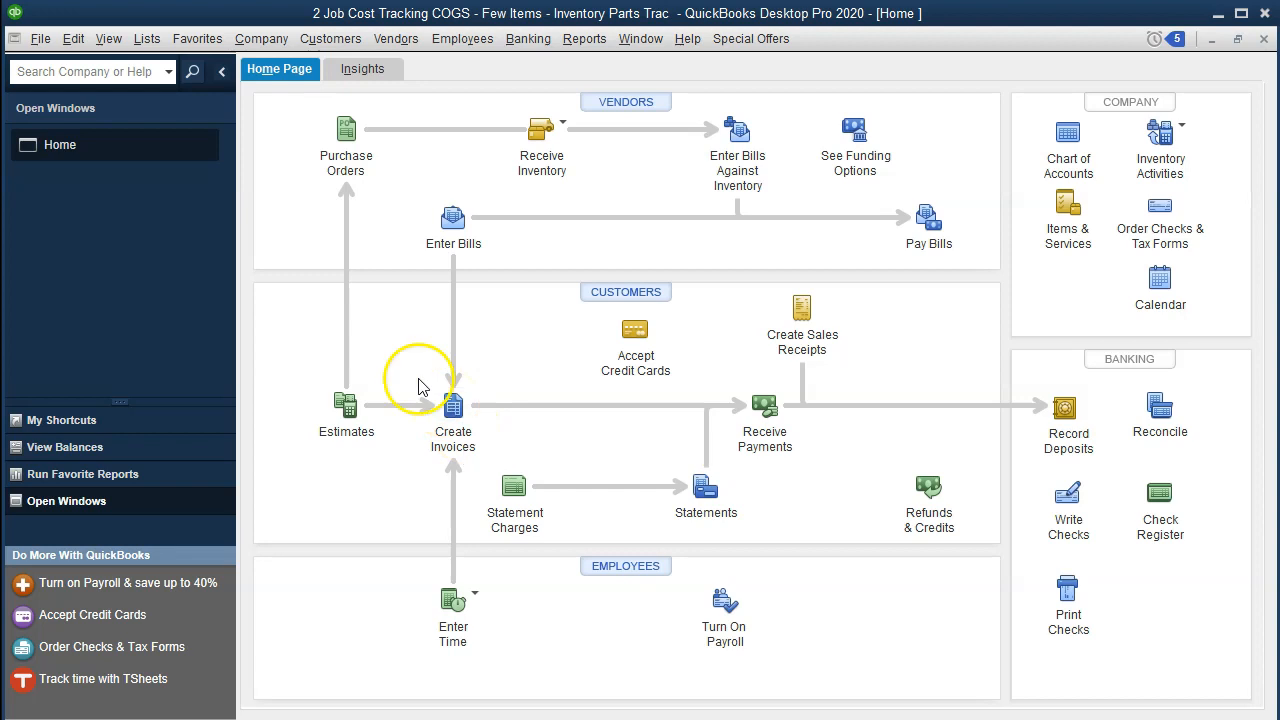
{"action": "left_click", "coordinate": [149, 49]}
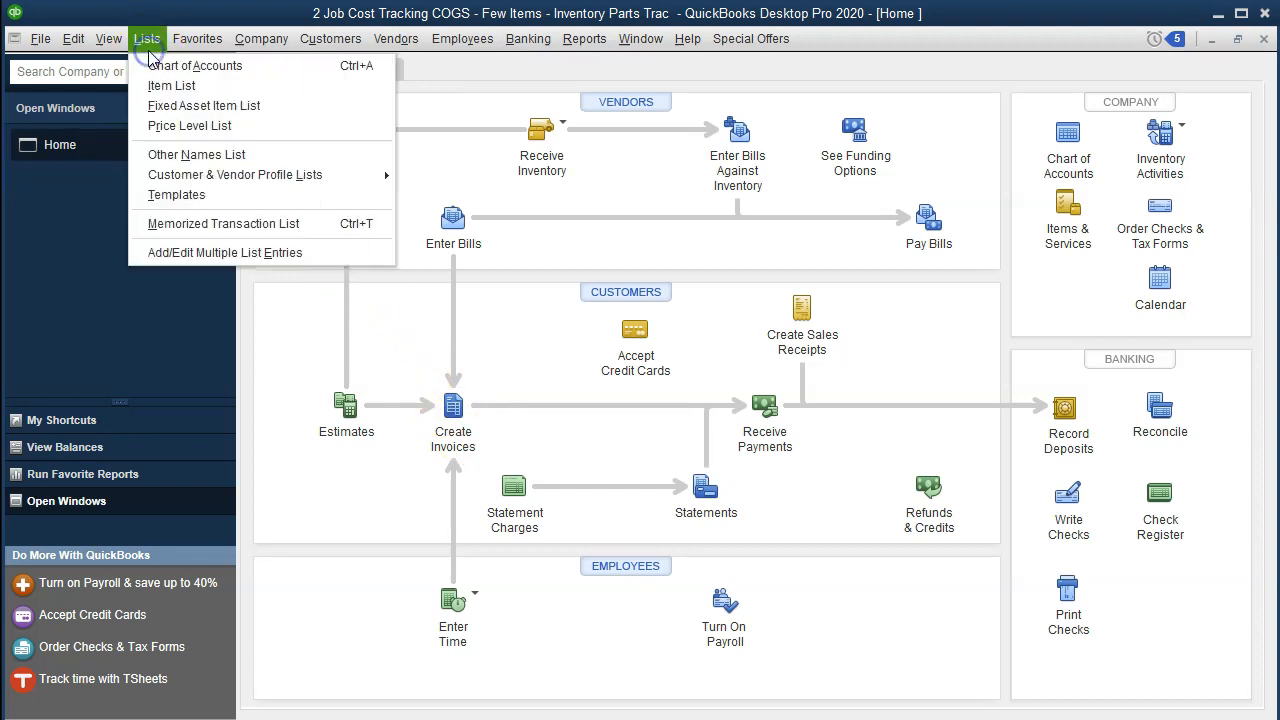
{"action": "left_click", "coordinate": [155, 88]}
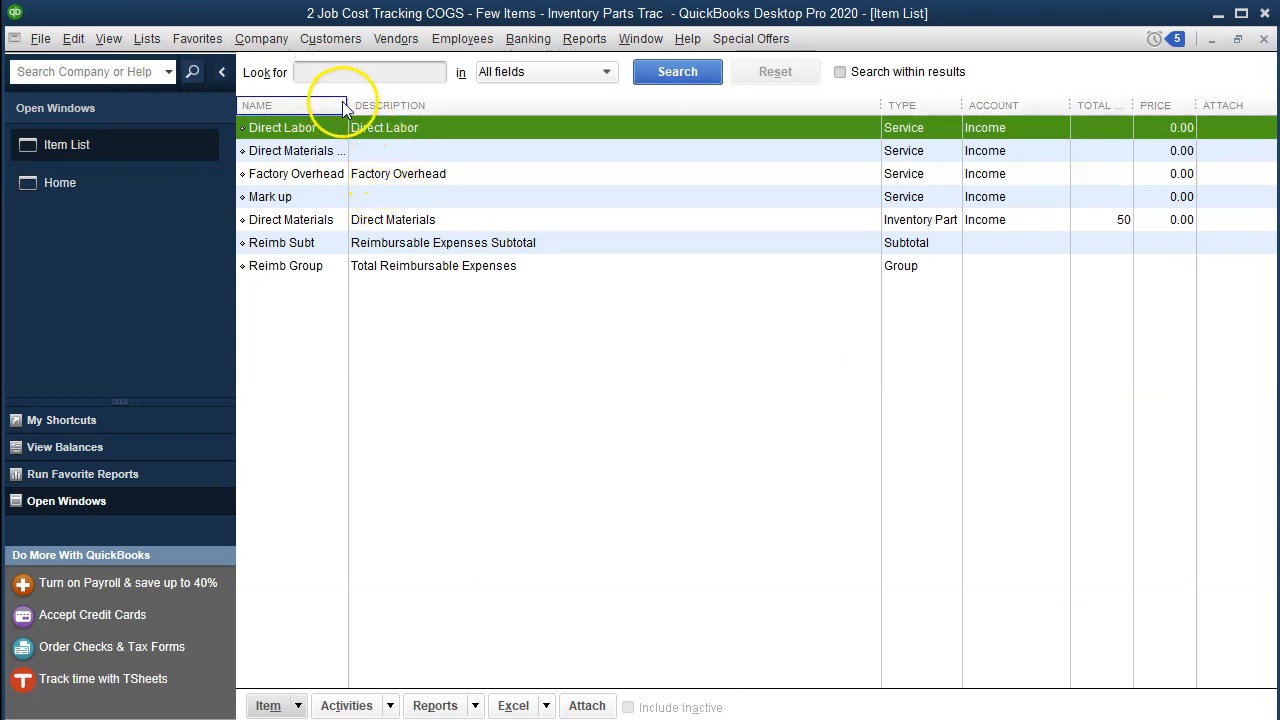
{"action": "left_click_drag", "start_coordinate": [347, 106], "coordinate": [400, 108]}
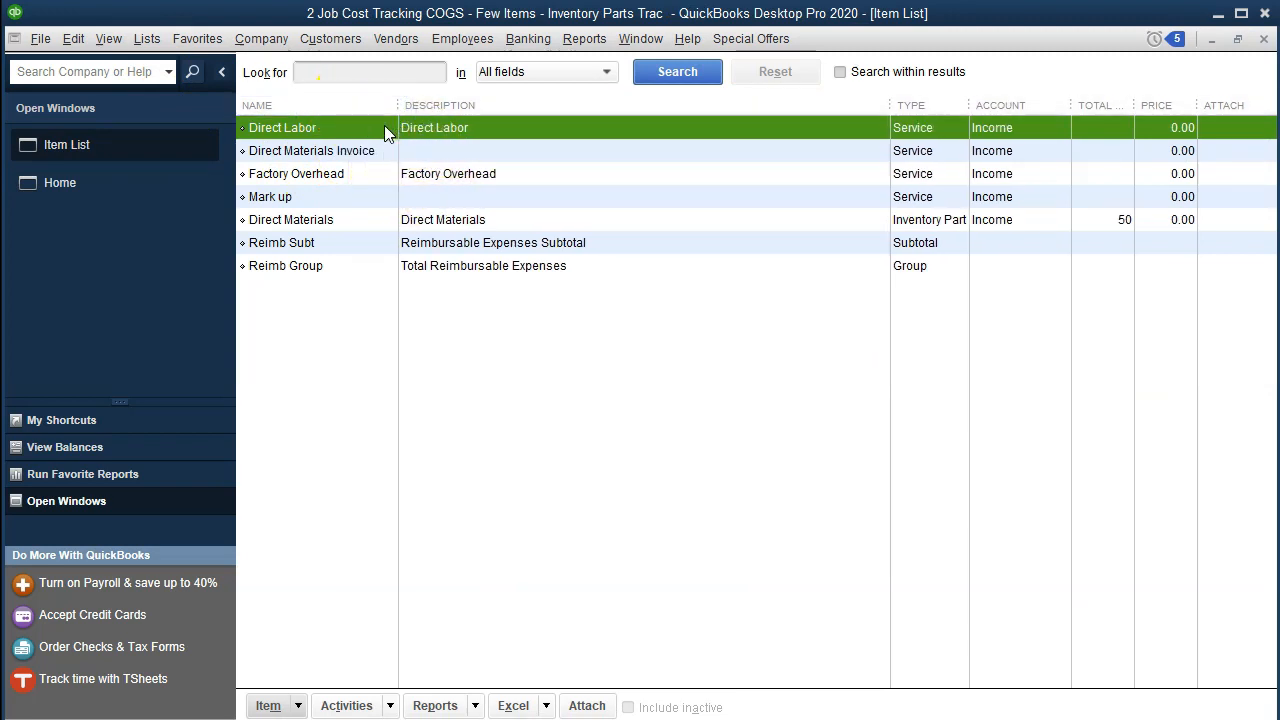
Open the Direct Labor service item, review its expense and income account settings, and close it unchanged.
{"action": "double_click", "coordinate": [372, 126]}
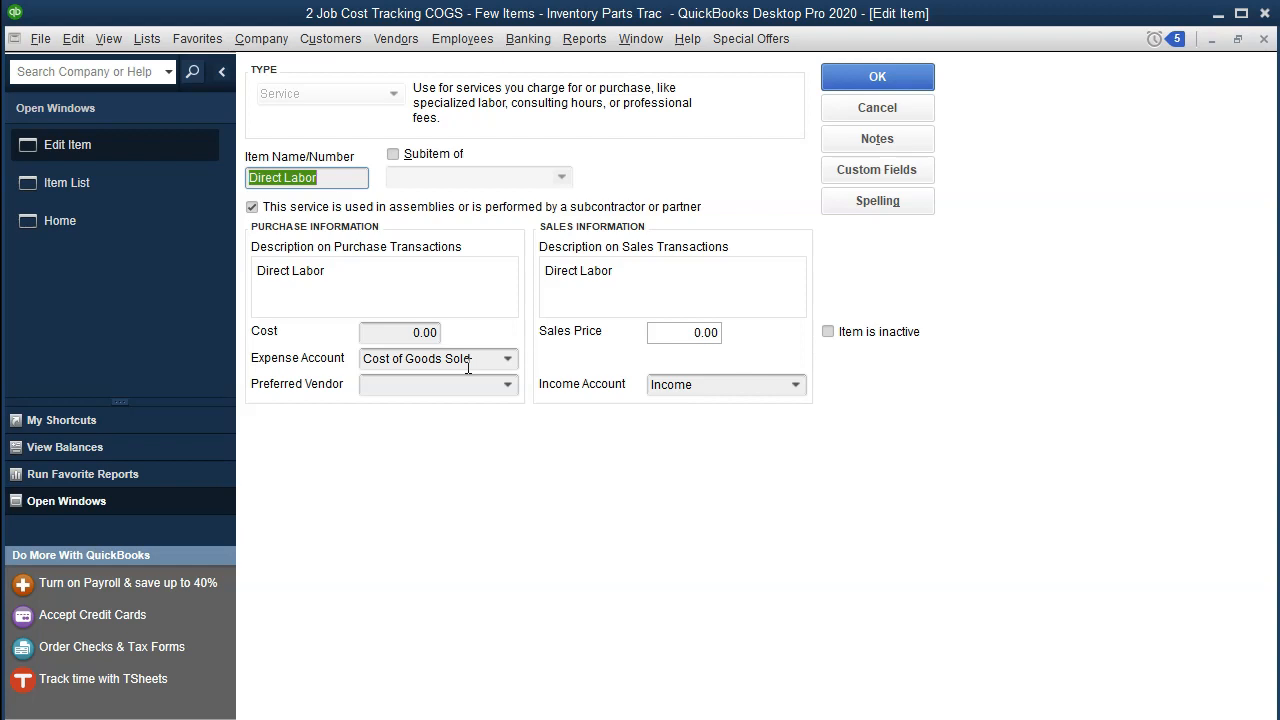
{"action": "left_click", "coordinate": [296, 378]}
{"action": "left_click", "coordinate": [329, 369]}
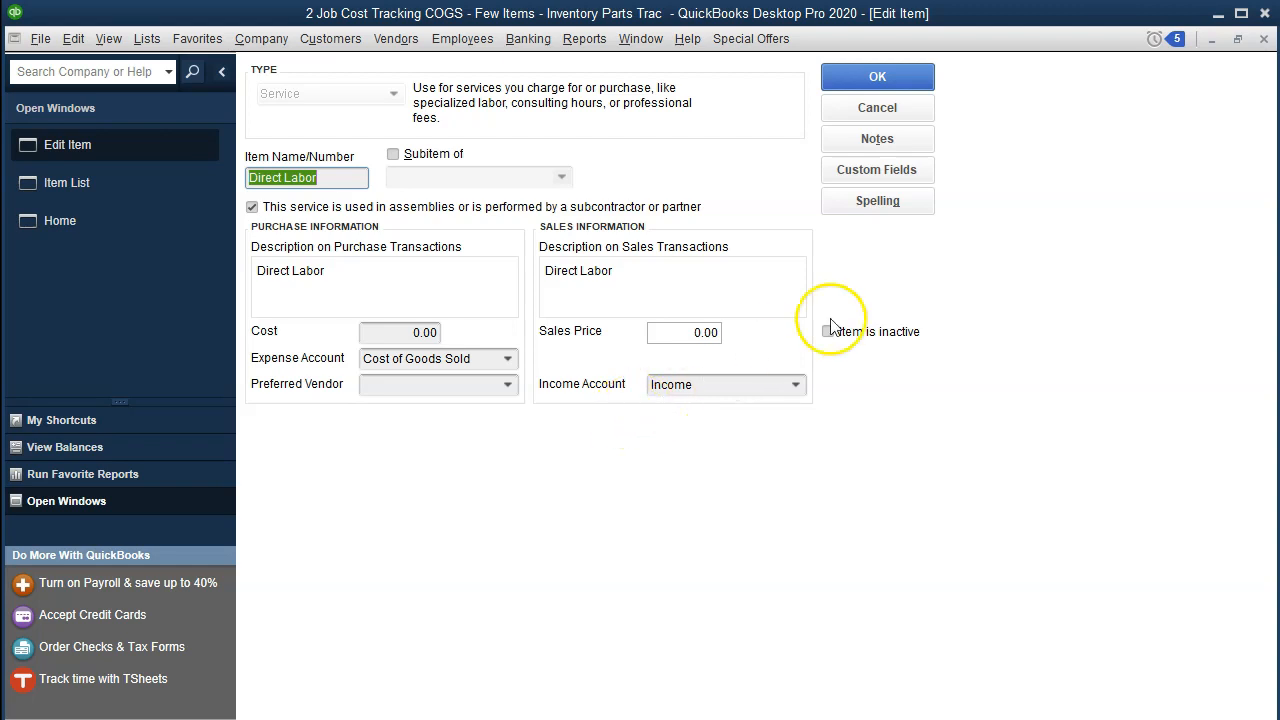
{"action": "left_click", "coordinate": [1264, 38]}
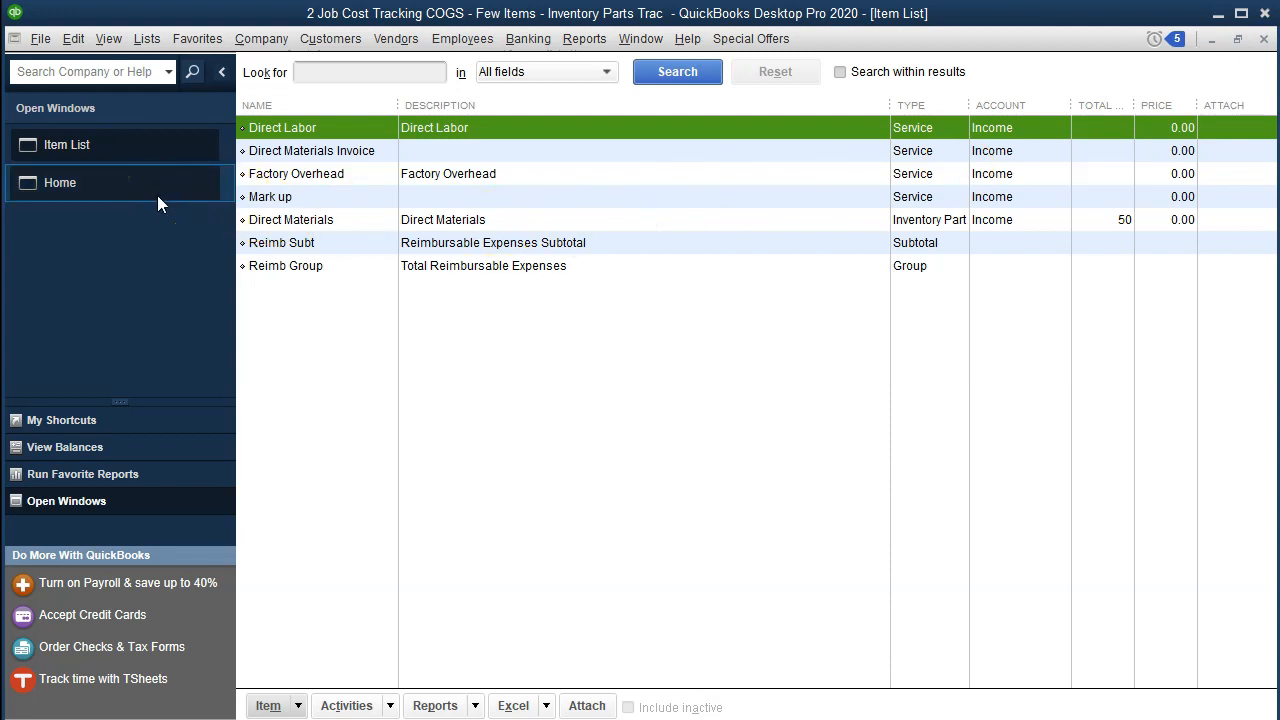
Run the Trial Balance report for 01/01/2020 to 12/30/2020 and select its Cost of Goods Sold amount.
{"action": "left_click", "coordinate": [585, 39]}
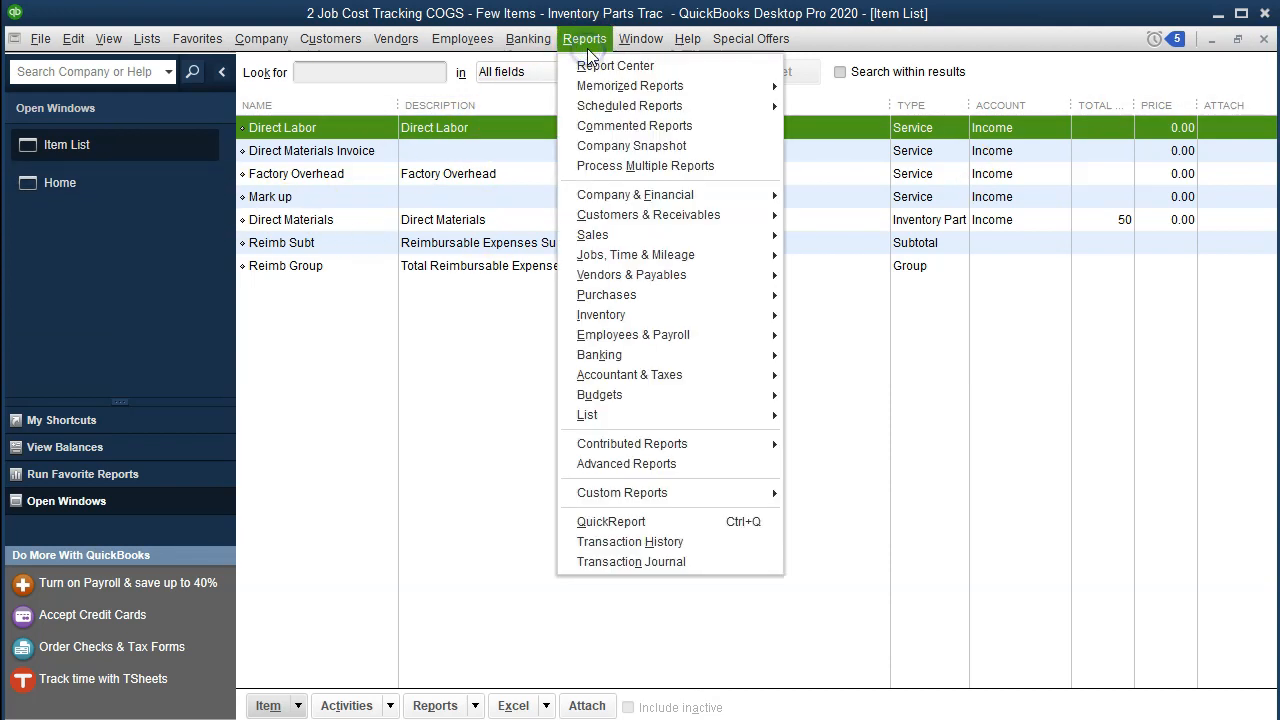
{"action": "mouse_move", "coordinate": [657, 378]}
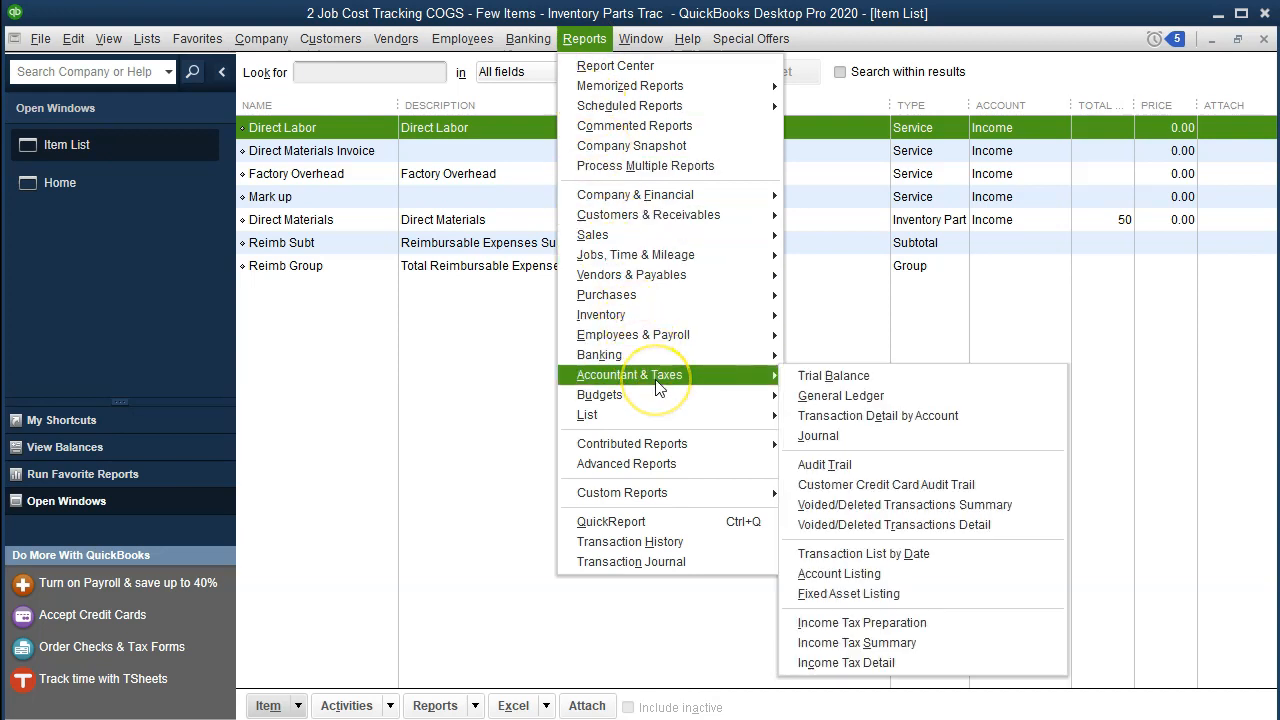
{"action": "left_click", "coordinate": [812, 376]}
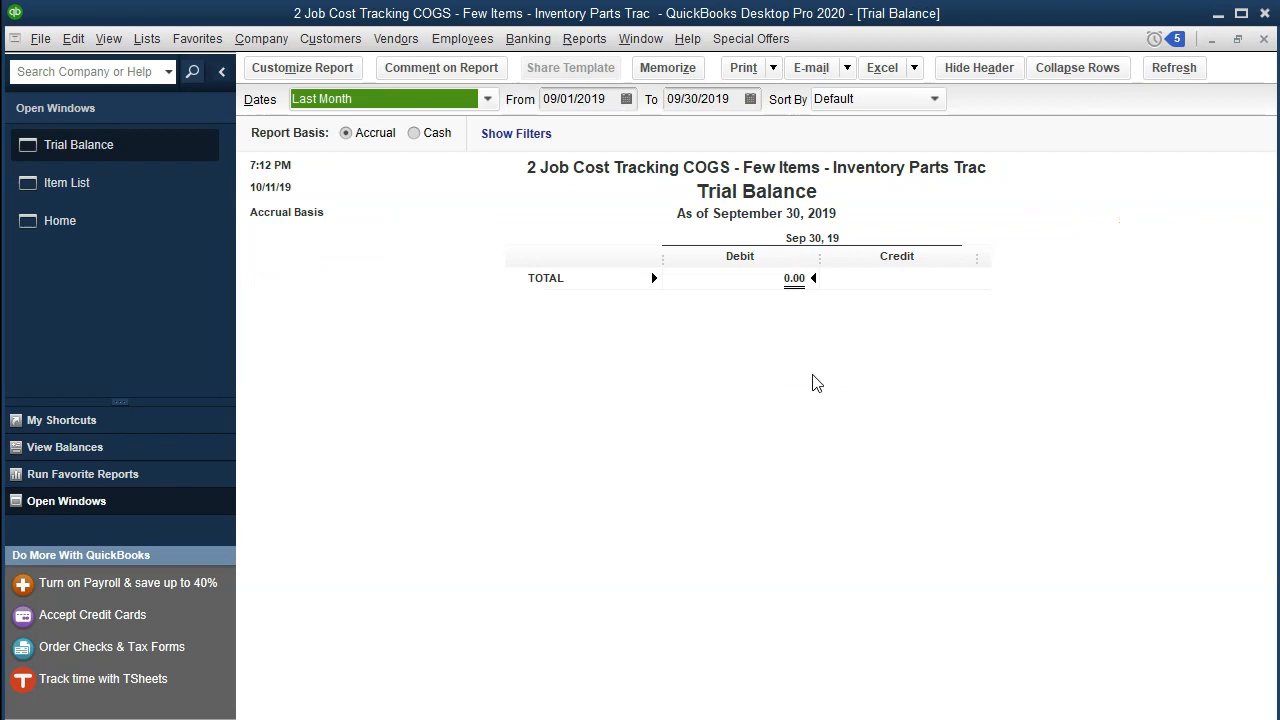
{"action": "key", "text": "Tab"}
{"action": "type", "text": "01"}
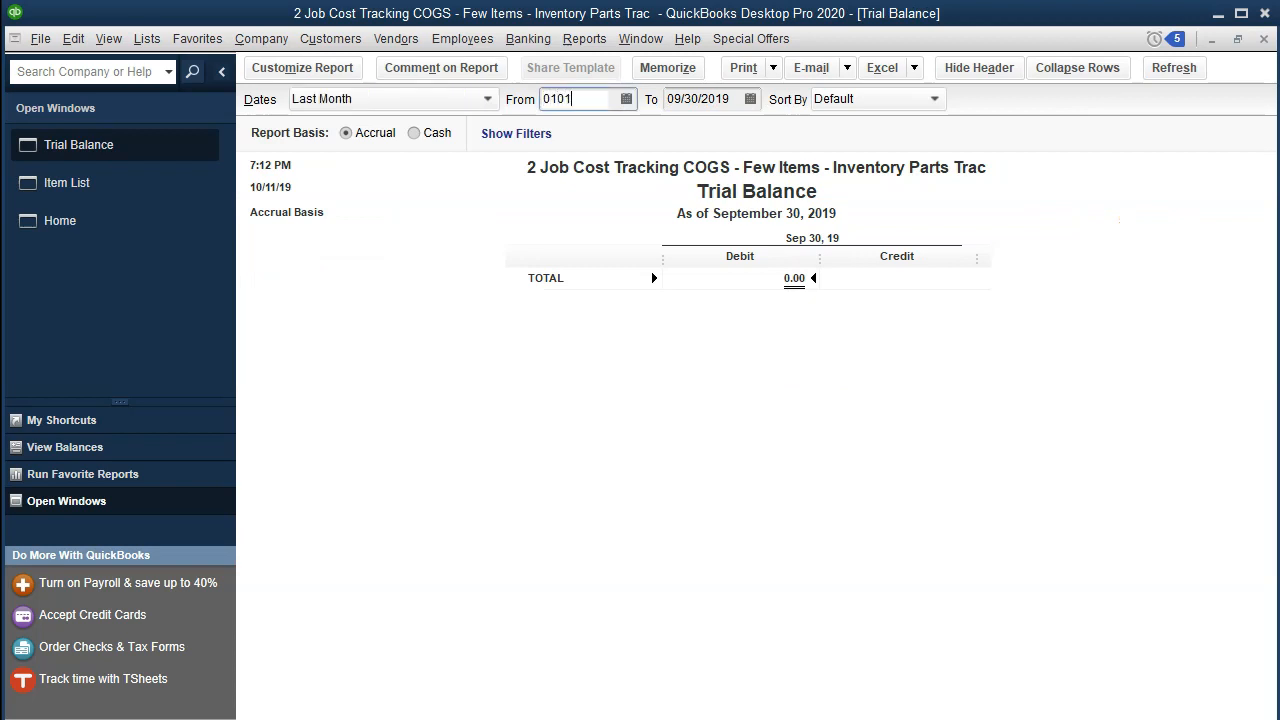
{"action": "type", "text": "/01/20"}
{"action": "key", "text": "Tab"}
{"action": "type", "text": "12/30/20"}
{"action": "key", "text": "Tab"}
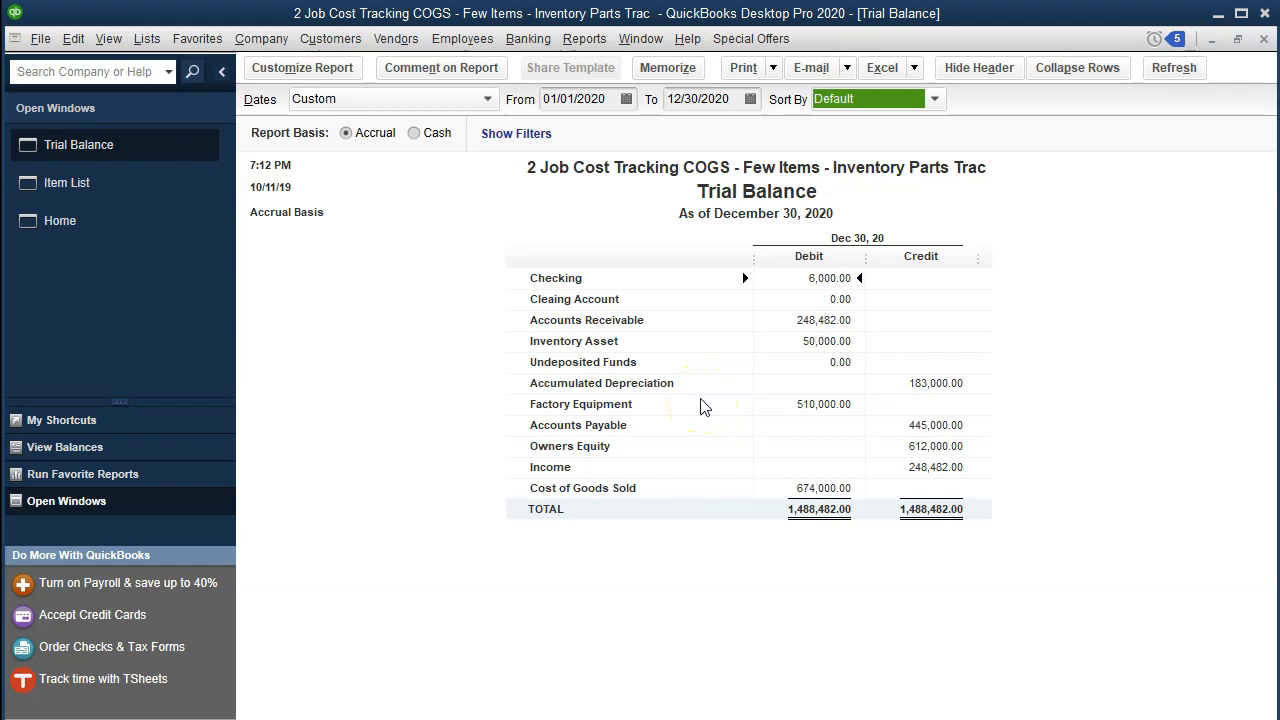
{"action": "left_click", "coordinate": [836, 494]}
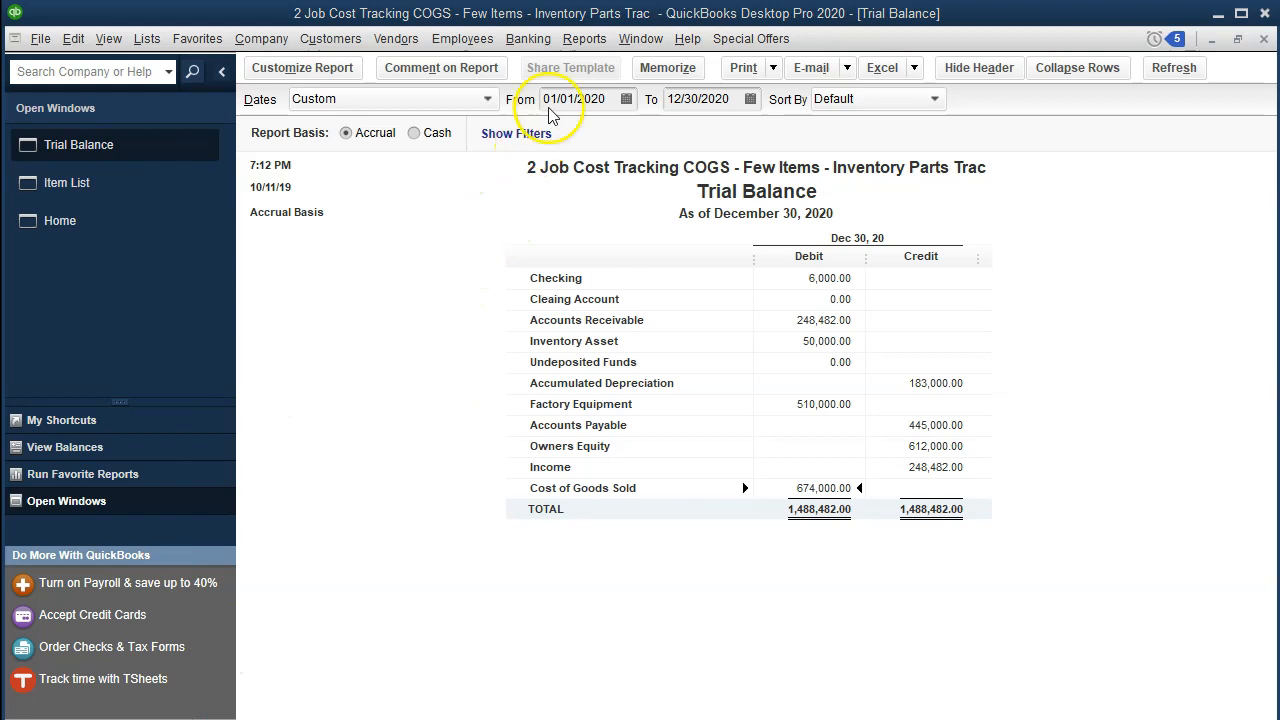
Run the Job Estimates vs. Actuals Summary report for all transactions.
{"action": "left_click", "coordinate": [585, 38]}
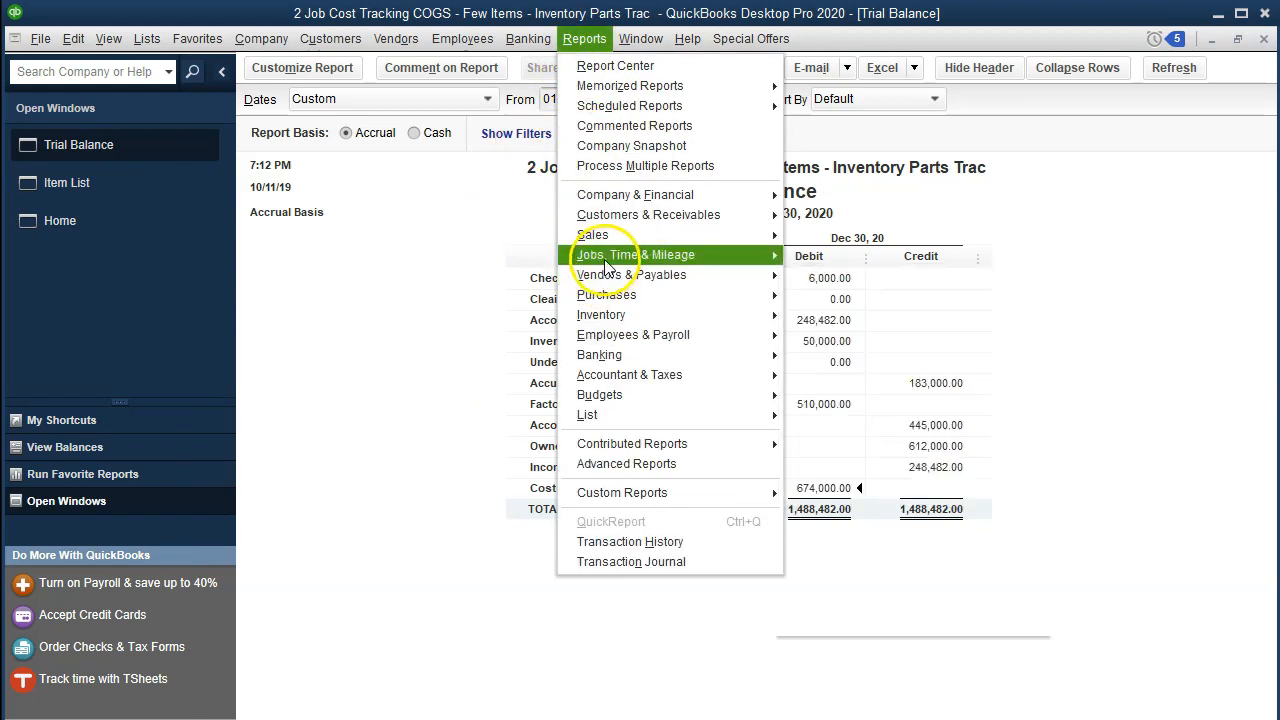
{"action": "mouse_move", "coordinate": [610, 258]}
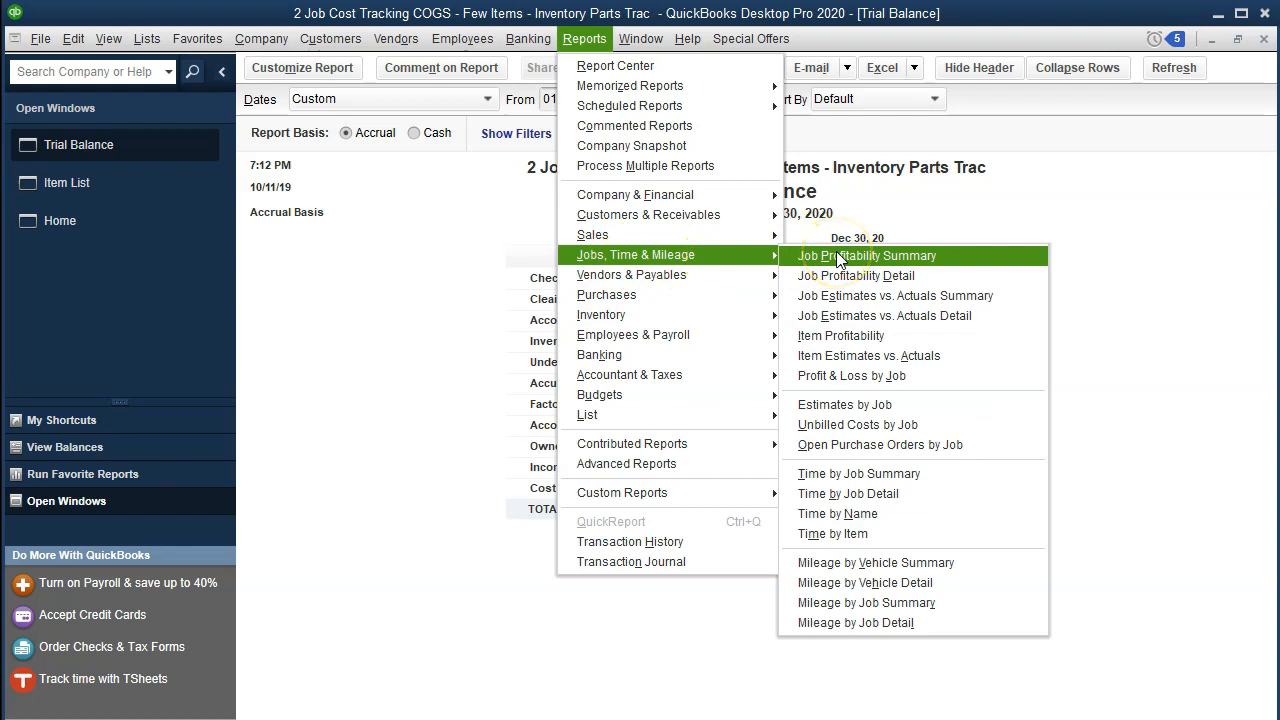
{"action": "left_click", "coordinate": [993, 297]}
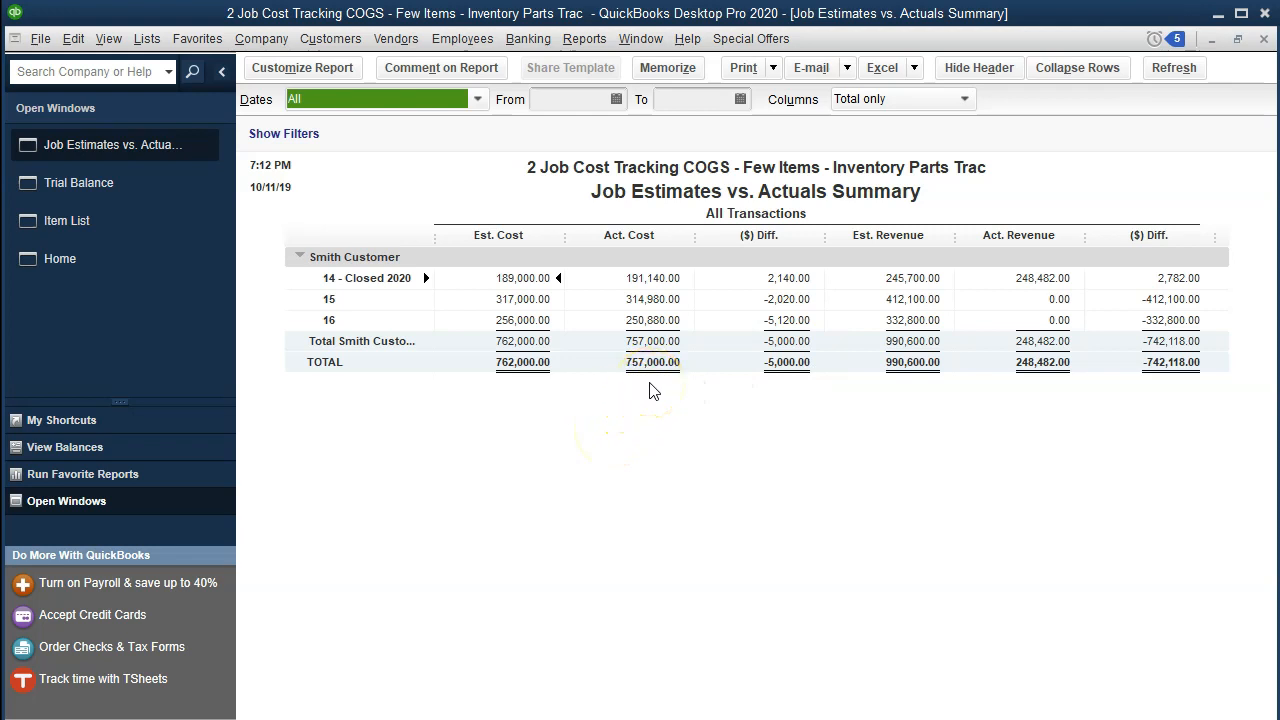
From the Trial Balance, inspect the Cost of Goods Sold transactions and the 01/30/2020 check number 3 for Job 16, then close both.
{"action": "left_click", "coordinate": [137, 198]}
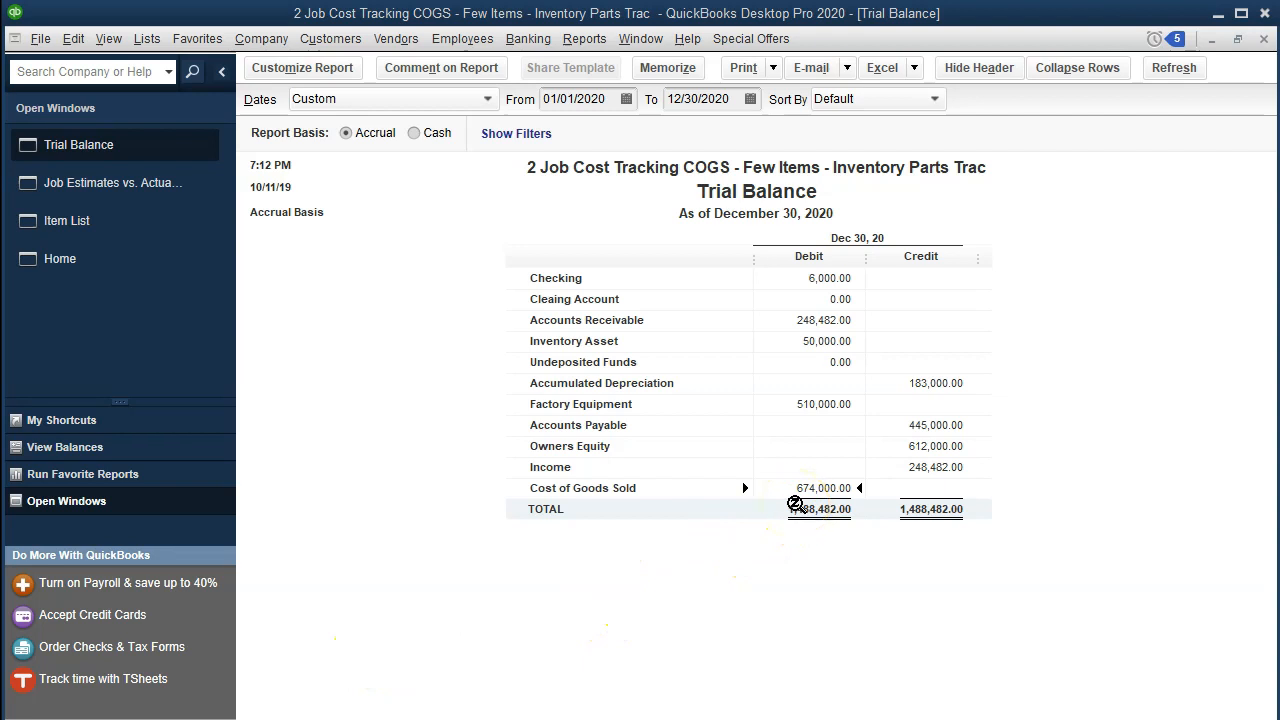
{"action": "double_click", "coordinate": [826, 491]}
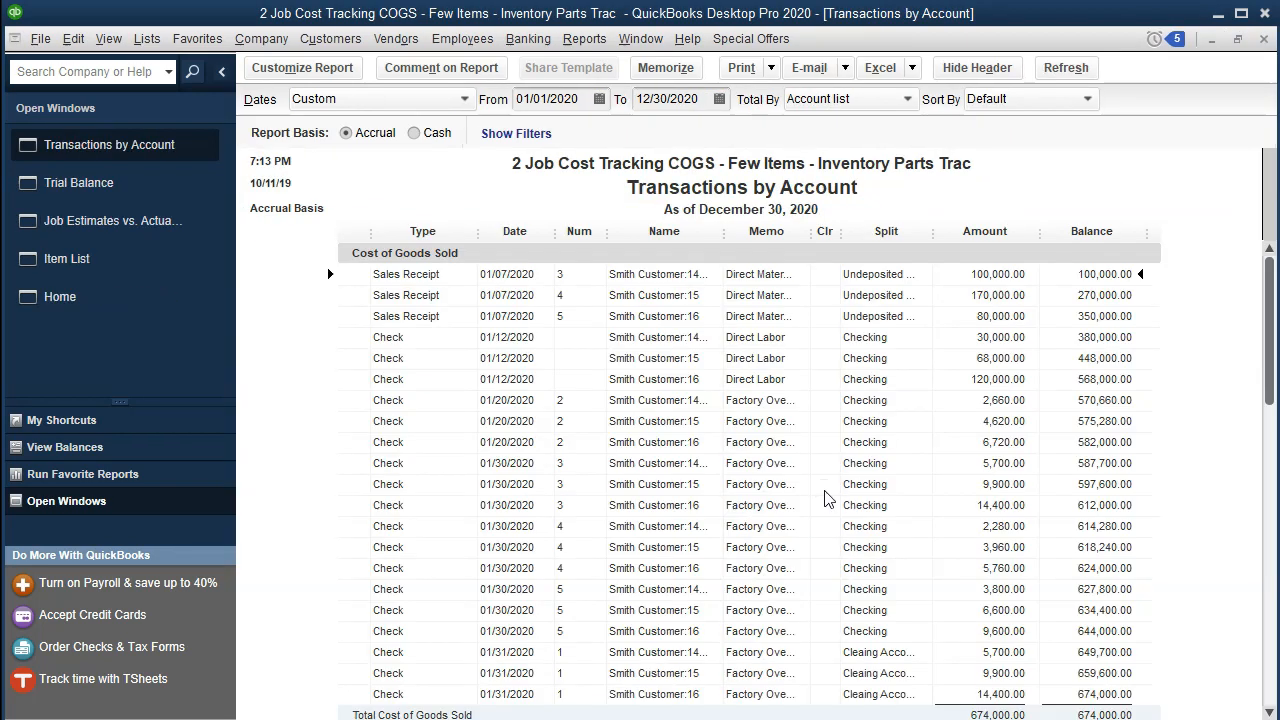
{"action": "scroll", "coordinate": [822, 490], "scroll_direction": "down", "scroll_amount": 1}
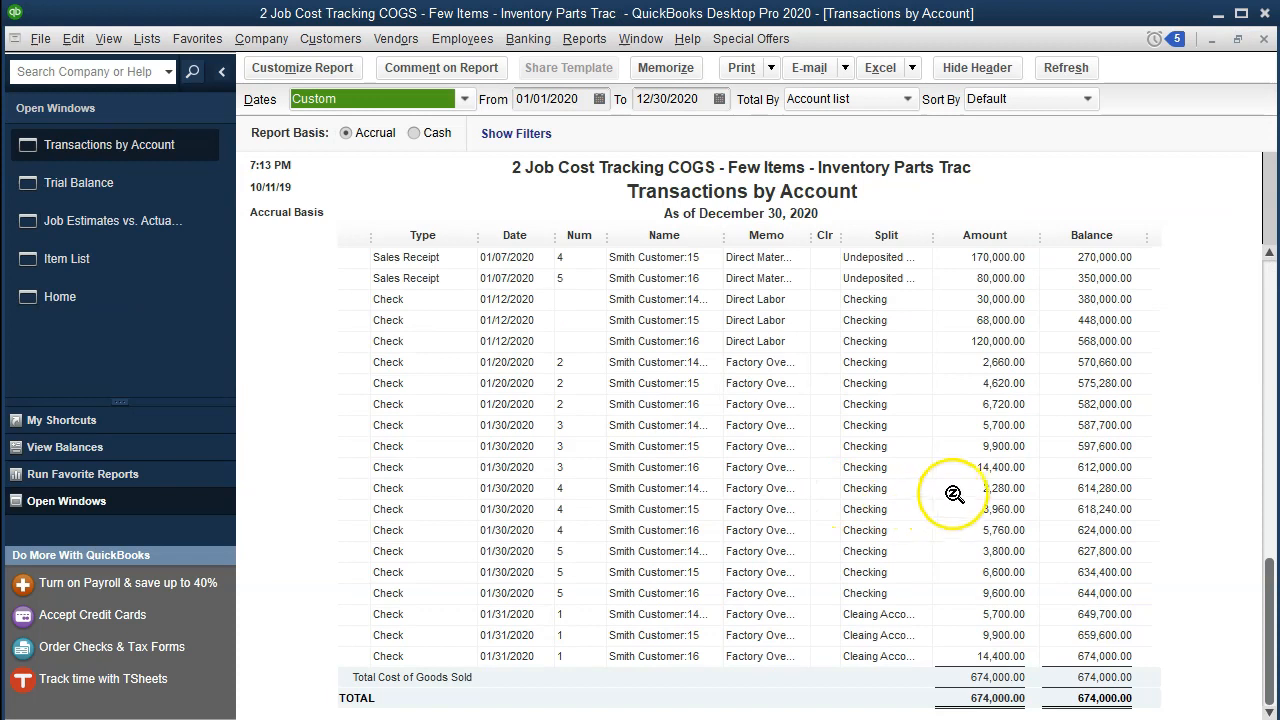
{"action": "double_click", "coordinate": [993, 467]}
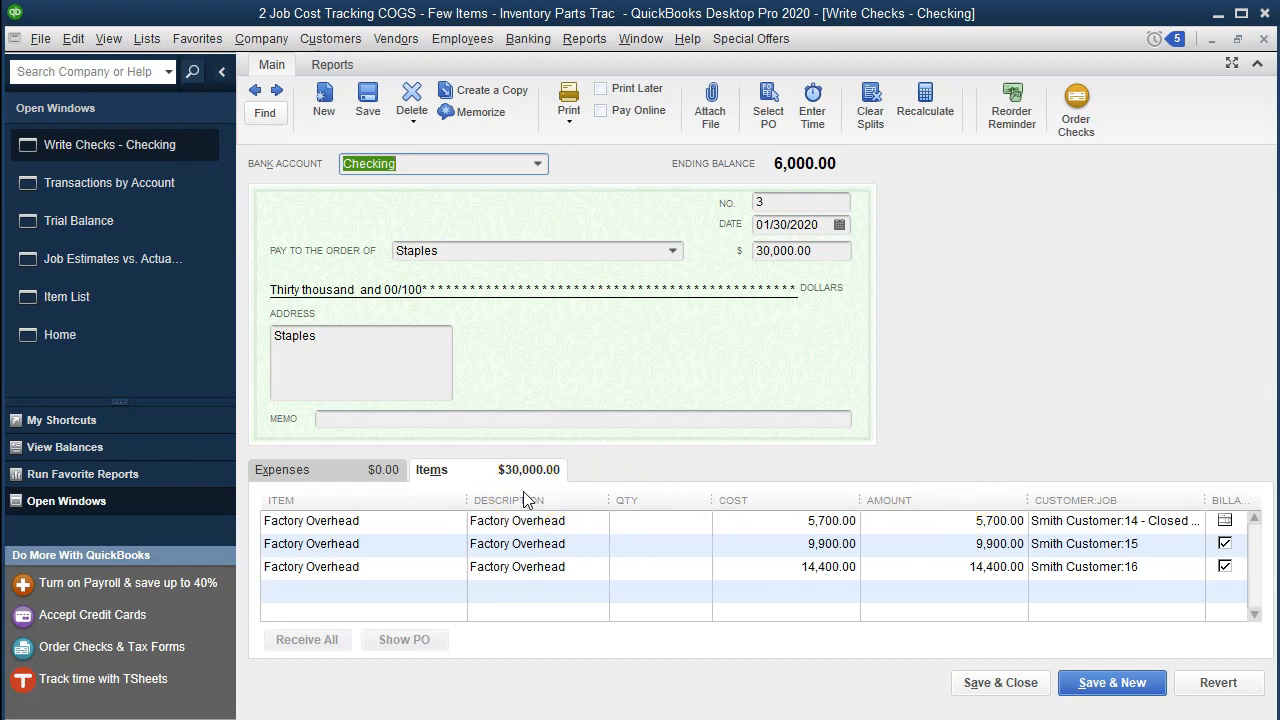
{"action": "left_click", "coordinate": [1263, 40]}
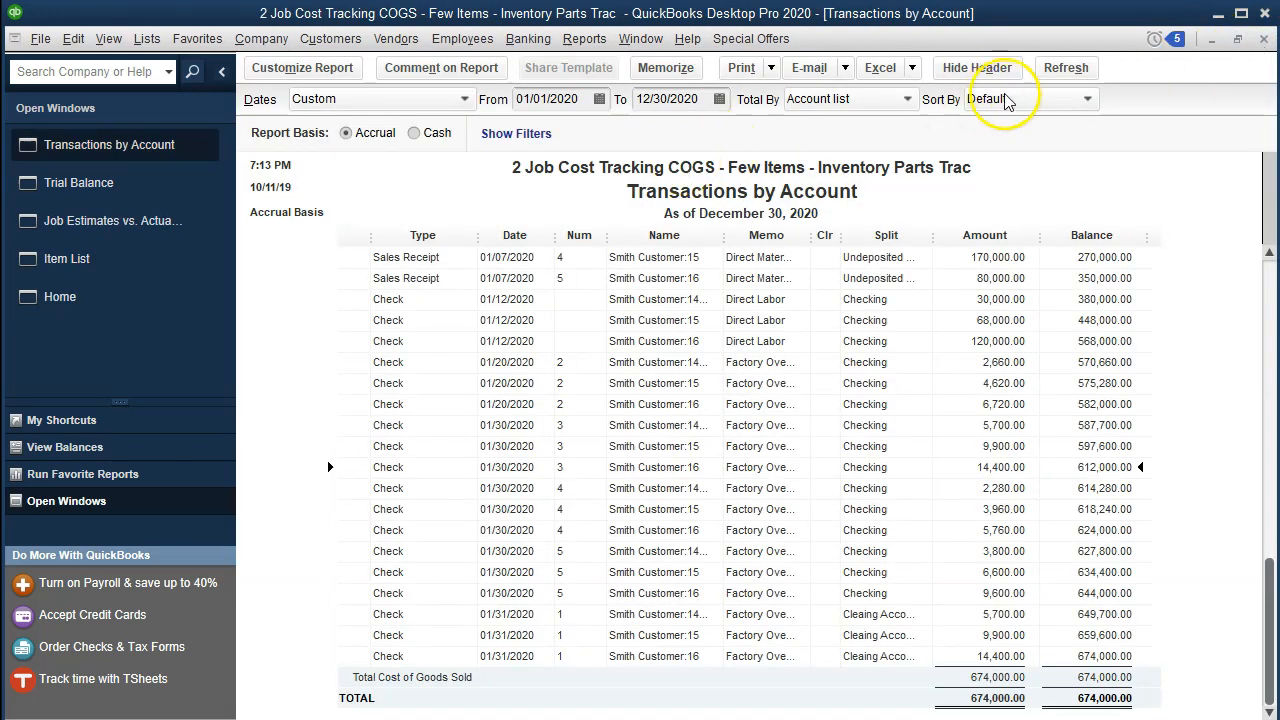
{"action": "left_click", "coordinate": [1264, 39]}
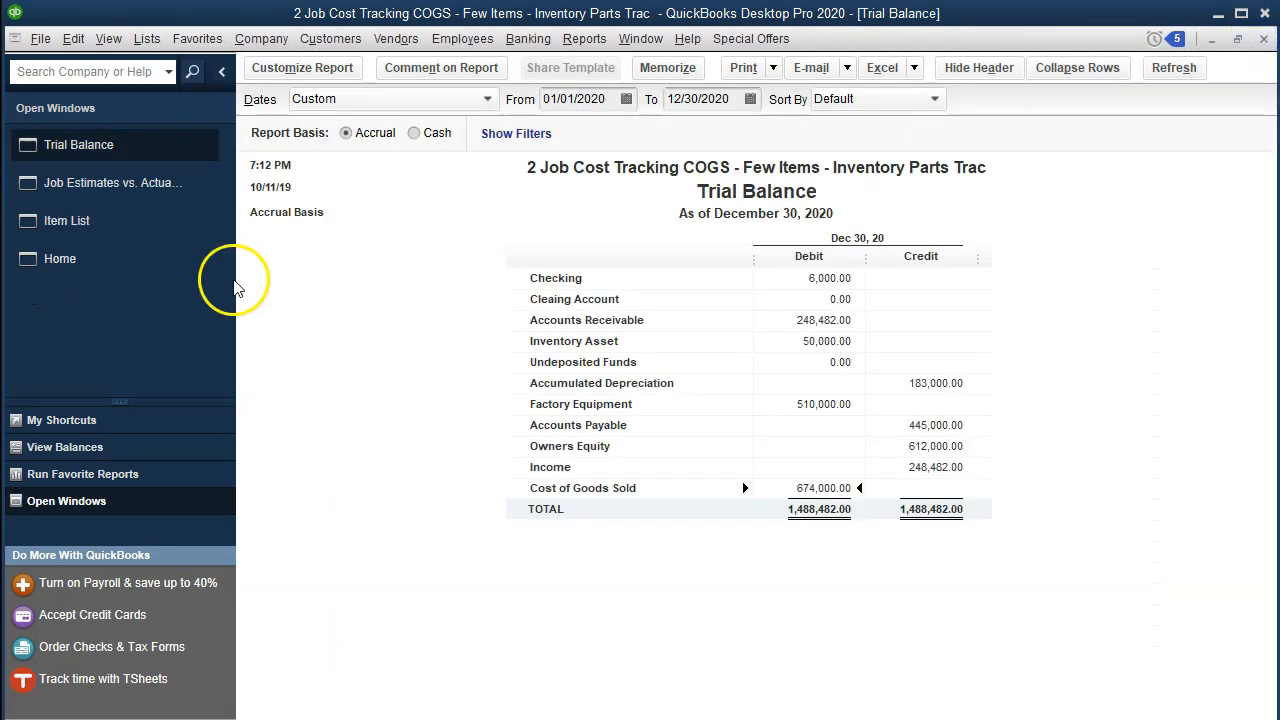
Review the recorded checks backwards from number 5 to the 01/12/2020 Direct Labor check, and close the check form.
{"action": "left_click", "coordinate": [88, 263]}
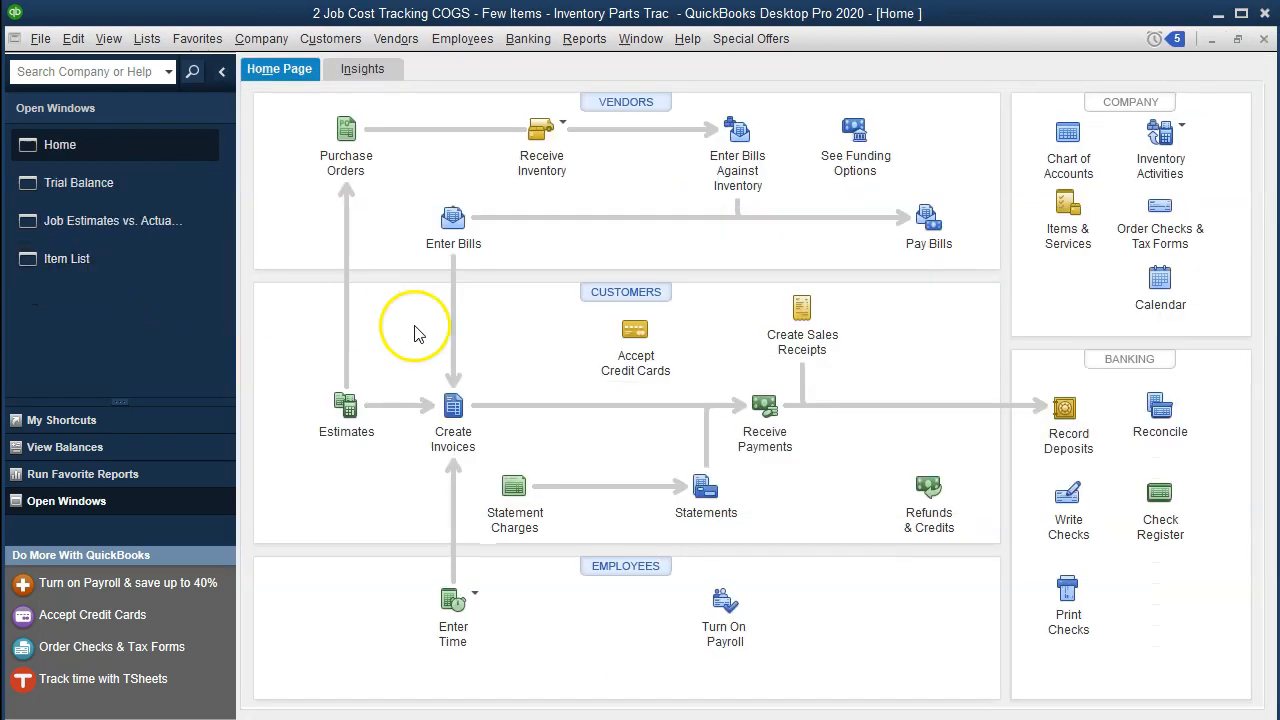
{"action": "left_click", "coordinate": [1068, 492]}
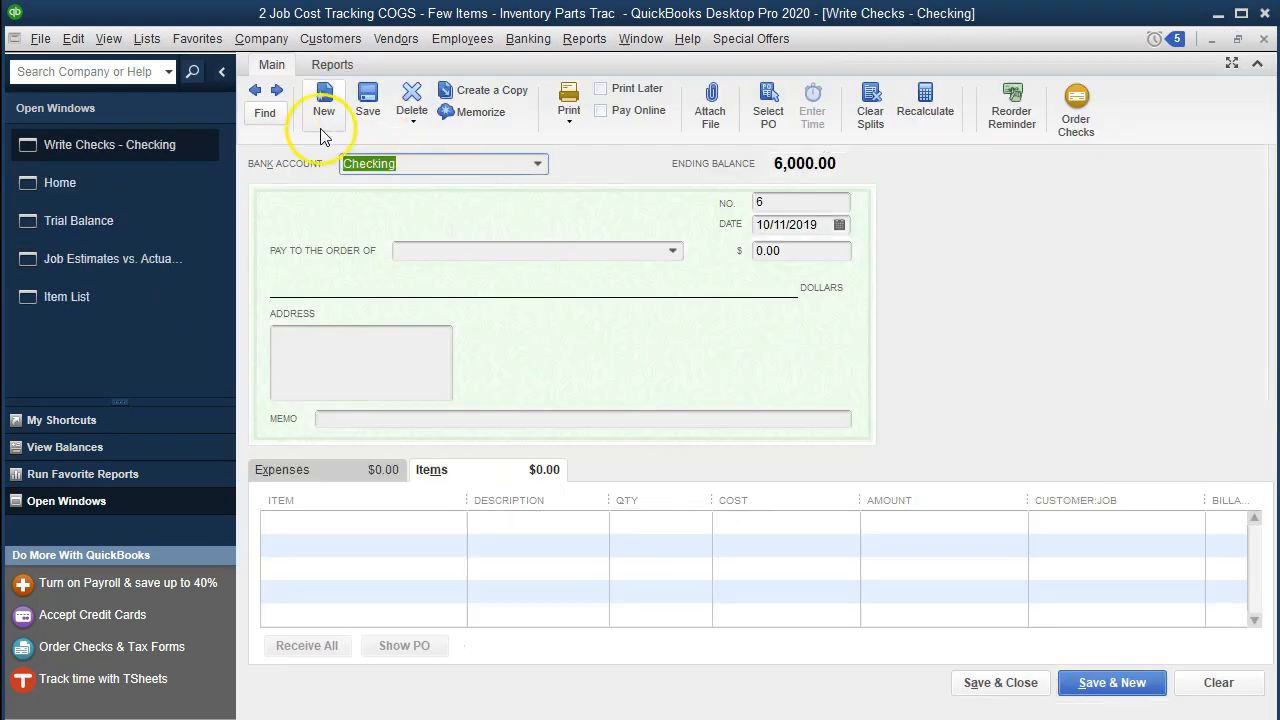
{"action": "left_click", "coordinate": [256, 91]}
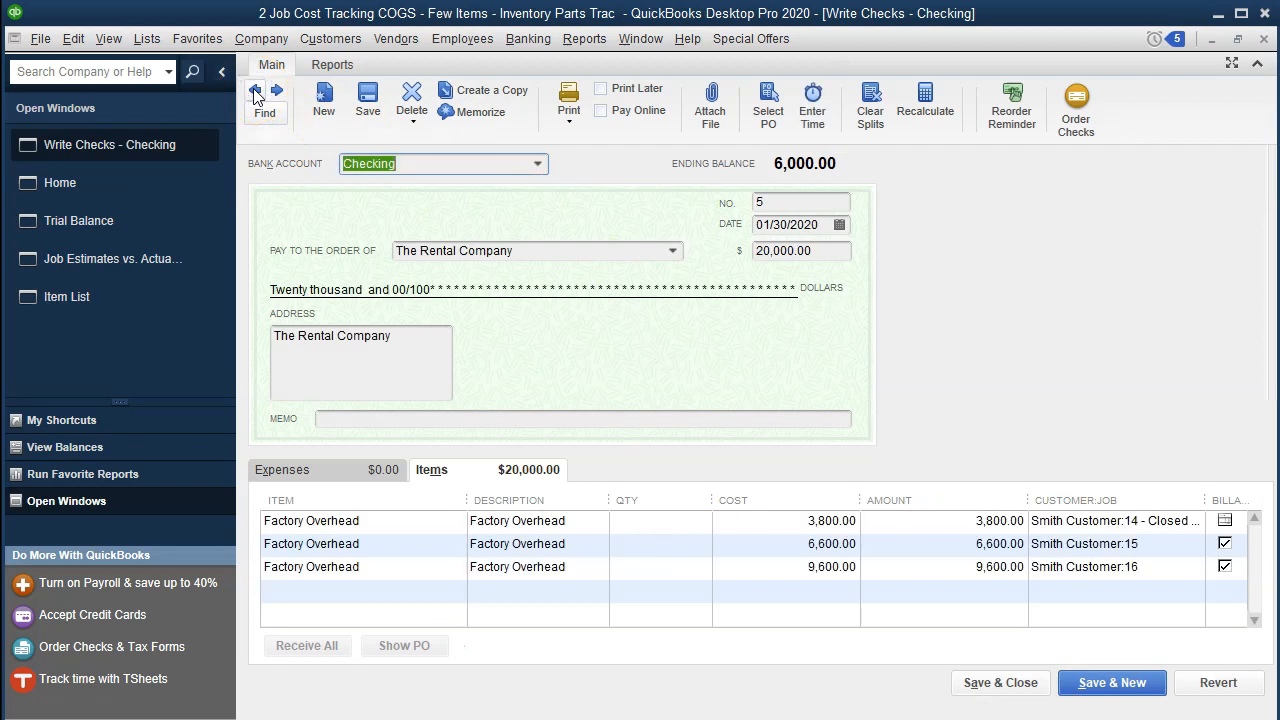
{"action": "left_click", "coordinate": [256, 91]}
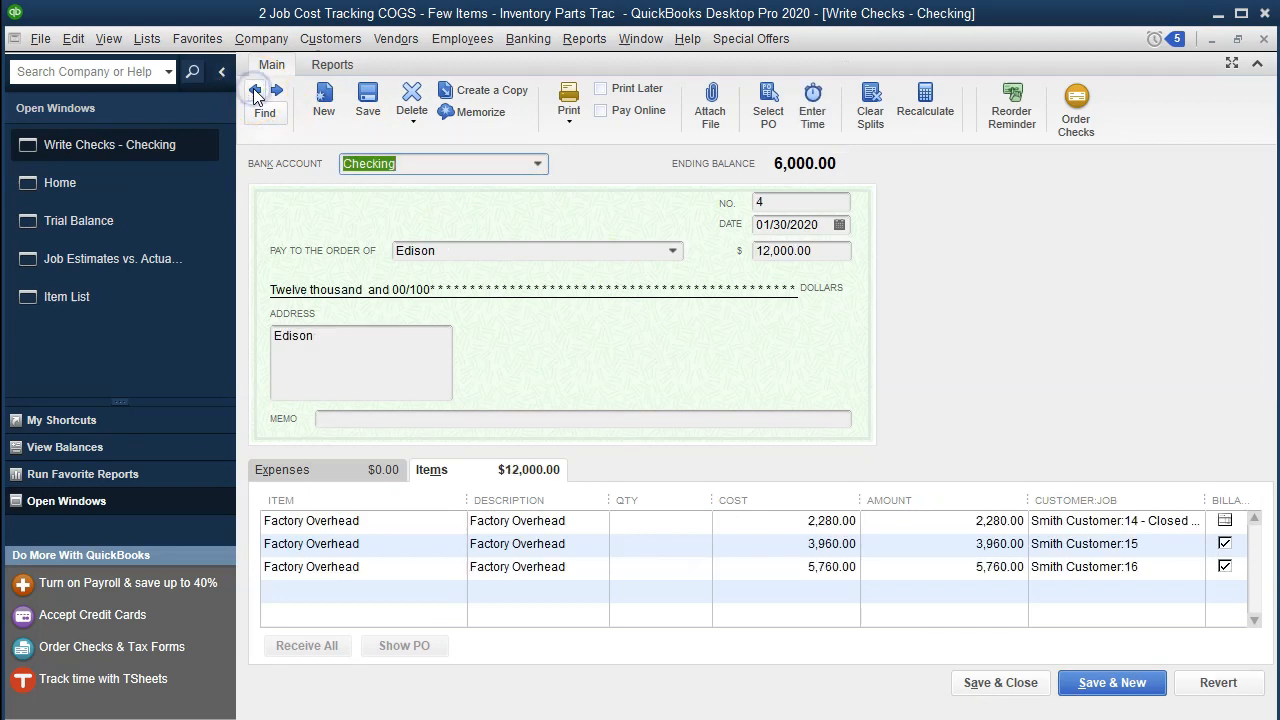
{"action": "left_click", "coordinate": [256, 91]}
{"action": "left_click", "coordinate": [256, 91]}
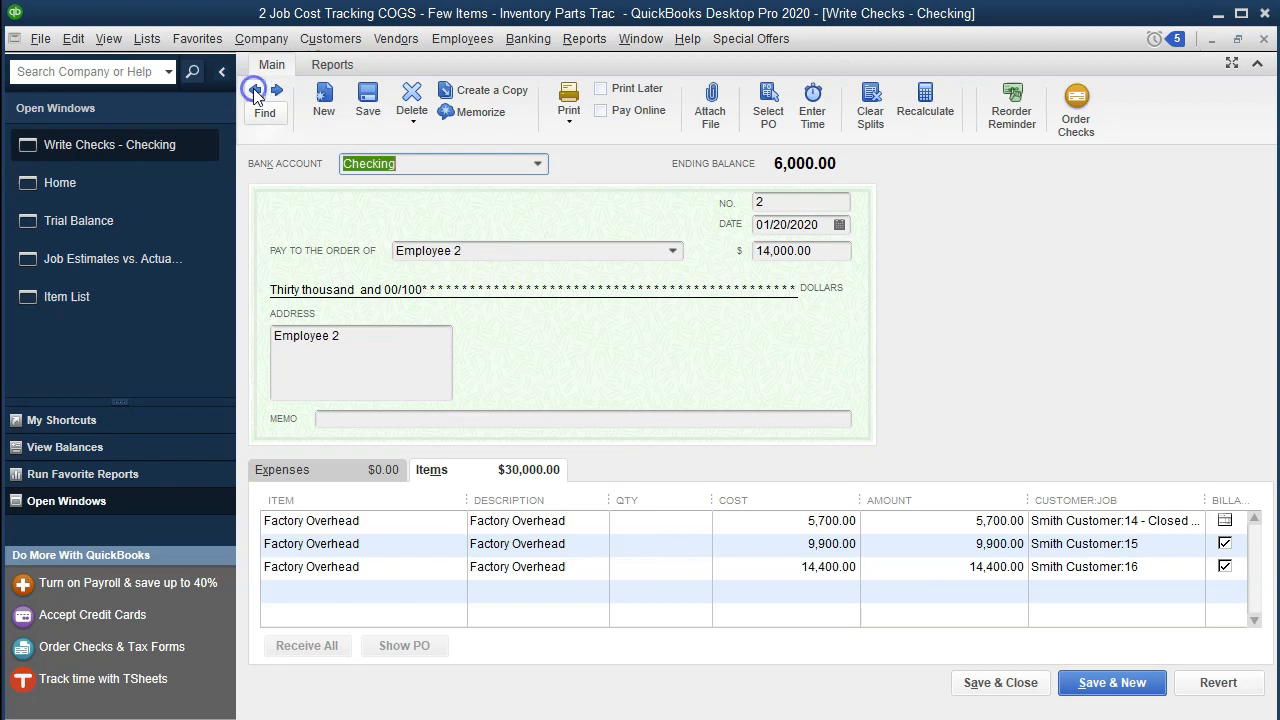
{"action": "left_click", "coordinate": [256, 91]}
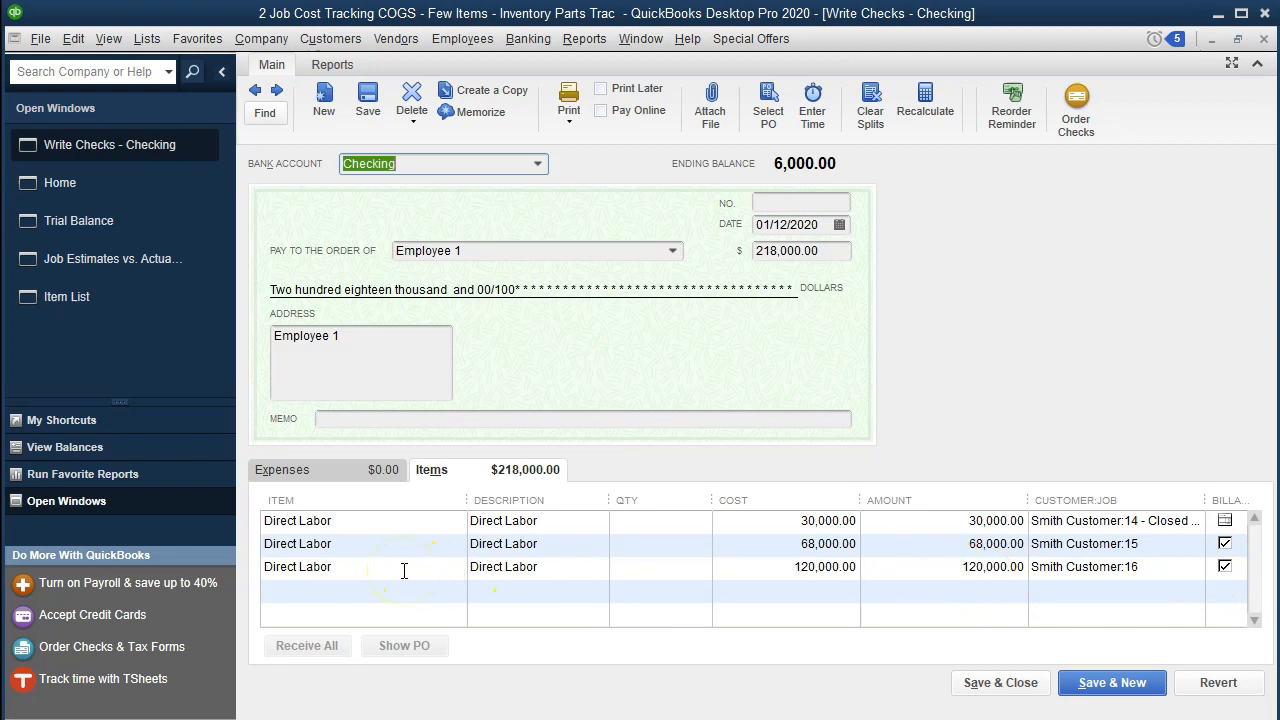
{"action": "left_click", "coordinate": [1265, 40]}
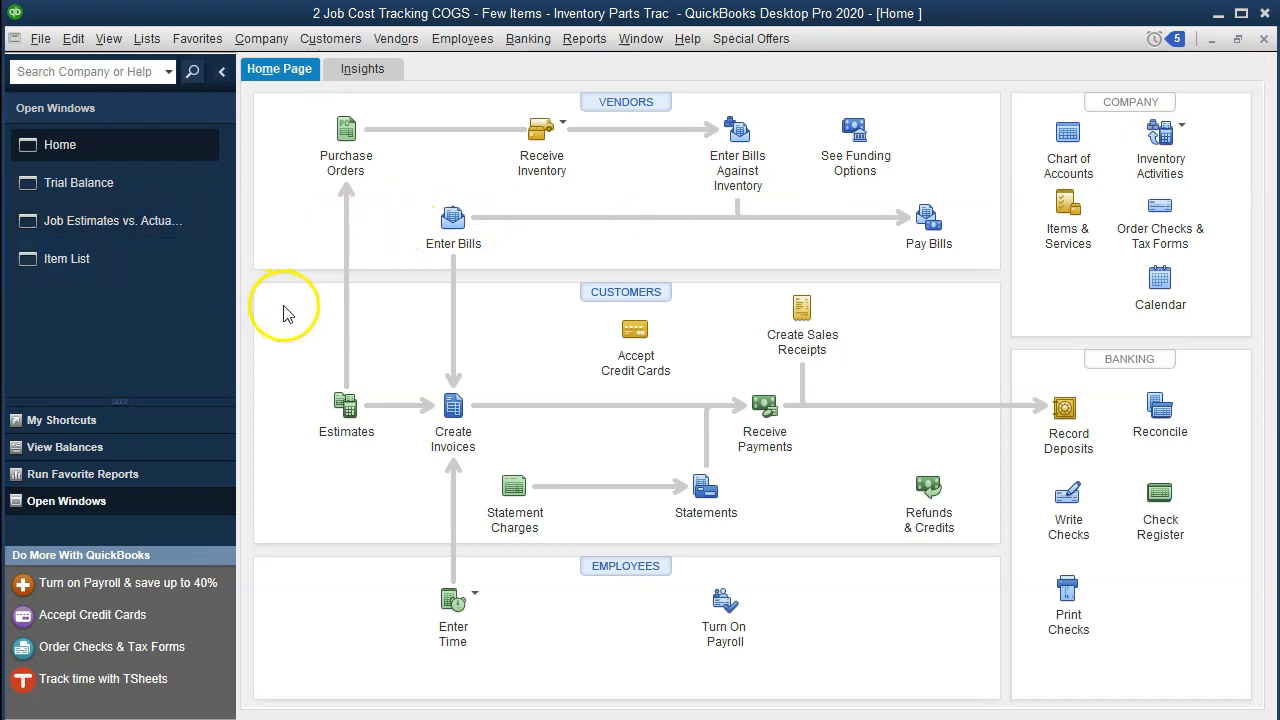
Switch to the Excel workbook and examine the work in process, finished goods and cost of goods sold rows of the trial balance.
{"action": "left_click", "coordinate": [699, 706]}
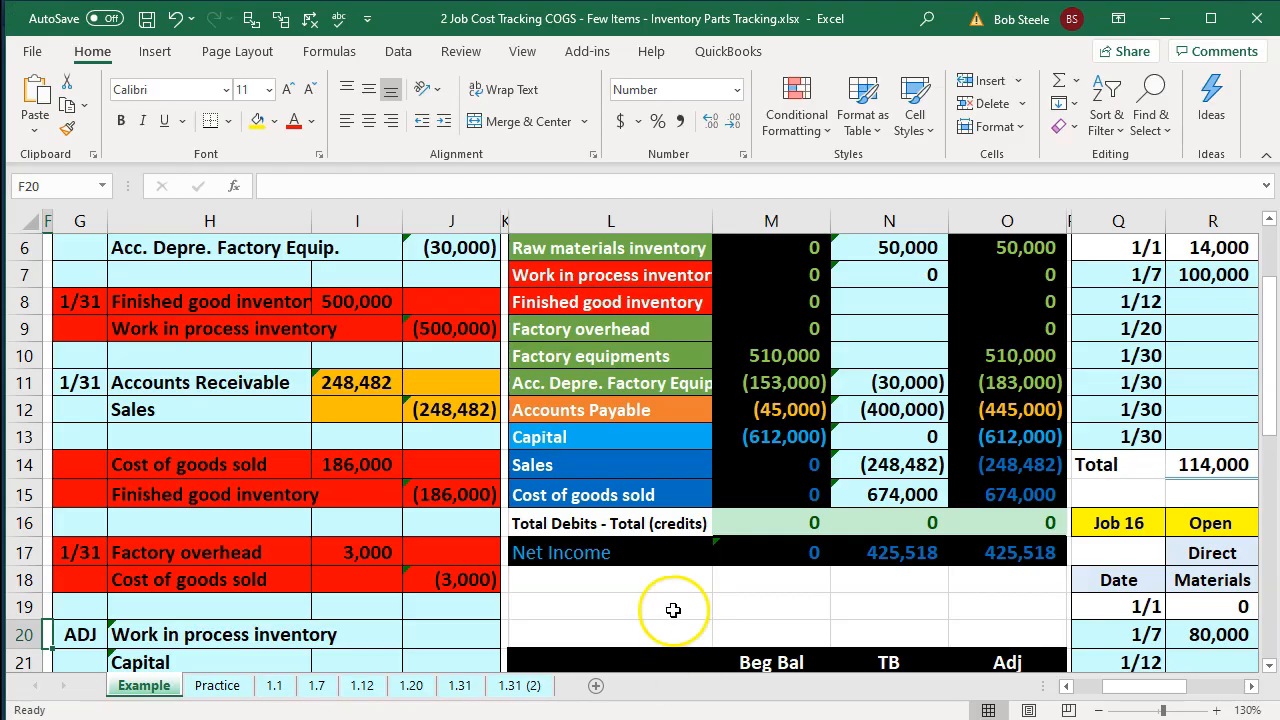
{"action": "left_click", "coordinate": [618, 285]}
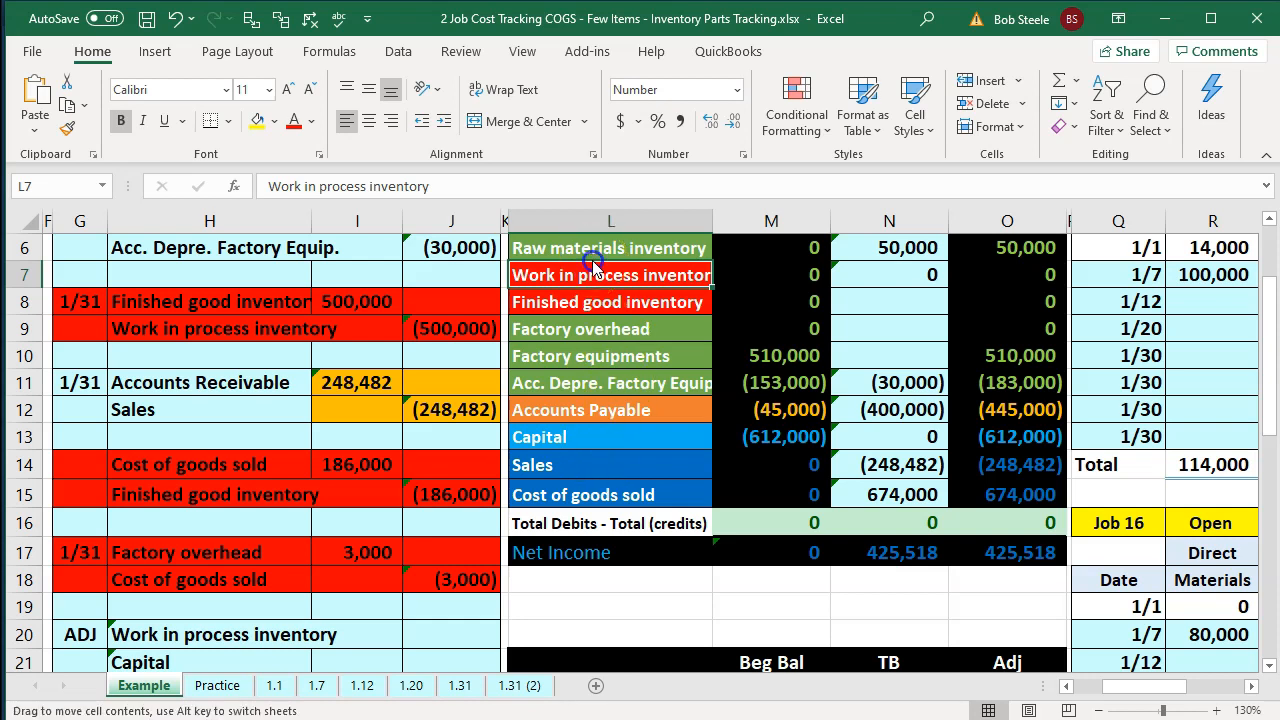
{"action": "left_click", "coordinate": [591, 296]}
{"action": "left_click", "coordinate": [595, 497]}
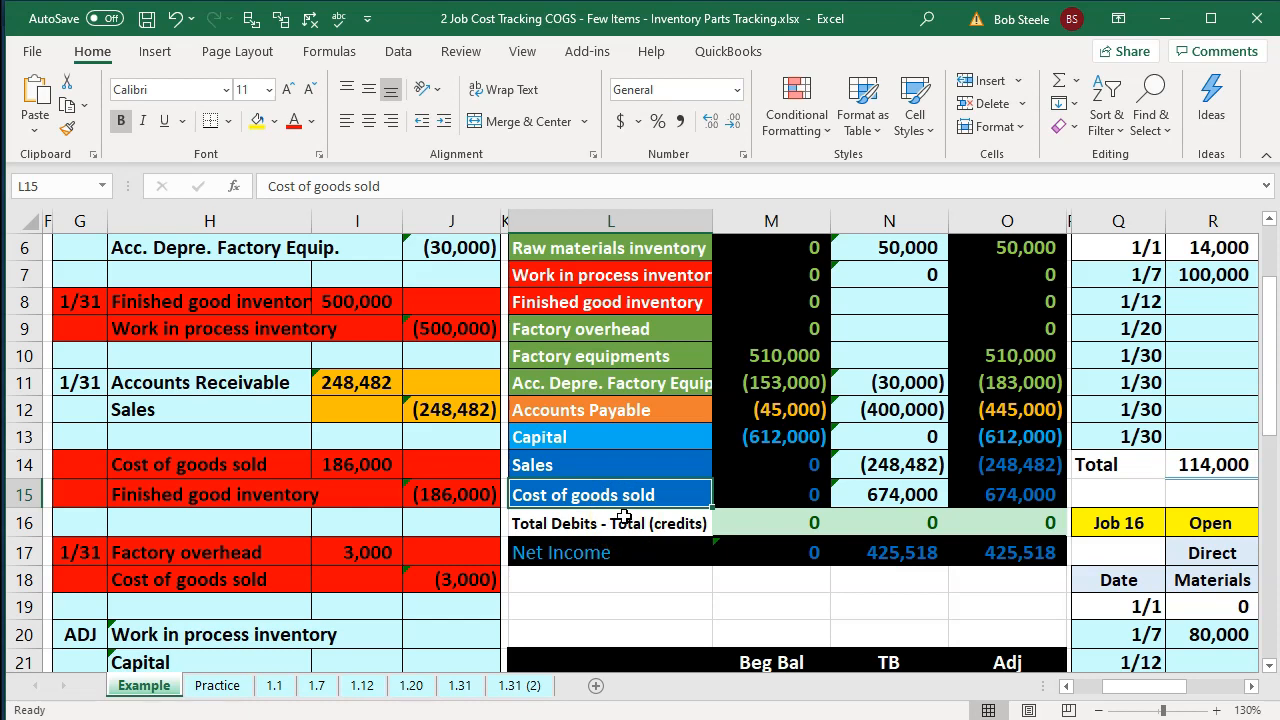
Return to QuickBooks and compare the Trial Balance's Cost of Goods Sold with the actual costs in the Job Estimates vs. Actuals Summary.
{"action": "left_click", "coordinate": [870, 719]}
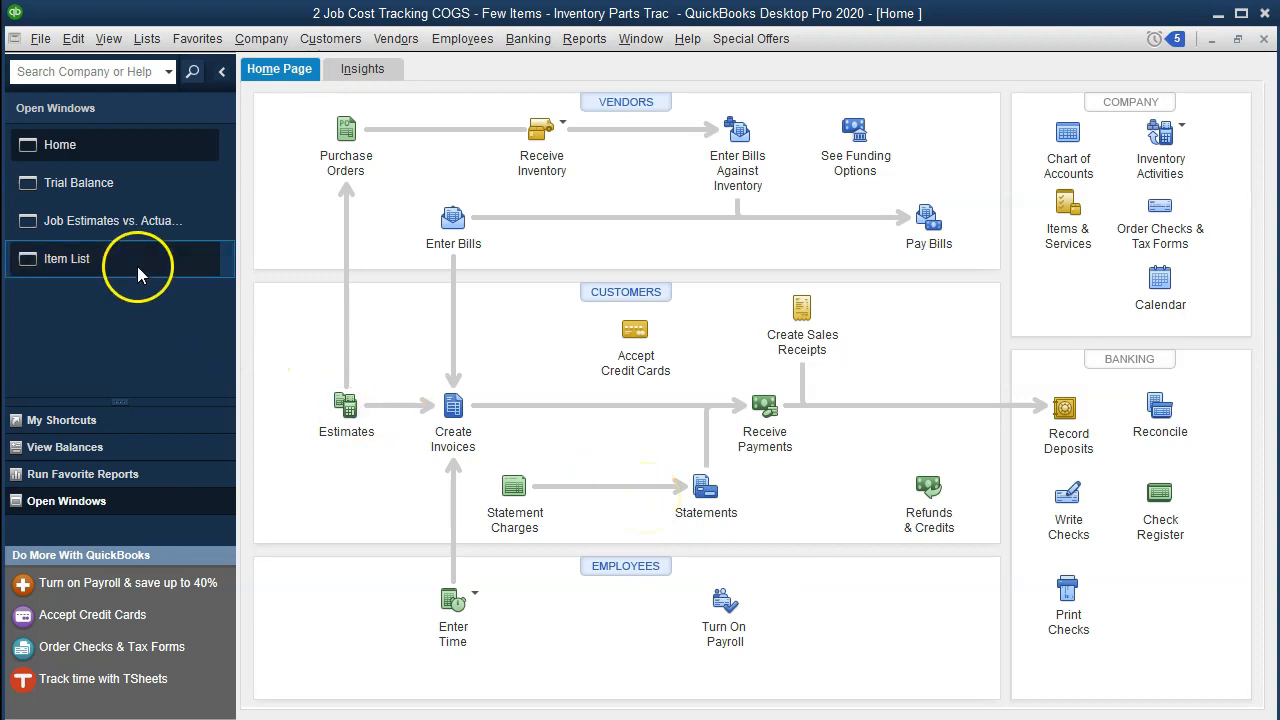
{"action": "left_click", "coordinate": [79, 198]}
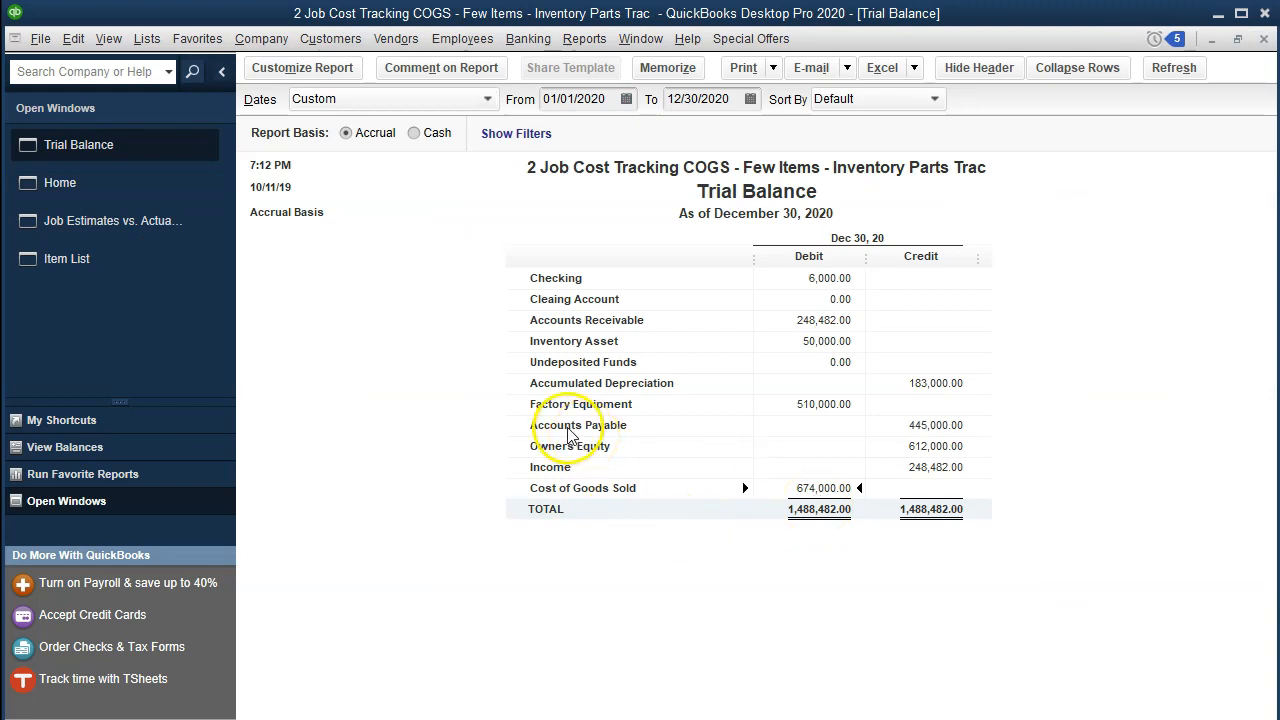
{"action": "left_click", "coordinate": [144, 231]}
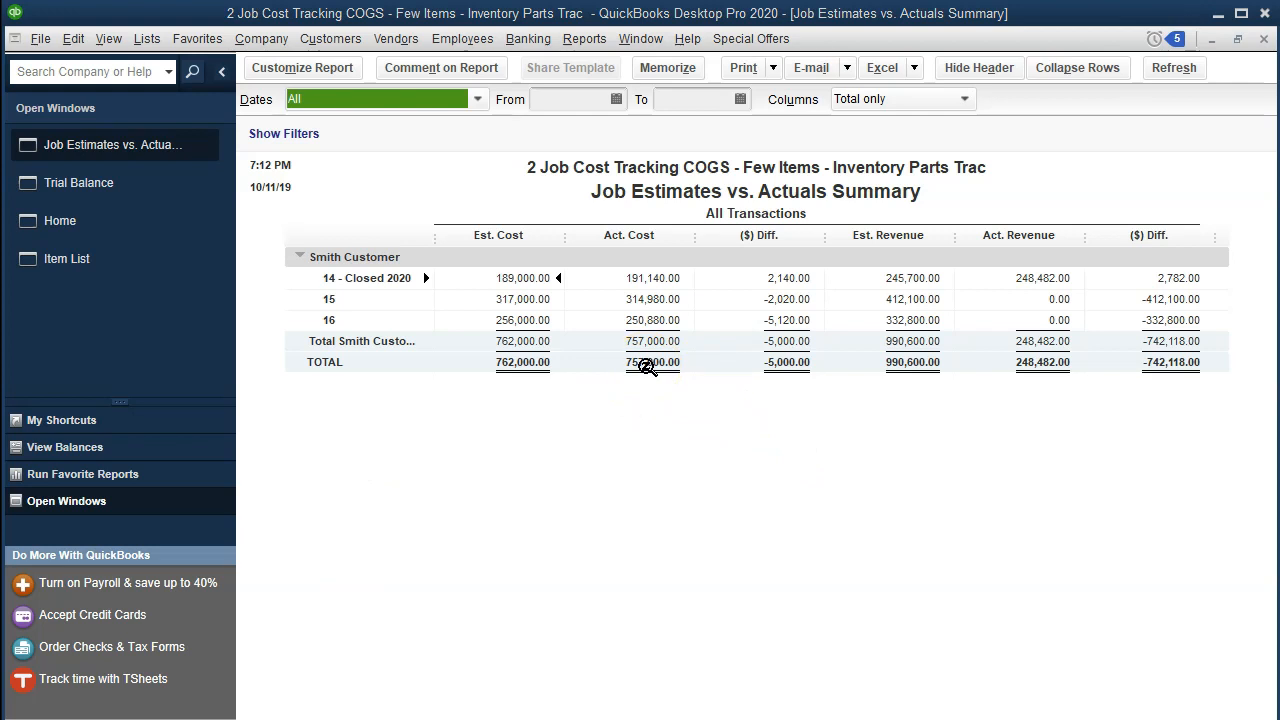
Set the Job Estimates vs. Actuals Summary date range from 01/01/2019 to 12/31/2019 to view the prior-year actual costs.
{"action": "left_click", "coordinate": [566, 156]}
{"action": "left_click", "coordinate": [562, 100]}
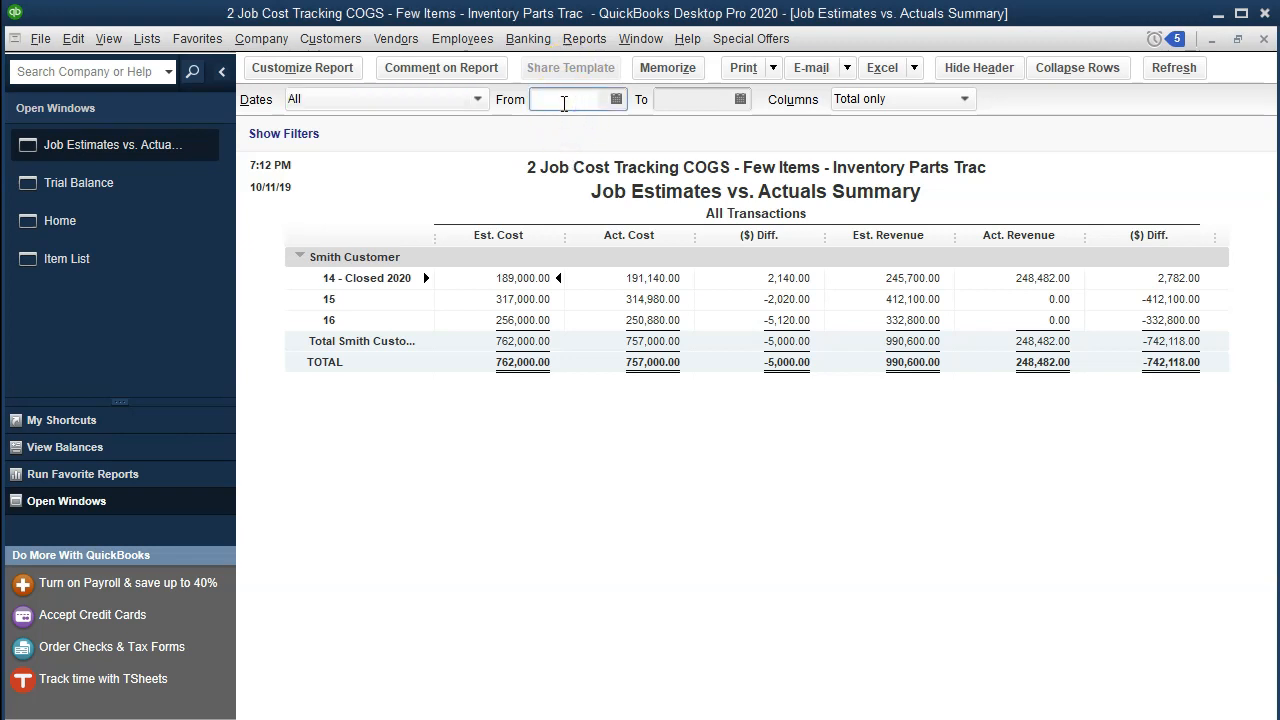
{"action": "type", "text": "010120"}
{"action": "key", "text": "Tab"}
{"action": "left_click", "coordinate": [566, 102]}
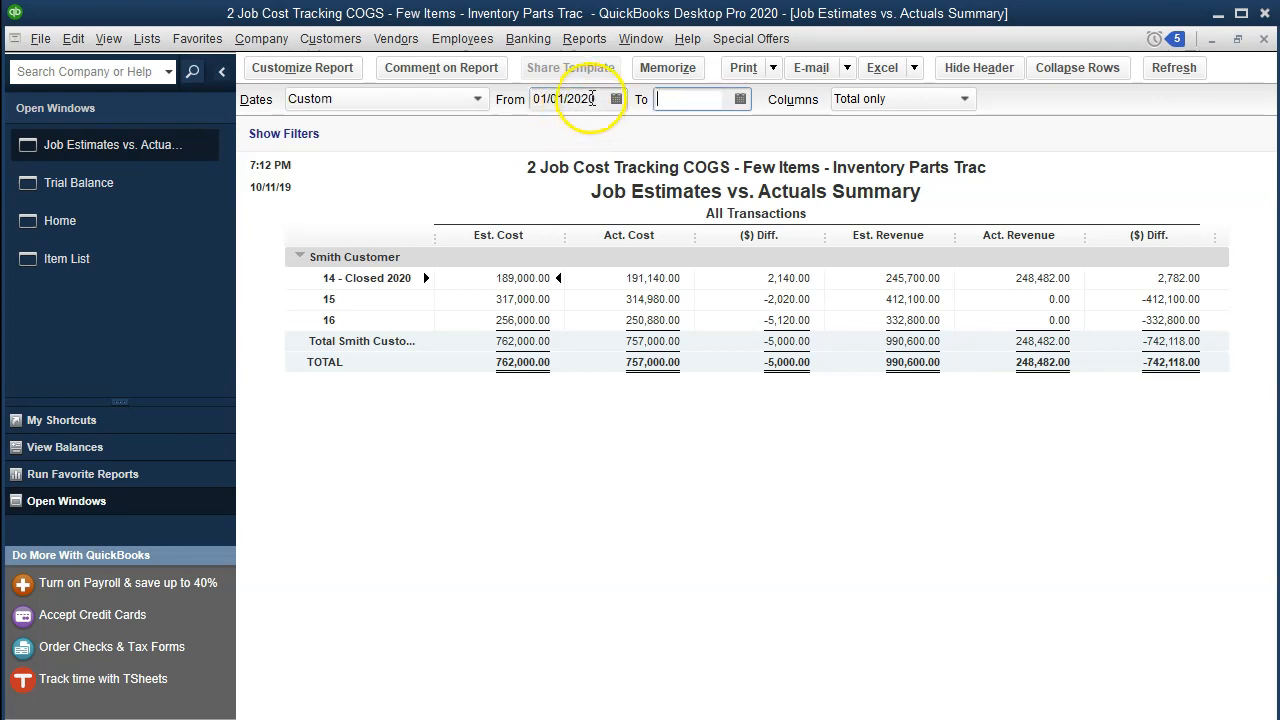
{"action": "key", "text": "BackSpace"}
{"action": "key", "text": "BackSpace"}
{"action": "type", "text": "19"}
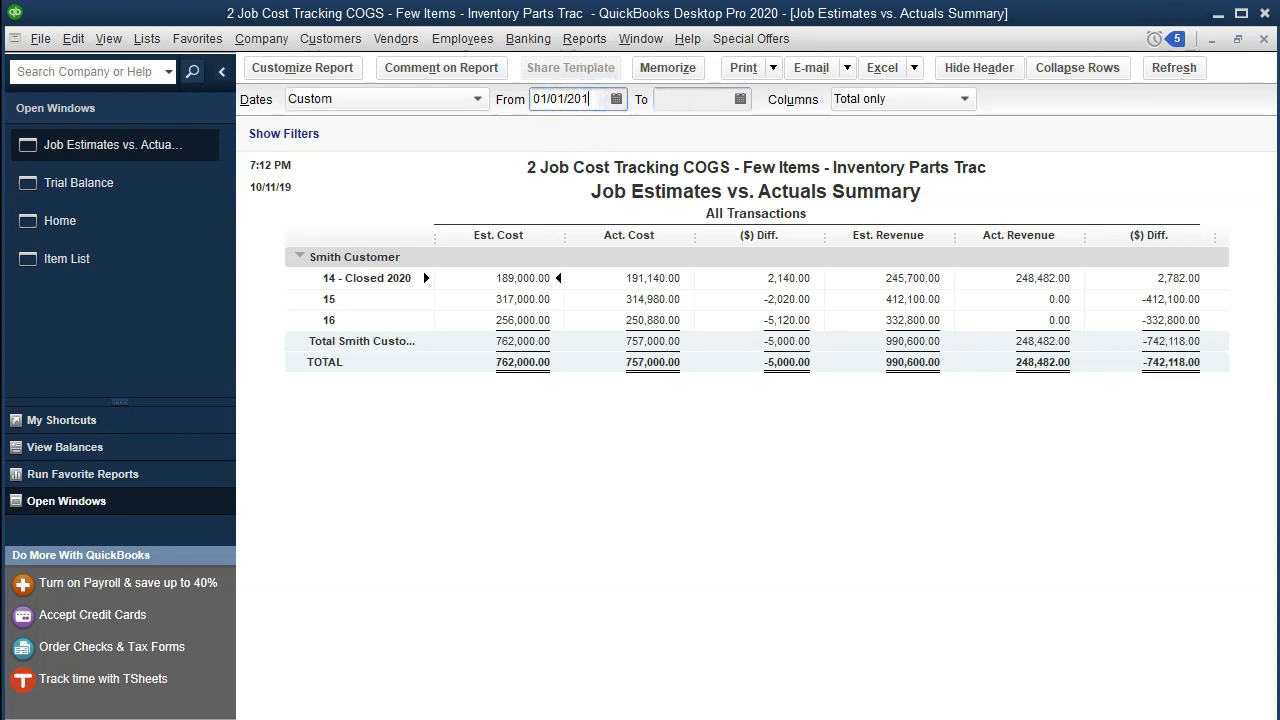
{"action": "key", "text": "Tab"}
{"action": "type", "text": "1231"}
{"action": "key", "text": "Tab"}
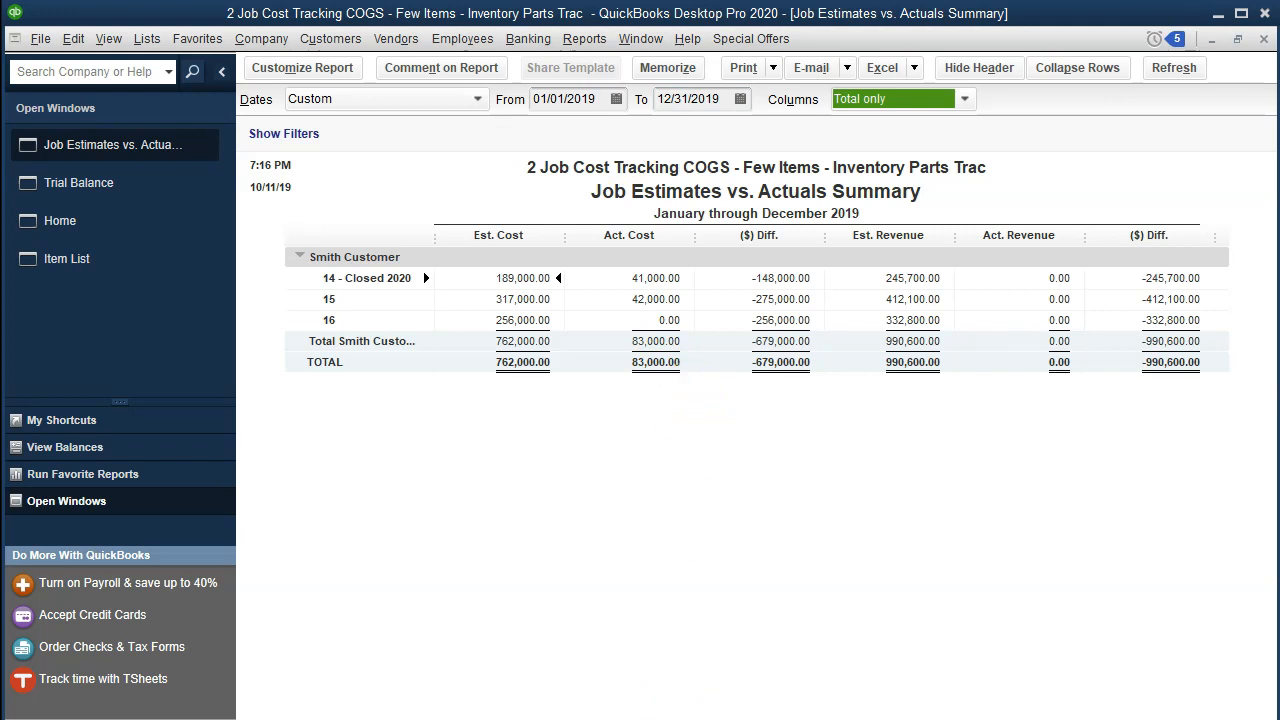
Switch to the Excel job cost workbook and examine the Total Open Jobs formula in the cost of goods sold reconciliation.
{"action": "left_click", "coordinate": [698, 710]}
{"action": "left_click", "coordinate": [1018, 599]}
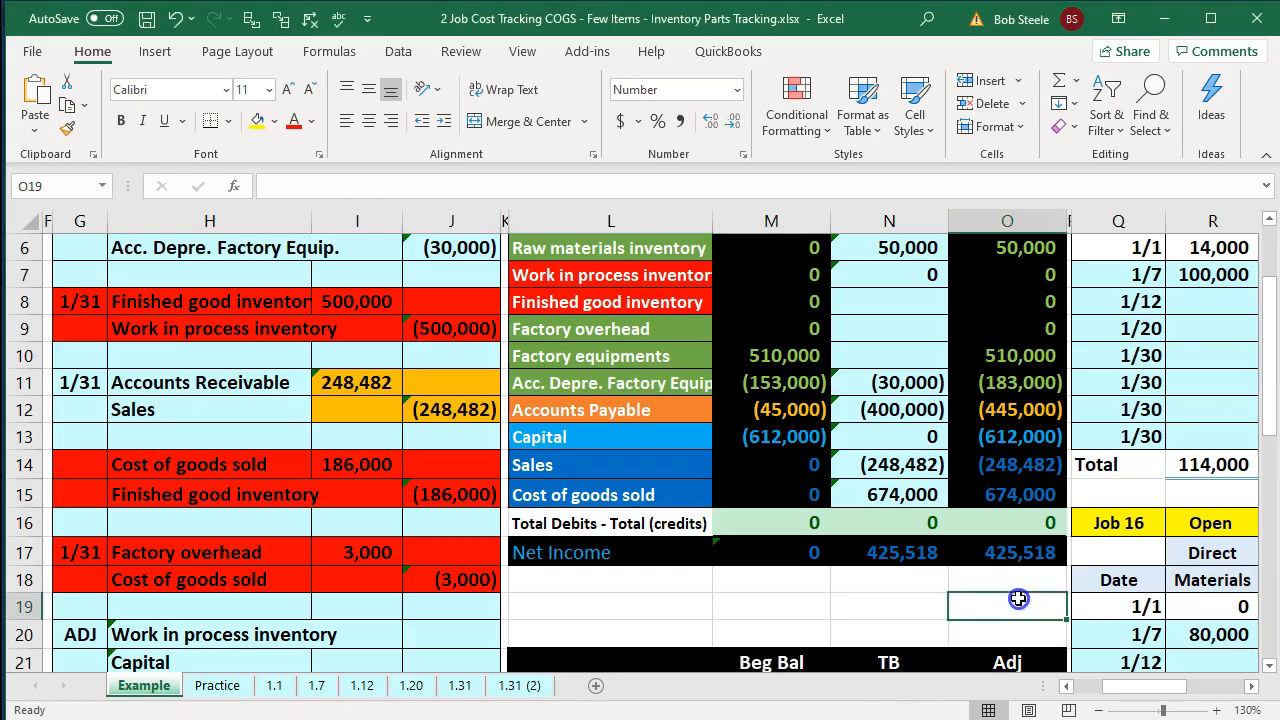
{"action": "key", "text": "Right"}
{"action": "key", "text": "Right"}
{"action": "key", "text": "Right"}
{"action": "key", "text": "Right"}
{"action": "key", "text": "Right"}
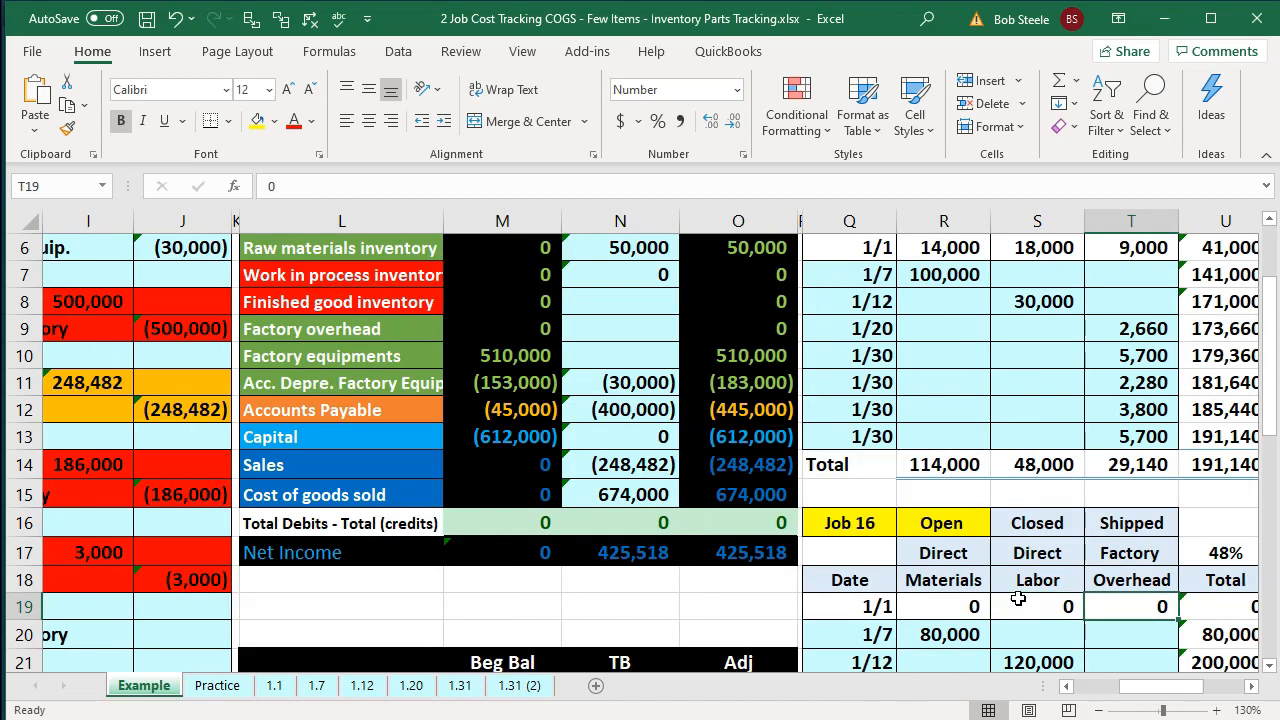
{"action": "left_click", "coordinate": [775, 490]}
{"action": "key", "text": "Right"}
{"action": "key", "text": "Right"}
{"action": "key", "text": "Right"}
{"action": "key", "text": "Right"}
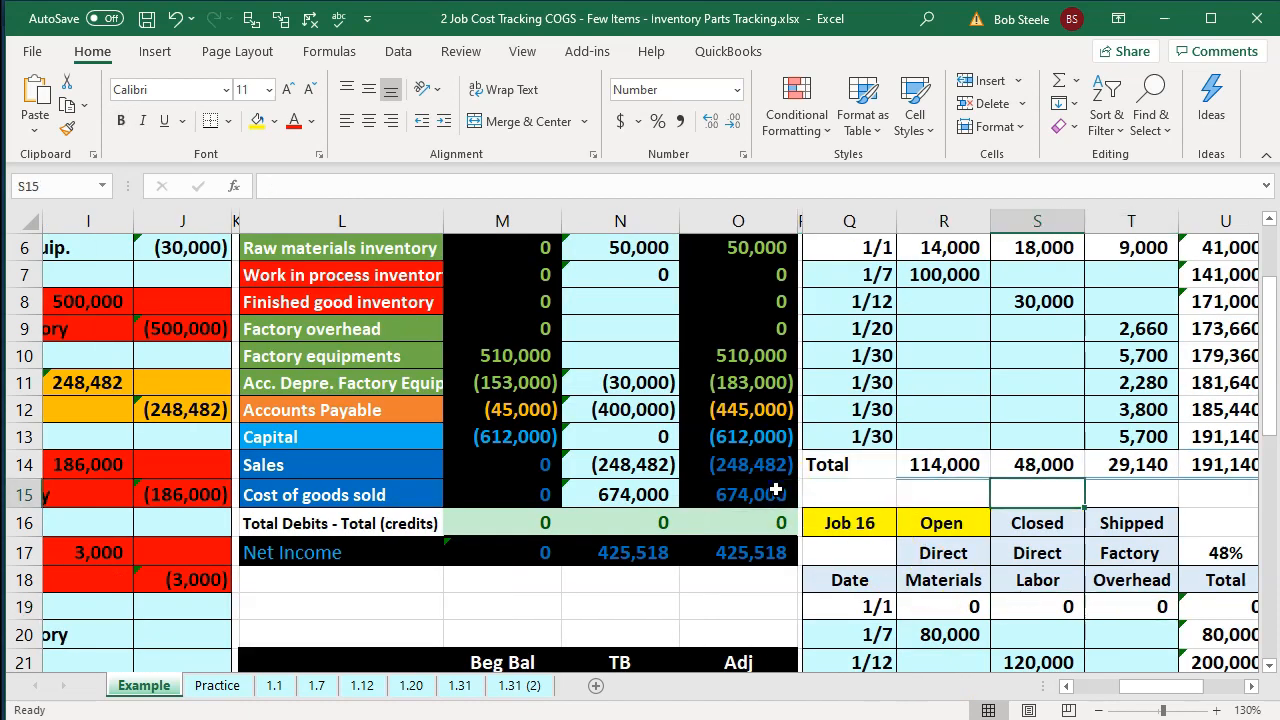
{"action": "key", "text": "Right"}
{"action": "key", "text": "Right"}
{"action": "key", "text": "Right"}
{"action": "key", "text": "Right"}
{"action": "key", "text": "Right"}
{"action": "key", "text": "Right"}
{"action": "key", "text": "Right"}
{"action": "key", "text": "Right"}
{"action": "key", "text": "Right"}
{"action": "key", "text": "Right"}
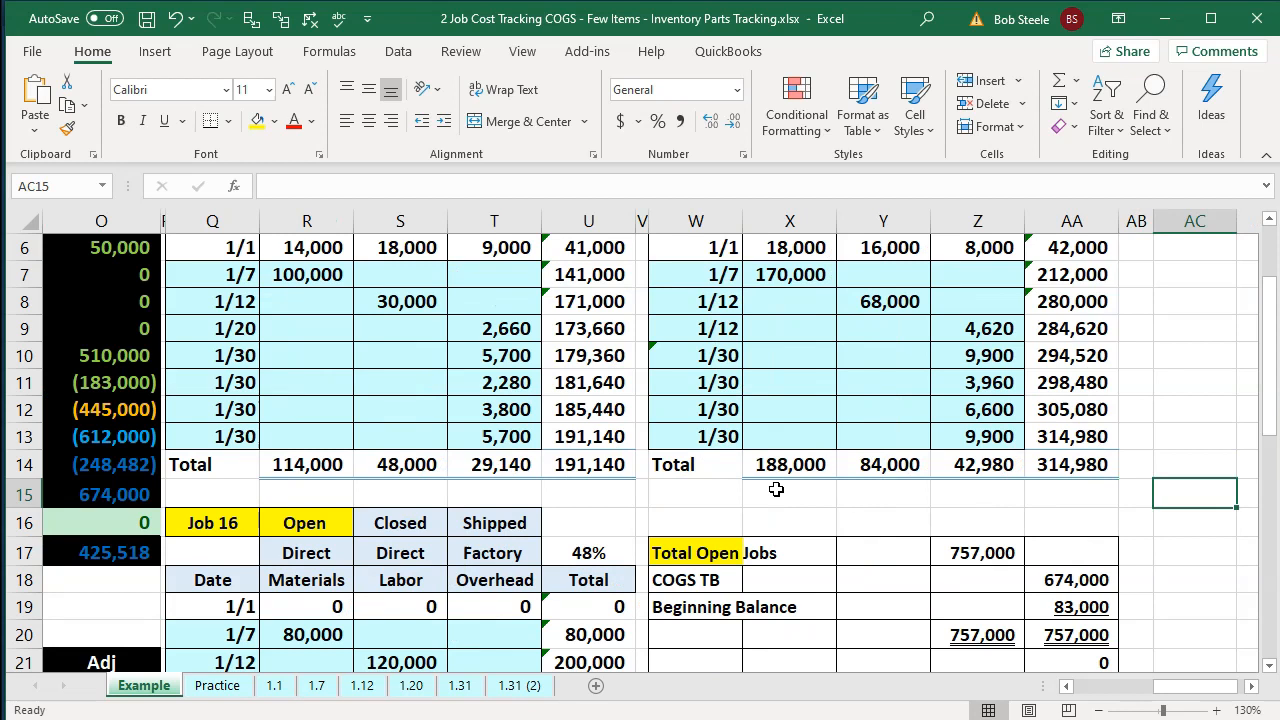
{"action": "scroll", "coordinate": [775, 490], "scroll_direction": "down", "scroll_amount": 2}
{"action": "left_click", "coordinate": [987, 391]}
{"action": "double_click", "coordinate": [987, 391]}
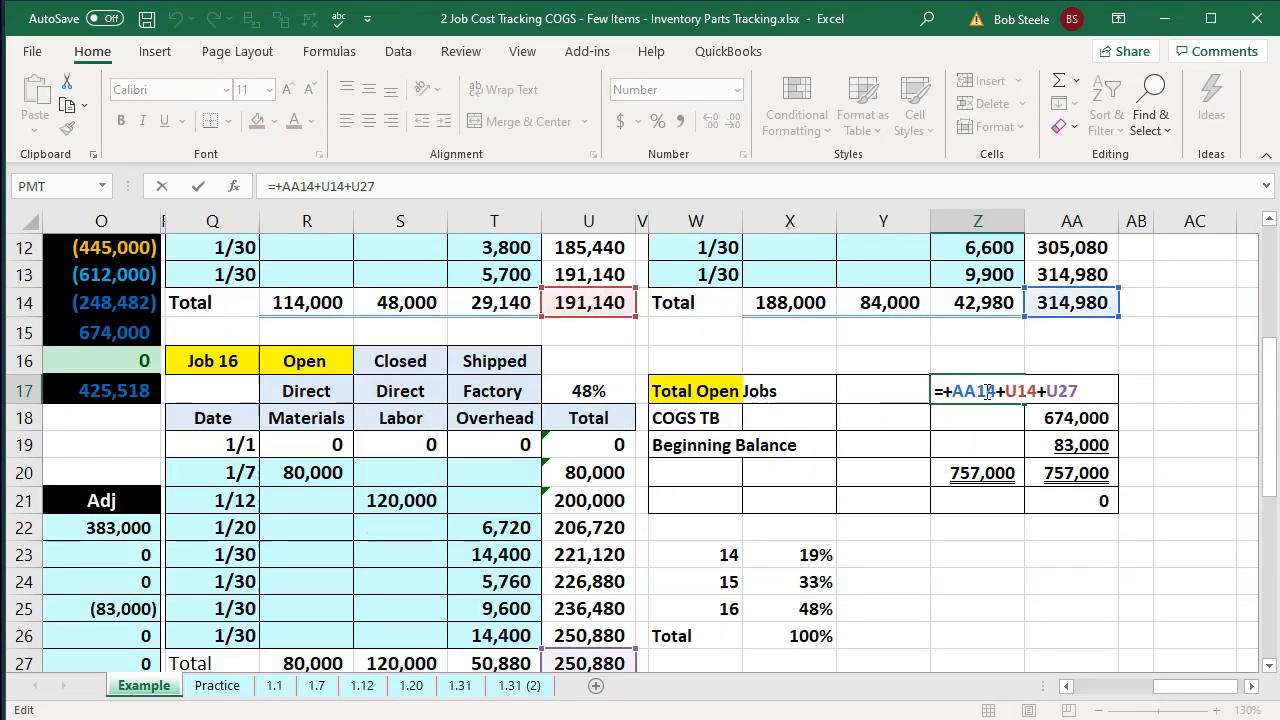
{"action": "key", "text": "Return"}
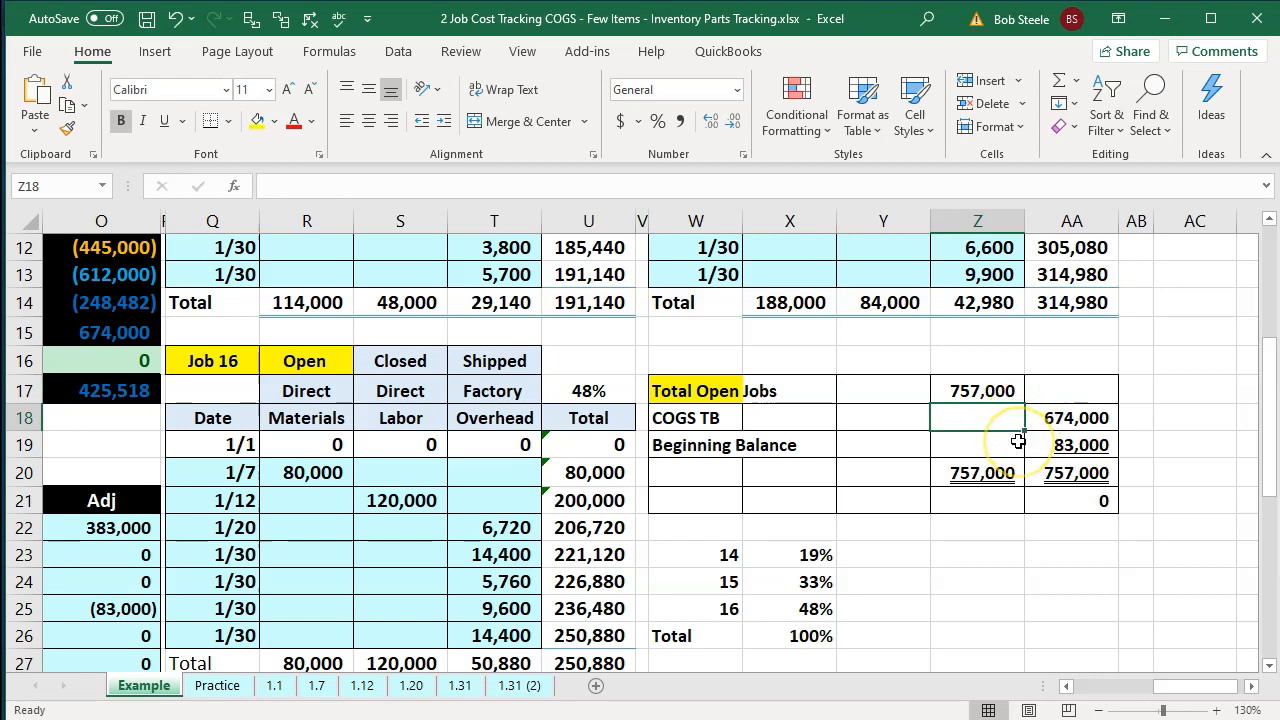
Examine the reconciliation's Beginning Balance formula and the Job 14 and Job 15 opening totals it references.
{"action": "double_click", "coordinate": [1075, 445]}
{"action": "scroll", "coordinate": [1065, 467], "scroll_direction": "up", "scroll_amount": 3}
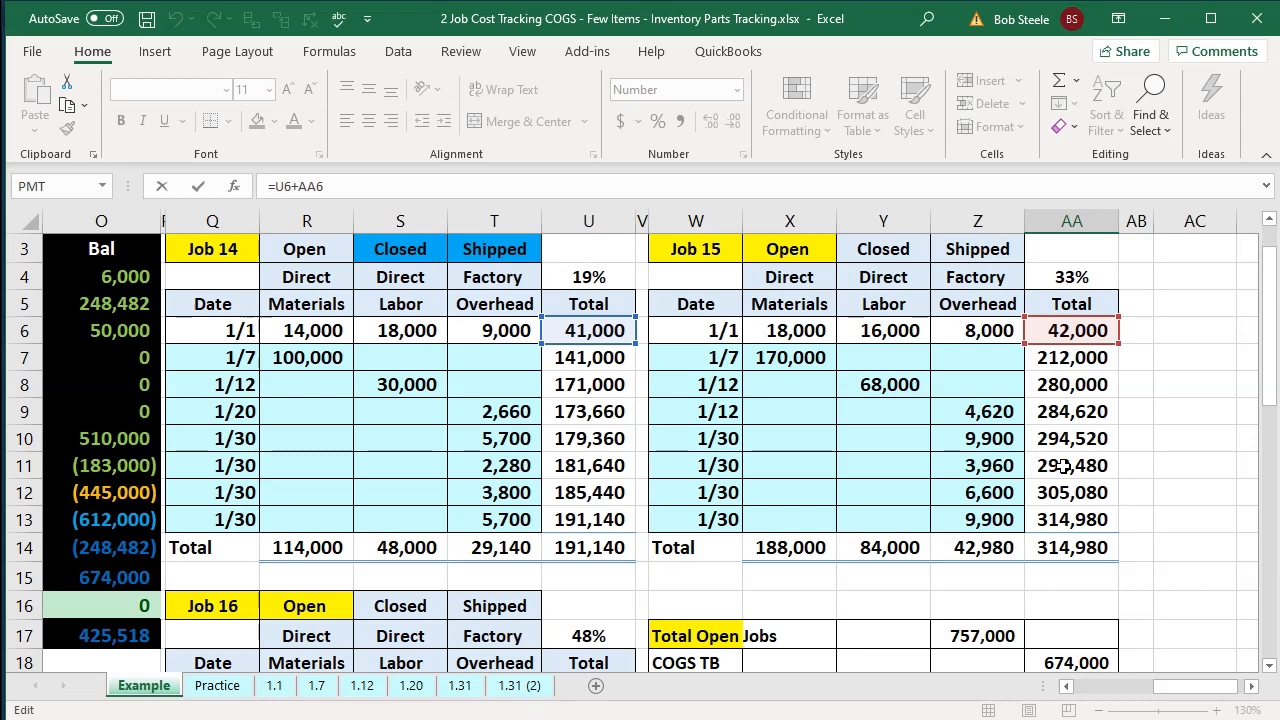
{"action": "key", "text": "Return"}
Go back to the worksheet's trial balance and examine the ending balances of cost of goods sold, sales and capital.
{"action": "key", "text": "Left"}
{"action": "key", "text": "Left"}
{"action": "key", "text": "Left"}
{"action": "key", "text": "Left"}
{"action": "key", "text": "Left"}
{"action": "key", "text": "Left"}
{"action": "key", "text": "Left"}
{"action": "key", "text": "Left"}
{"action": "key", "text": "Left"}
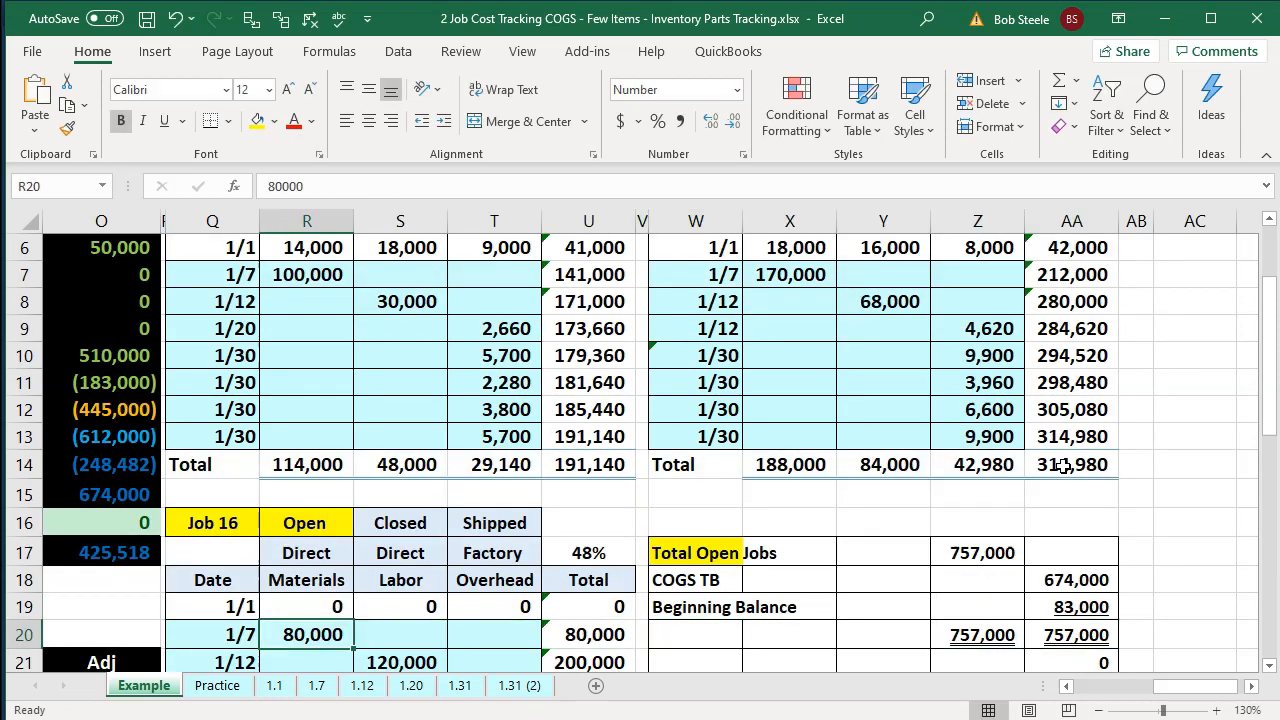
{"action": "key", "text": "Left"}
{"action": "key", "text": "Left"}
{"action": "key", "text": "Left"}
{"action": "key", "text": "Left"}
{"action": "key", "text": "Left"}
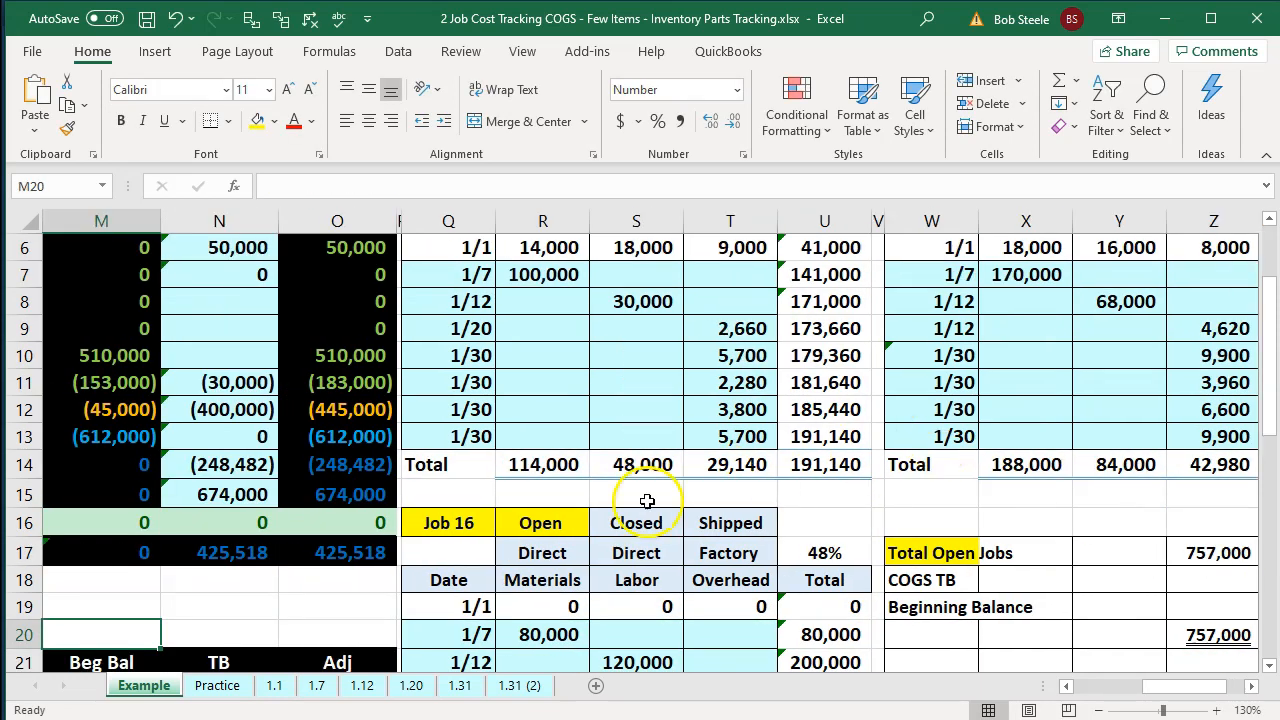
{"action": "left_click", "coordinate": [350, 489]}
{"action": "left_click", "coordinate": [352, 472]}
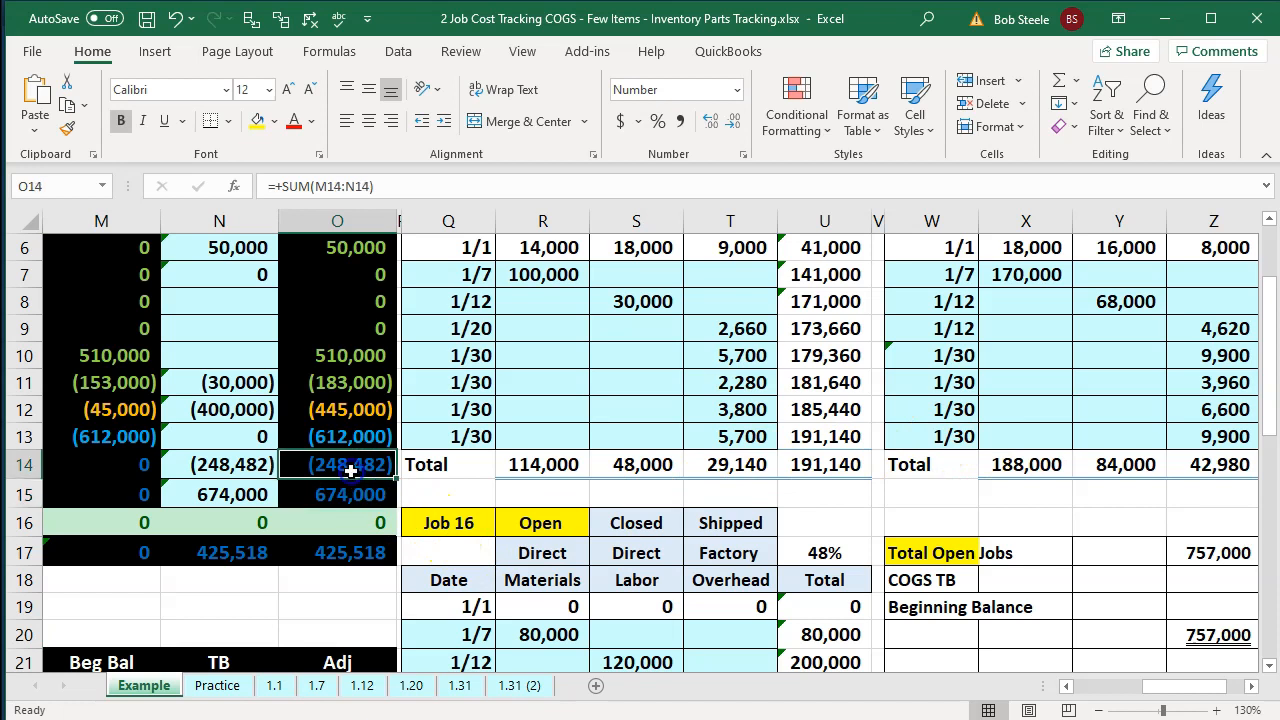
{"action": "left_click", "coordinate": [346, 438]}
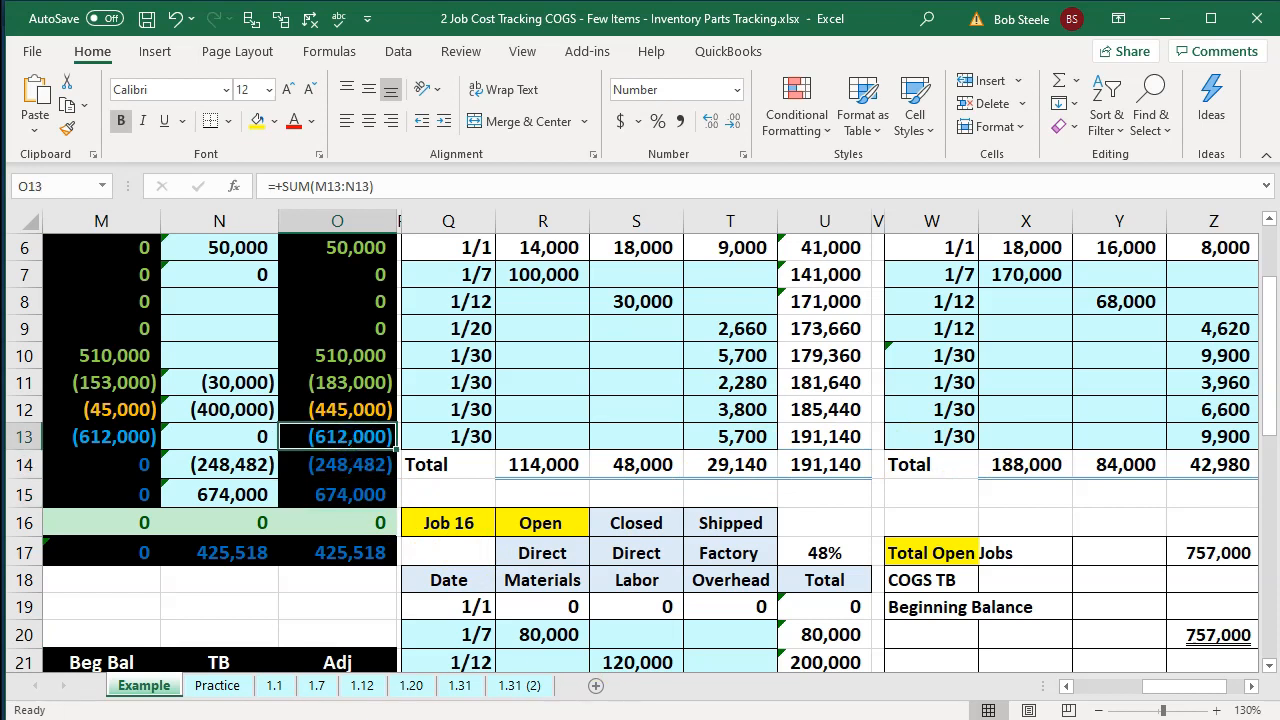
Return to QuickBooks and set the Job Estimates vs. Actuals Summary date range from 01/01/2020 to 12/31/2020.
{"action": "key", "text": "alt+Tab"}
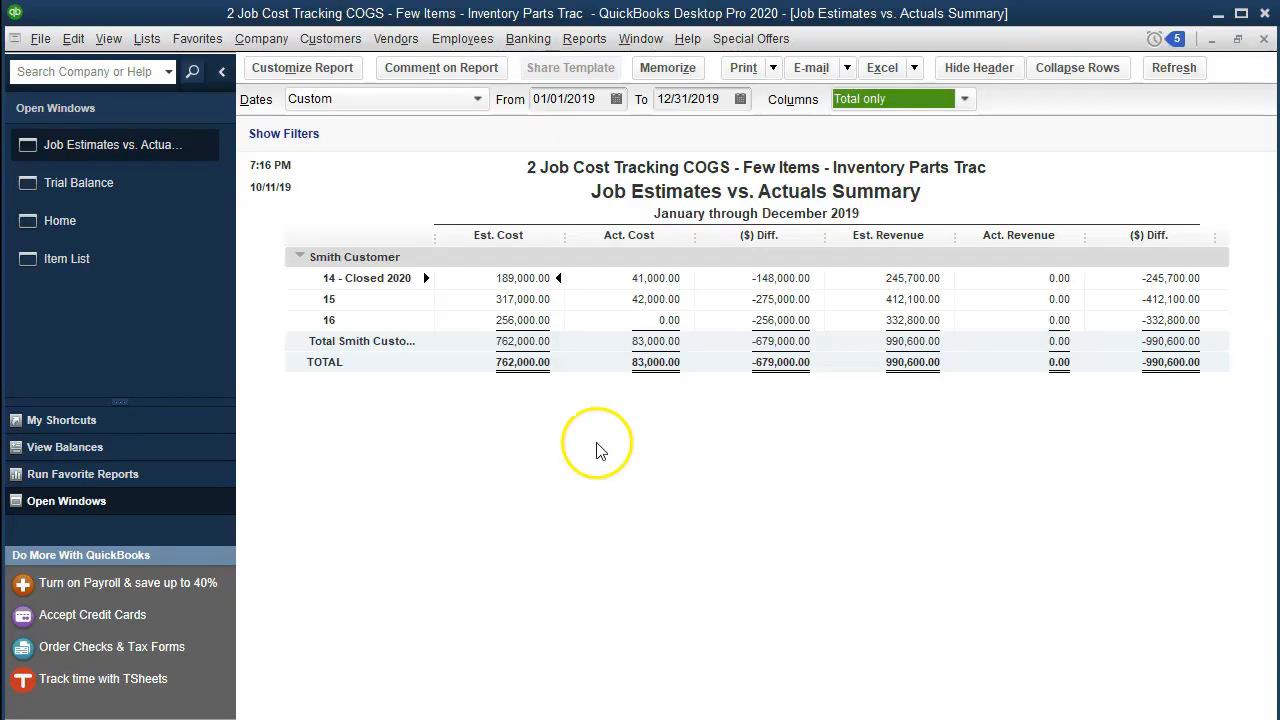
{"action": "left_click", "coordinate": [556, 98]}
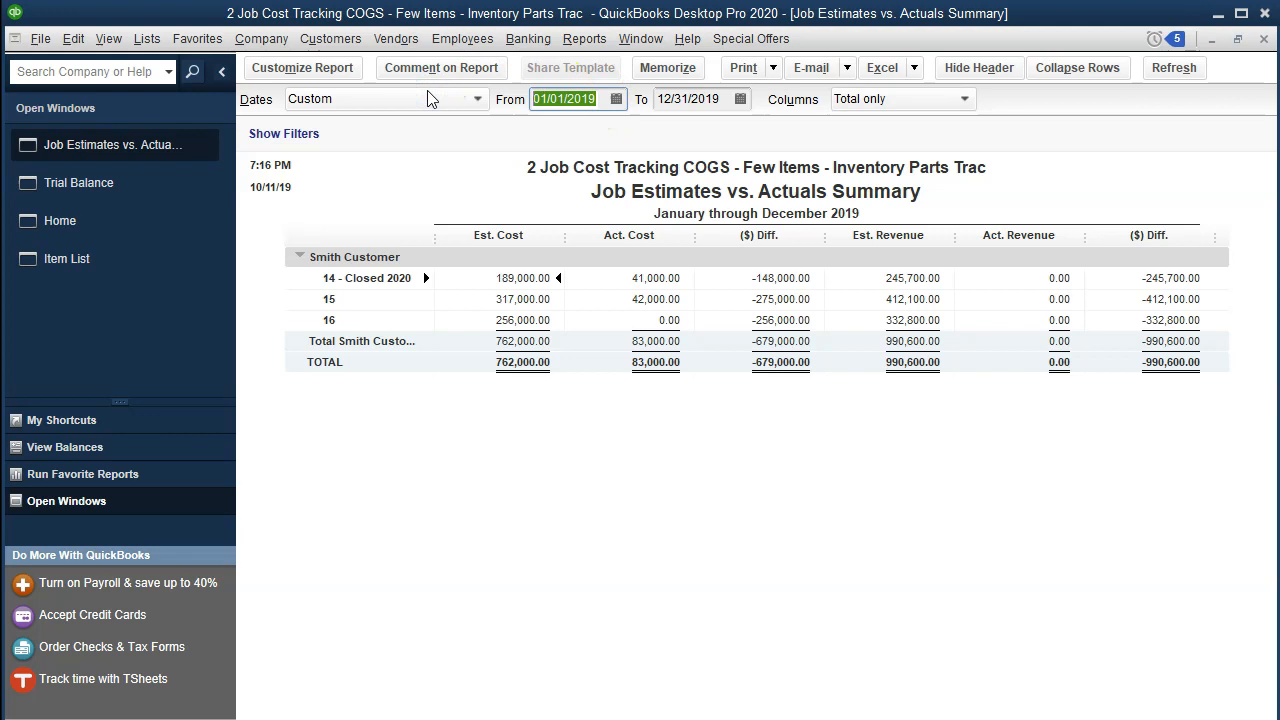
{"action": "type", "text": "01/01/2020"}
{"action": "key", "text": "Tab"}
{"action": "type", "text": "12/31/2020"}
{"action": "key", "text": "Tab"}
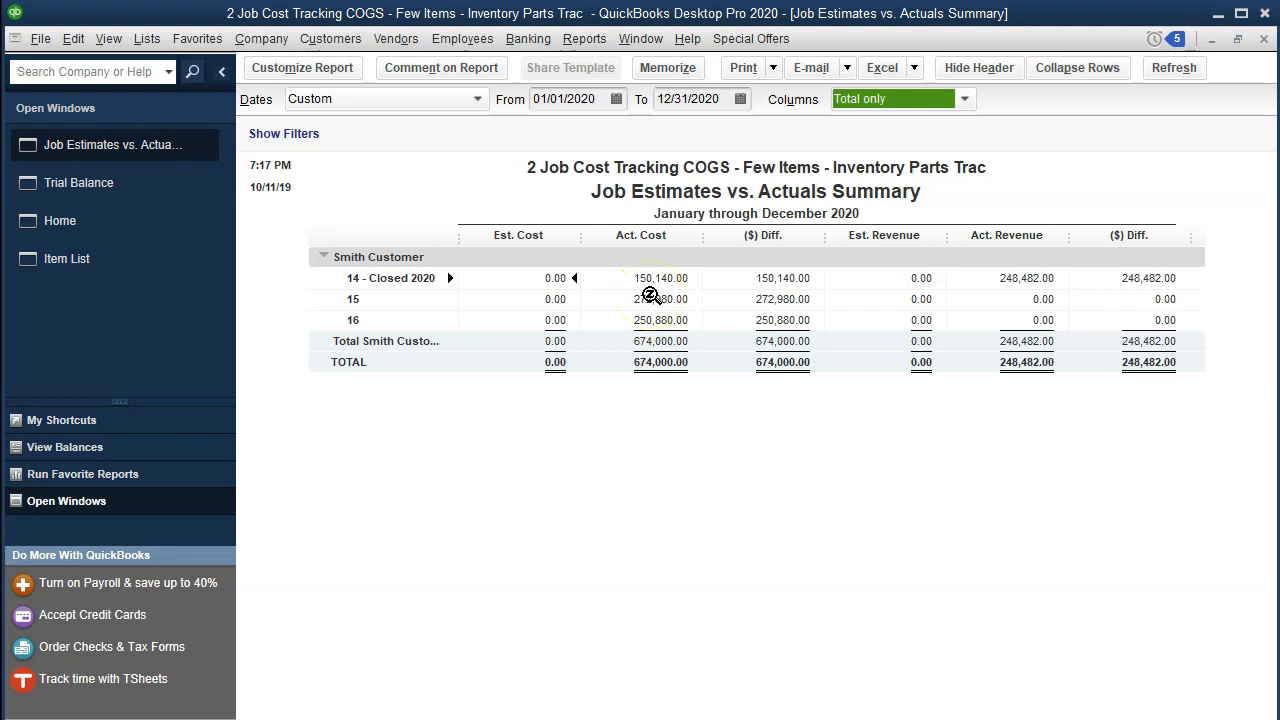
Compare the 2020 actual job costs and their total with Cost of Goods Sold on the Trial Balance.
{"action": "left_click", "coordinate": [636, 283]}
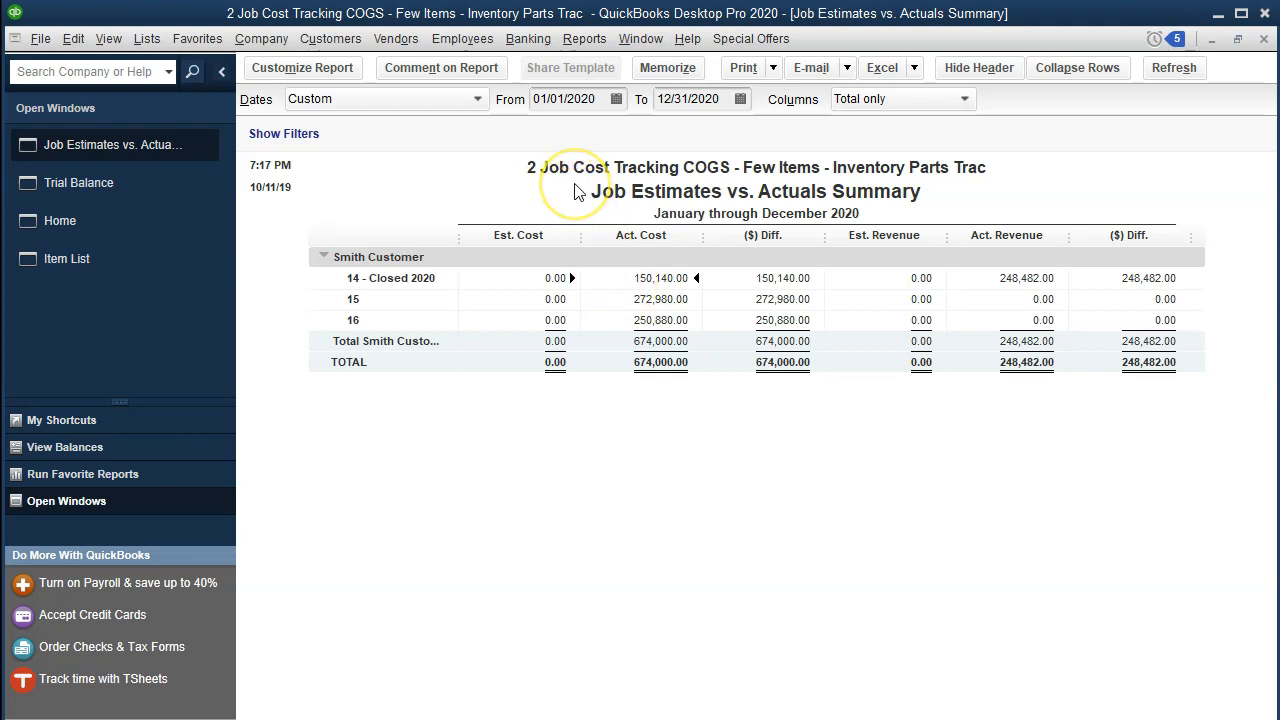
{"action": "left_click", "coordinate": [645, 362]}
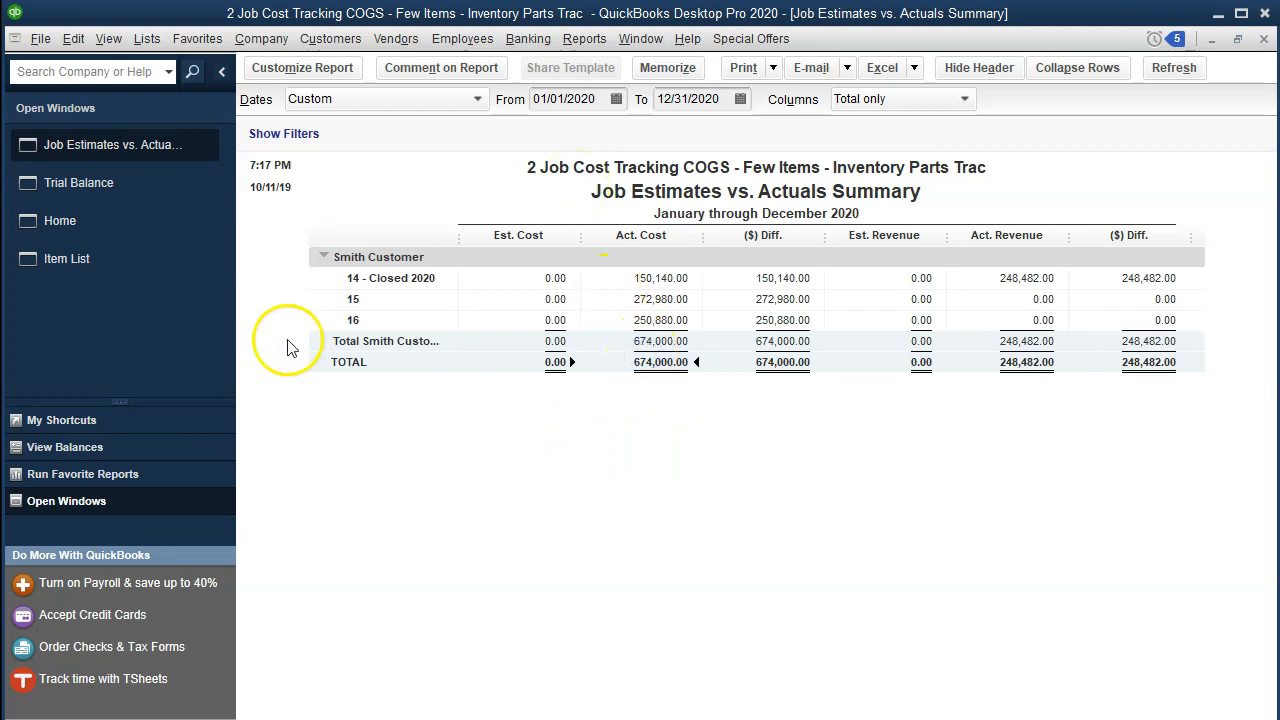
{"action": "left_click", "coordinate": [122, 192]}
{"action": "left_click", "coordinate": [812, 488]}
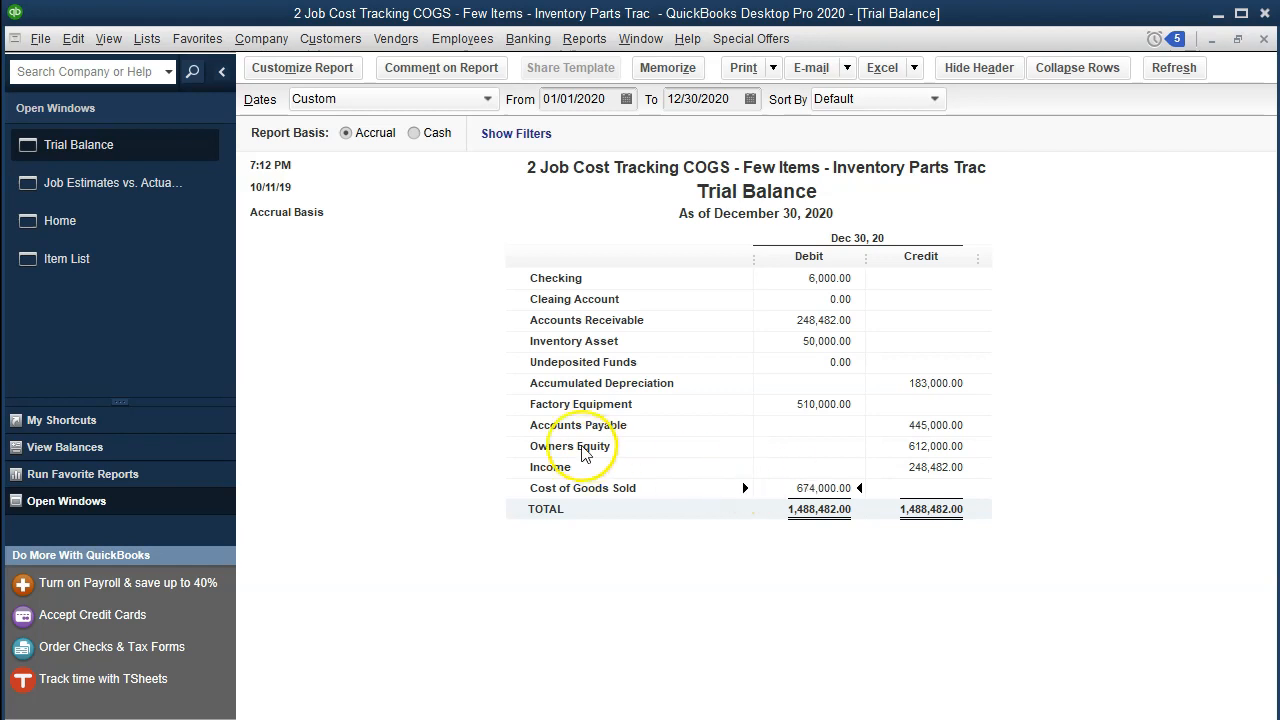
{"action": "left_click", "coordinate": [119, 196]}
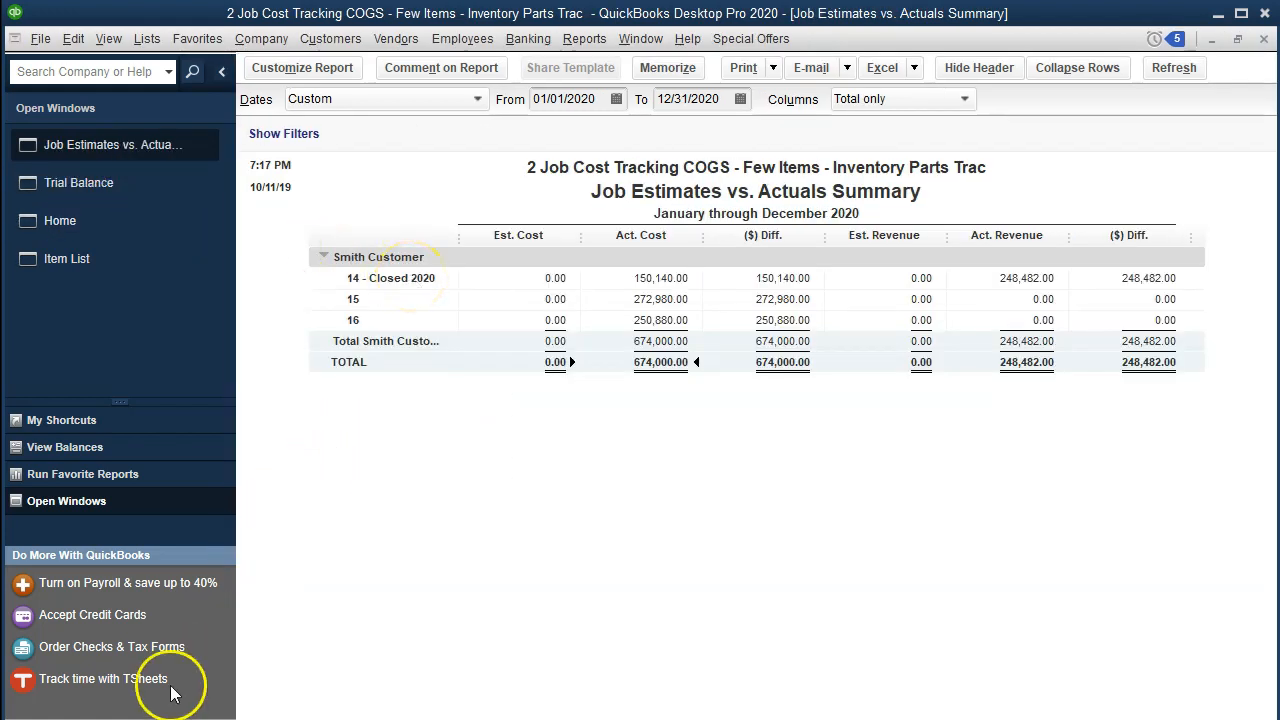
{"action": "left_click", "coordinate": [406, 408]}
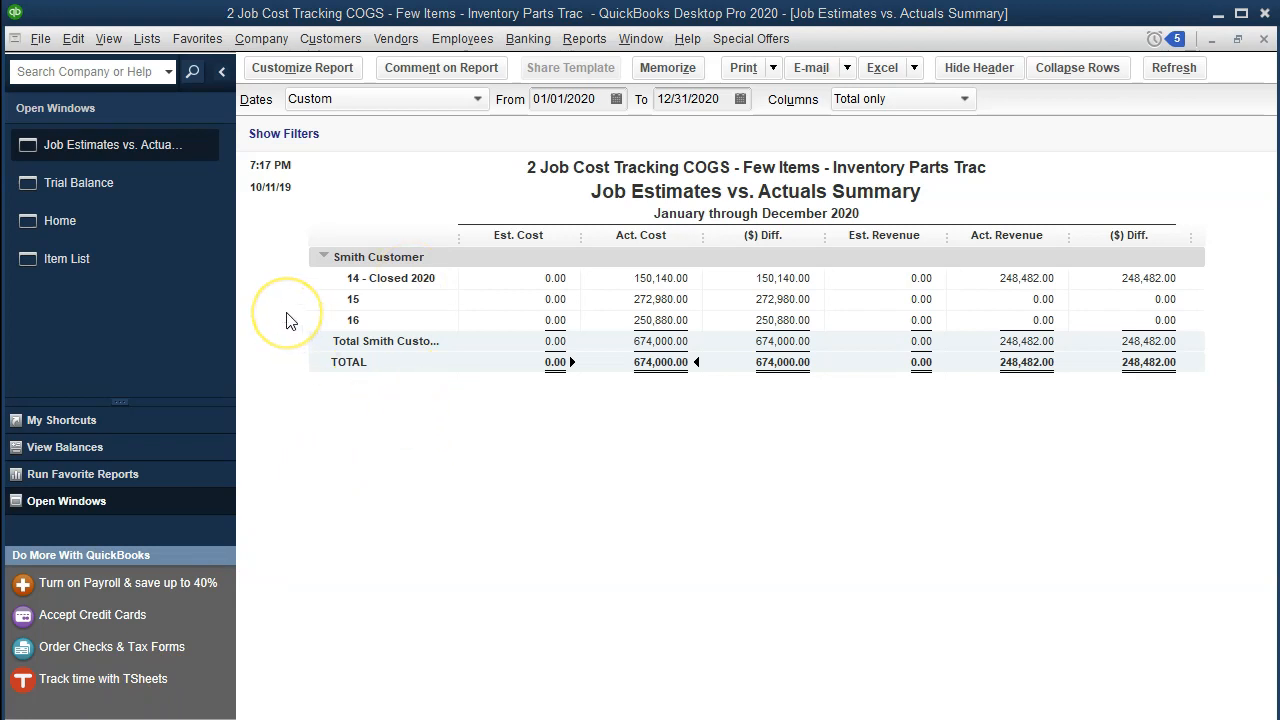
Check Inventory Asset on the Trial Balance against an Inventory Valuation Summary run as of 12/31/2020.
{"action": "left_click", "coordinate": [151, 187]}
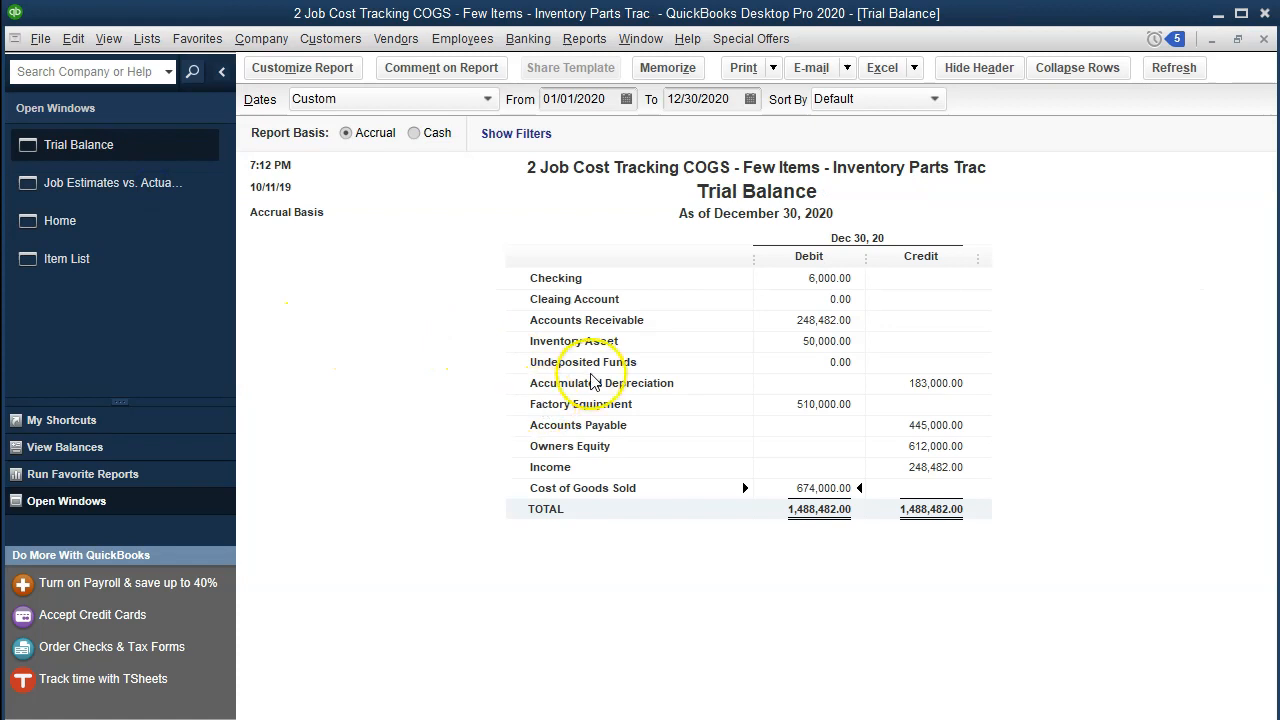
{"action": "left_click", "coordinate": [795, 343]}
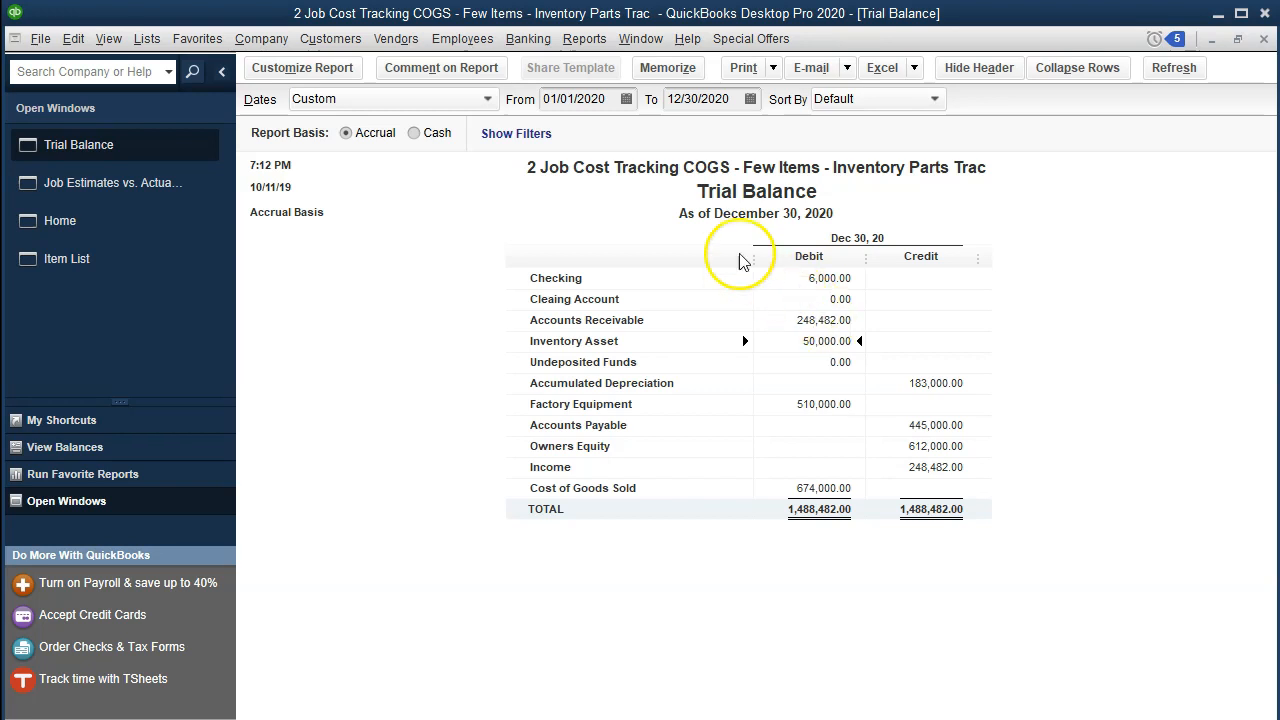
{"action": "left_click", "coordinate": [599, 44]}
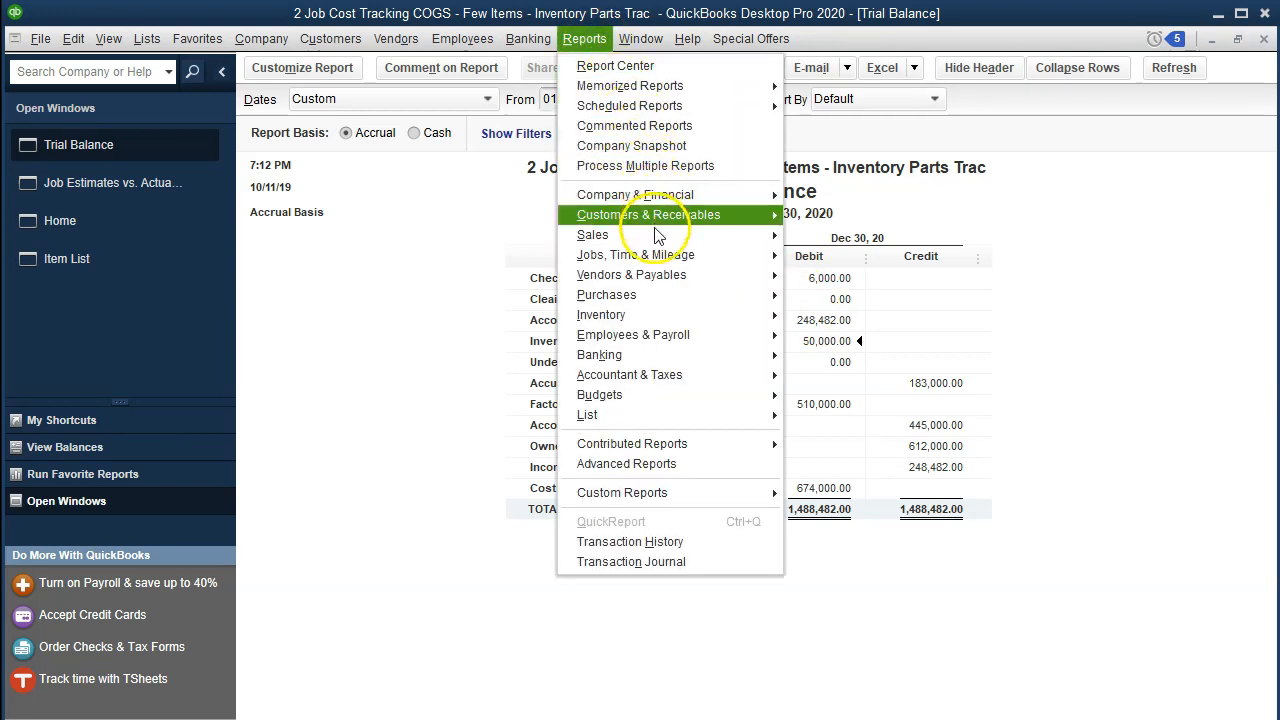
{"action": "mouse_move", "coordinate": [661, 314]}
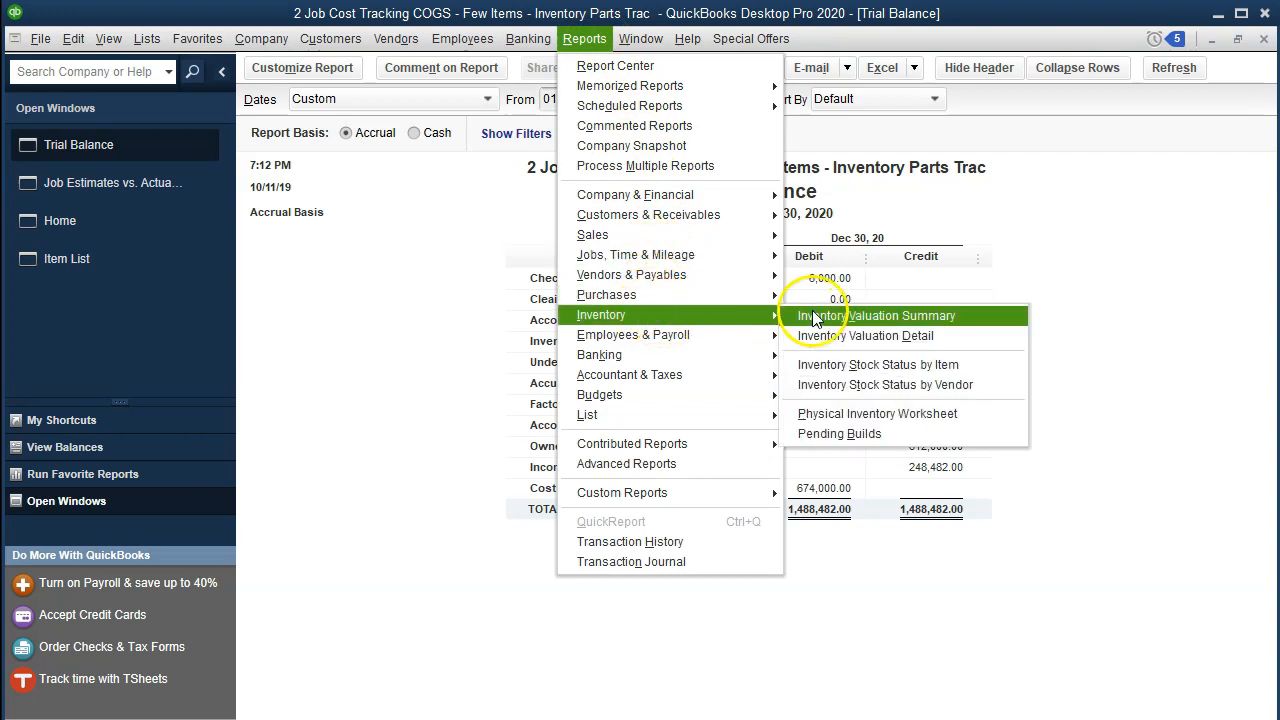
{"action": "left_click", "coordinate": [885, 318]}
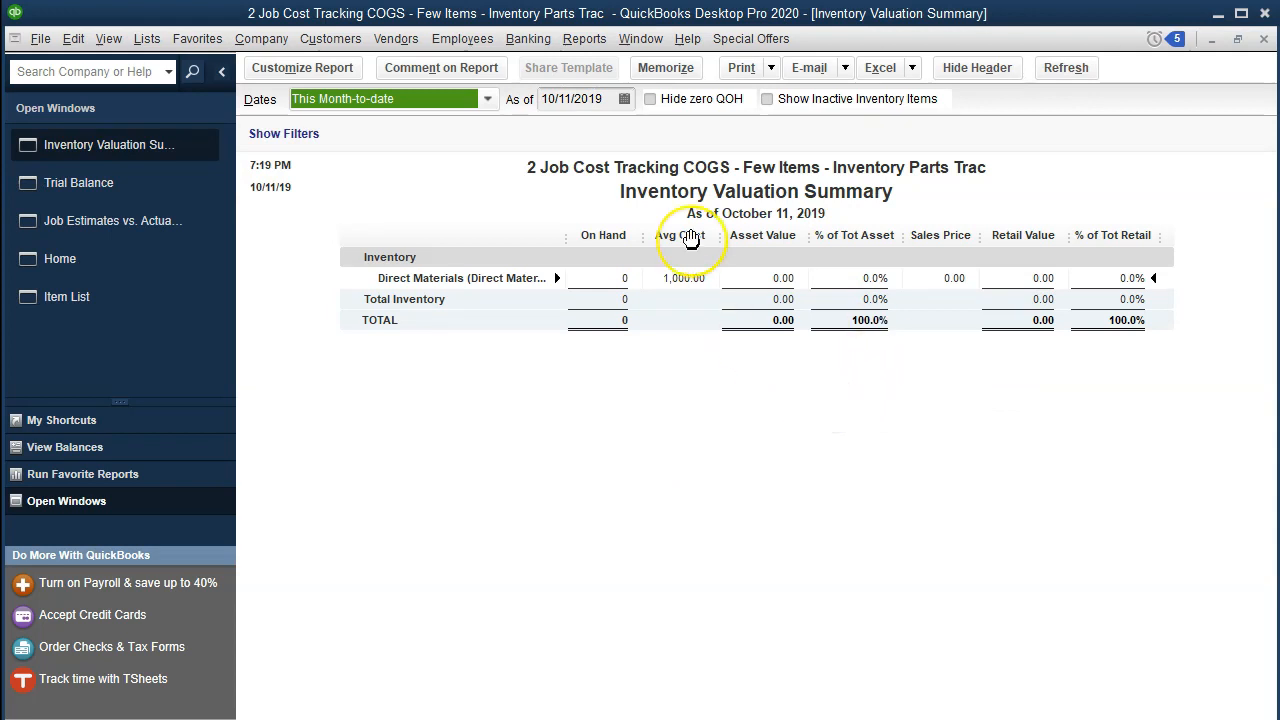
{"action": "key", "text": "Tab"}
{"action": "type", "text": "1231"}
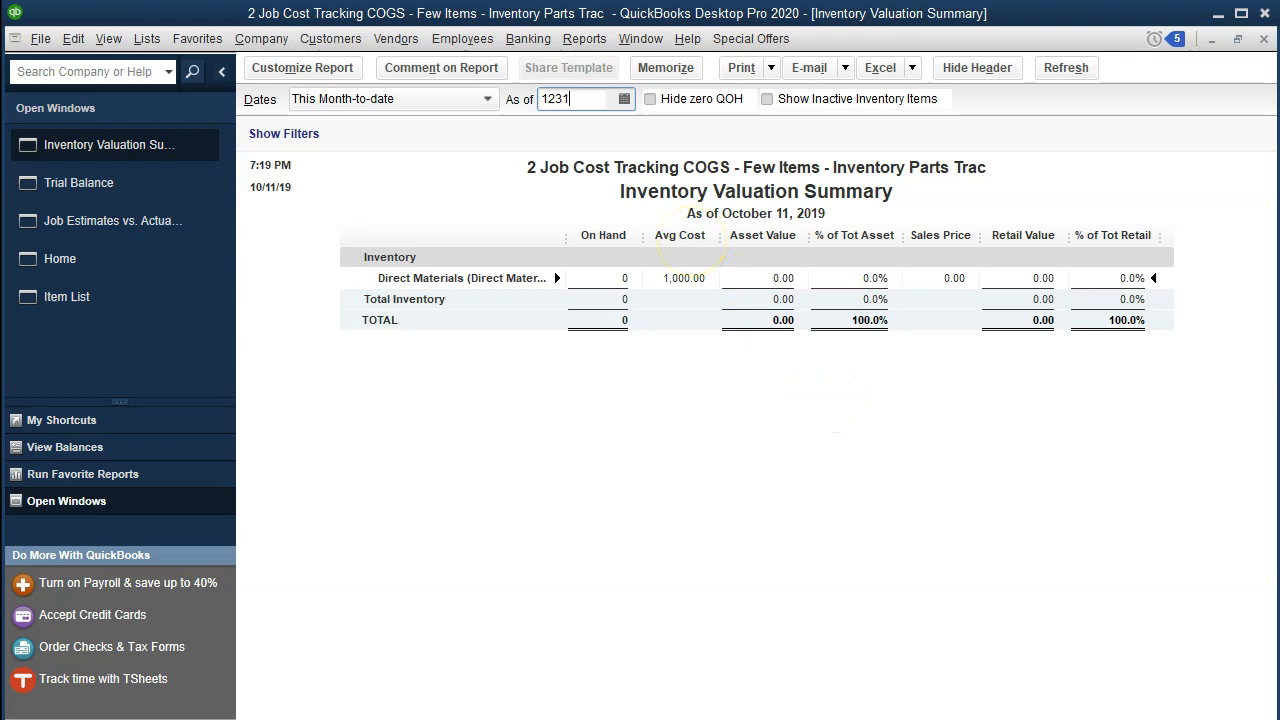
{"action": "key", "text": "Tab"}
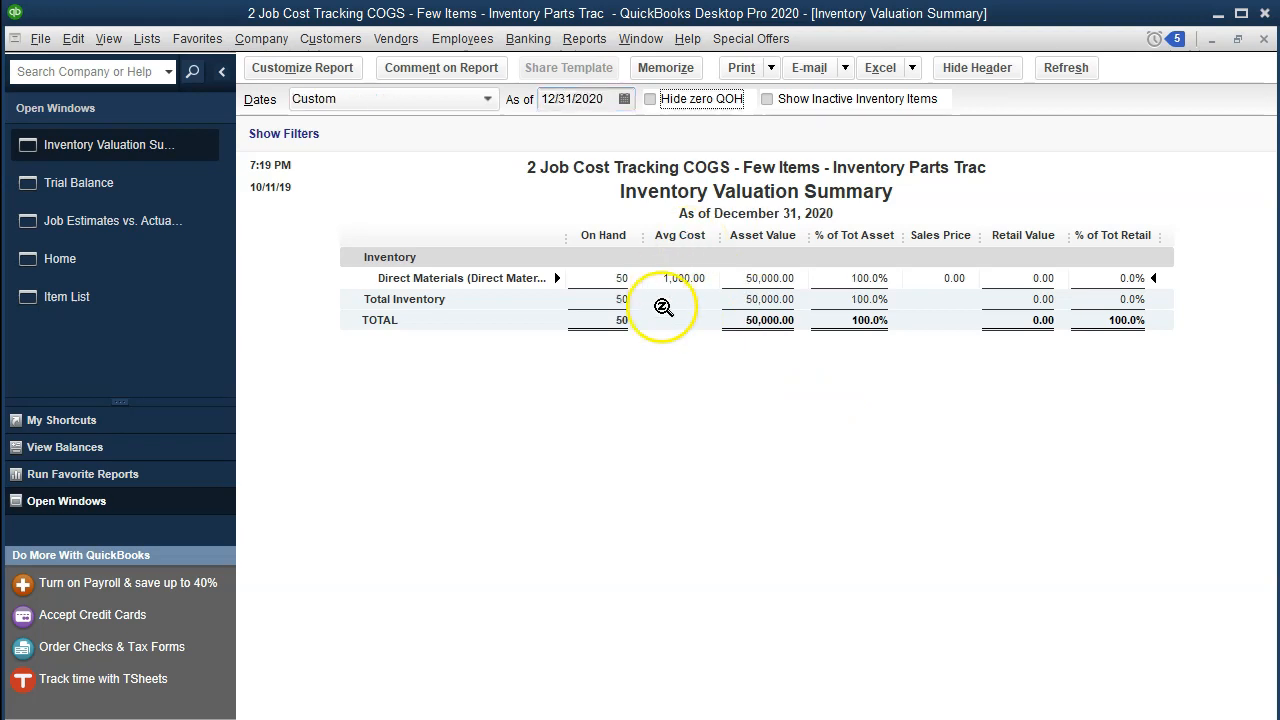
{"action": "left_click", "coordinate": [679, 277]}
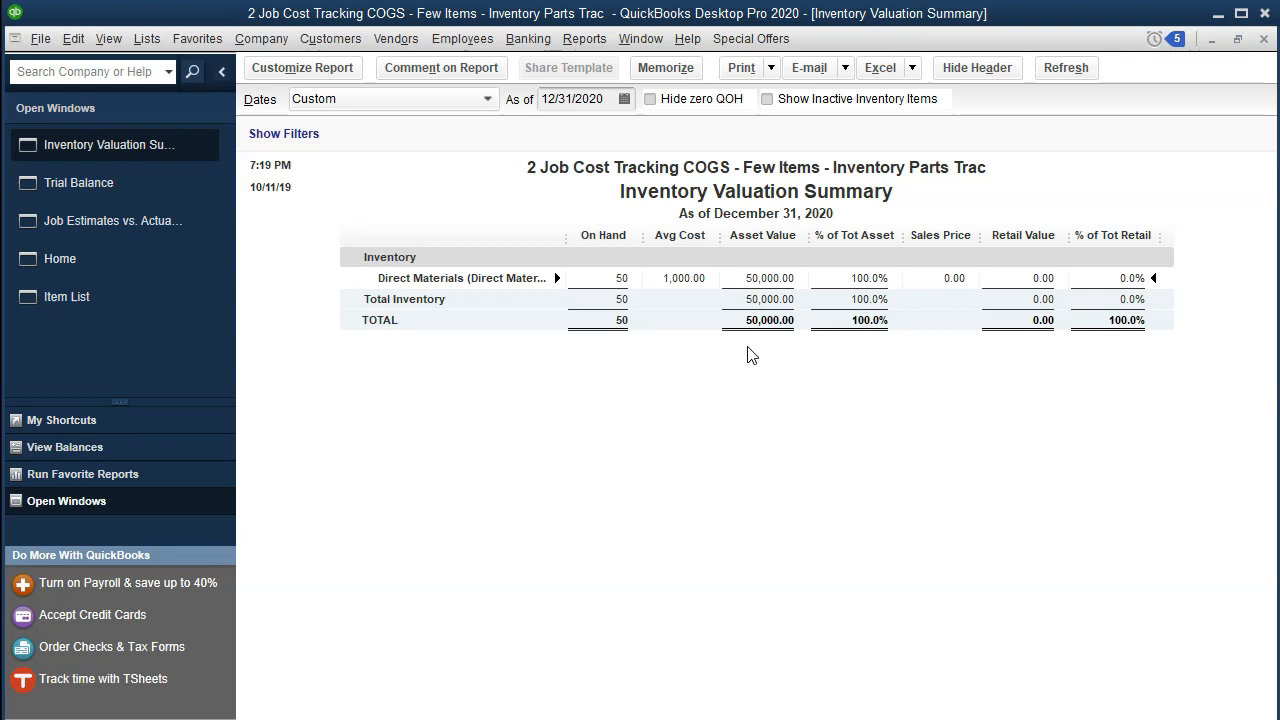
In the Item List, compare Direct Materials Invoice with Direct Materials, and open the Direct Materials inventory part to review its setup.
{"action": "left_click", "coordinate": [149, 314]}
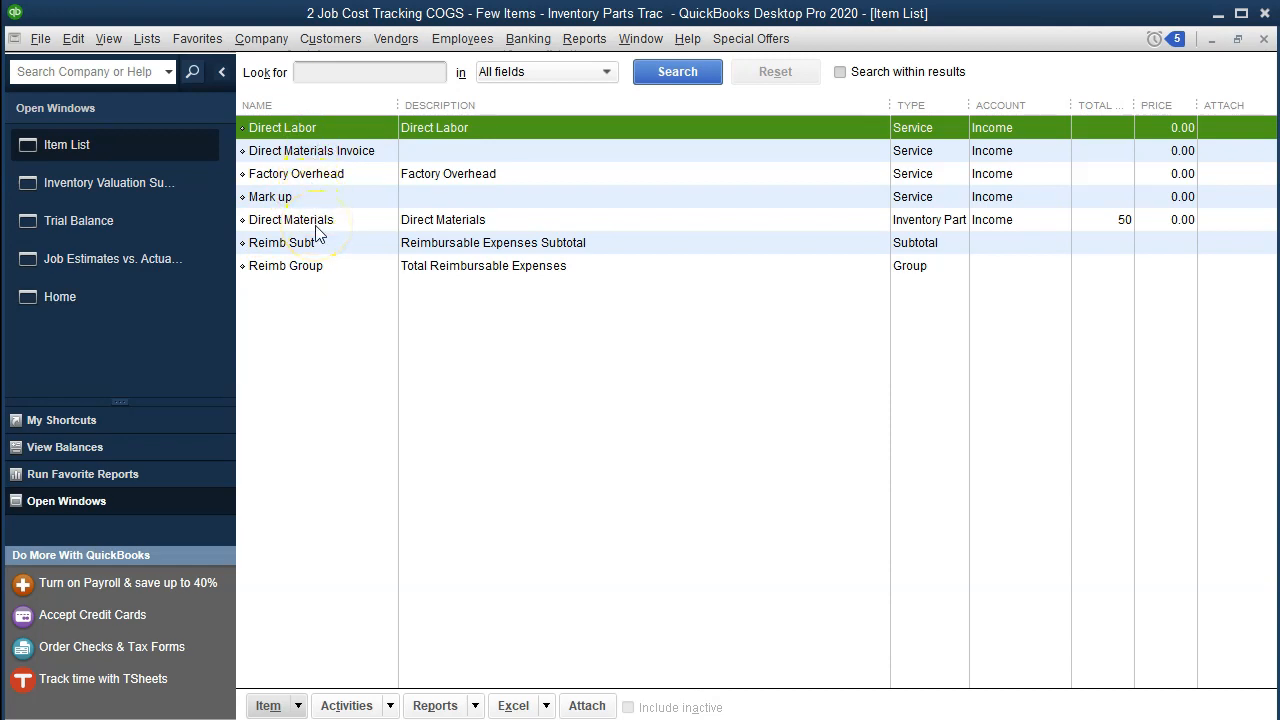
{"action": "left_click", "coordinate": [334, 152]}
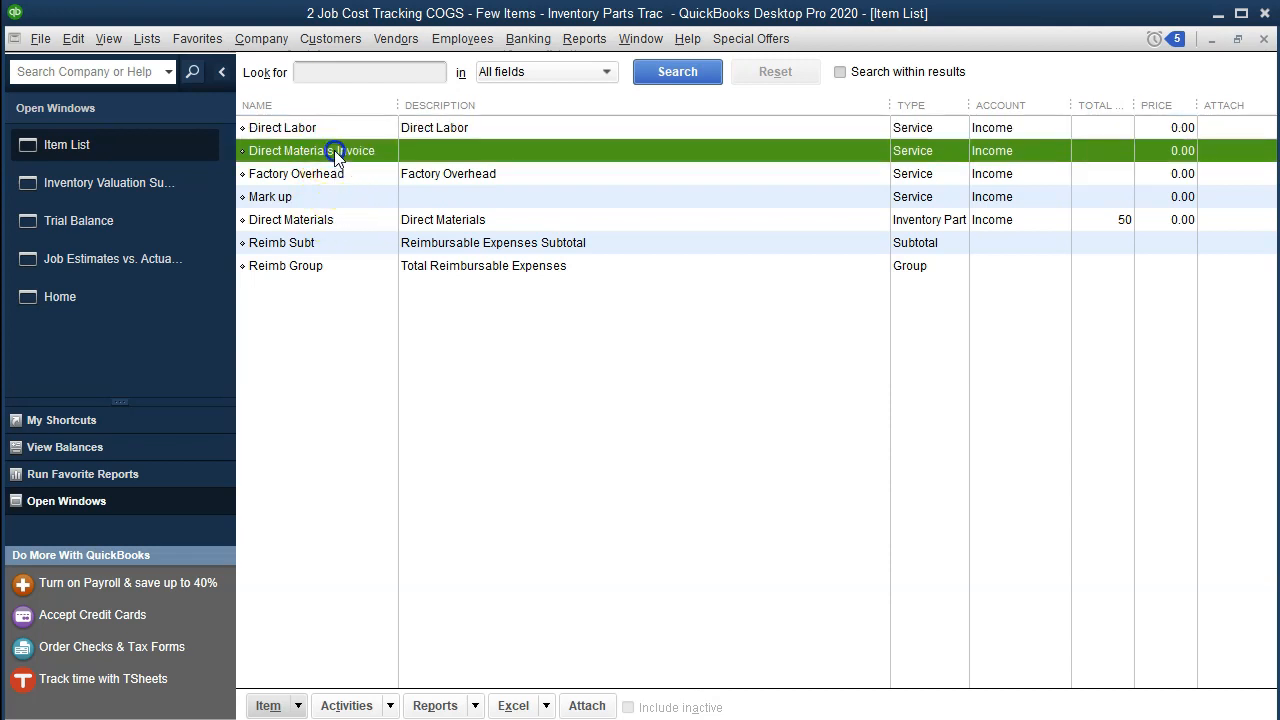
{"action": "left_click", "coordinate": [336, 220]}
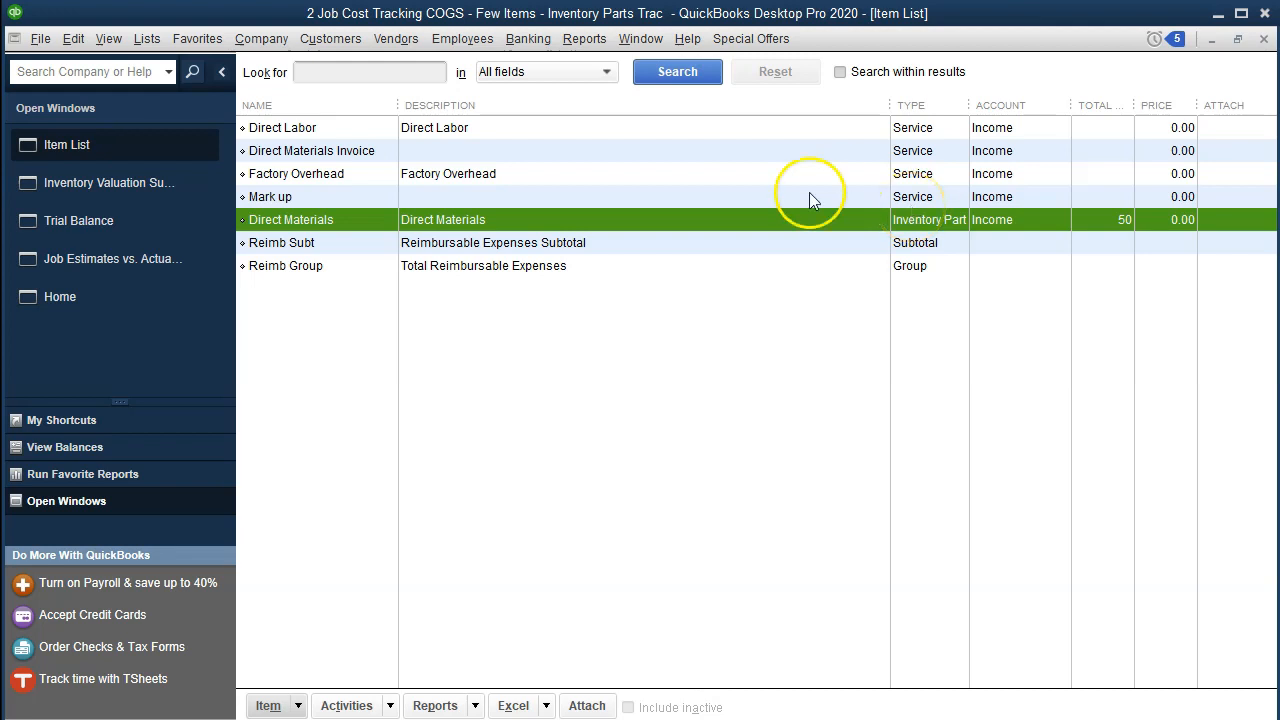
{"action": "double_click", "coordinate": [761, 219]}
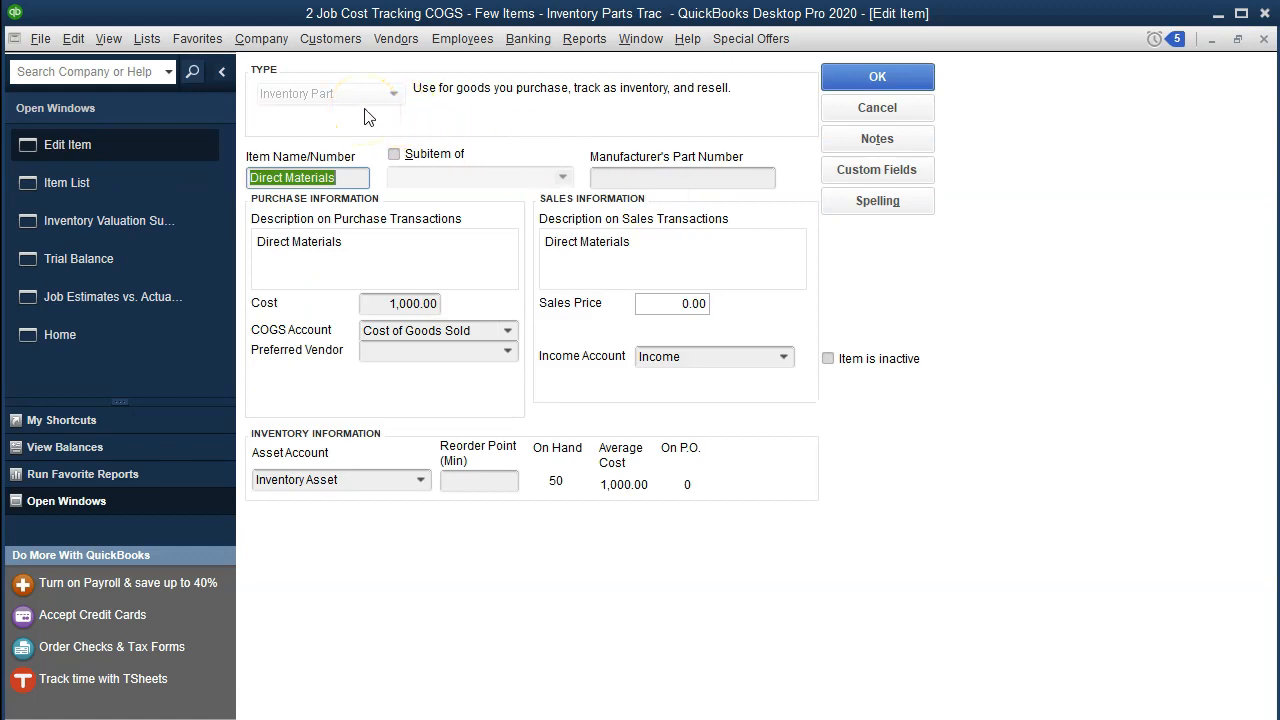
{"action": "left_click", "coordinate": [374, 84]}
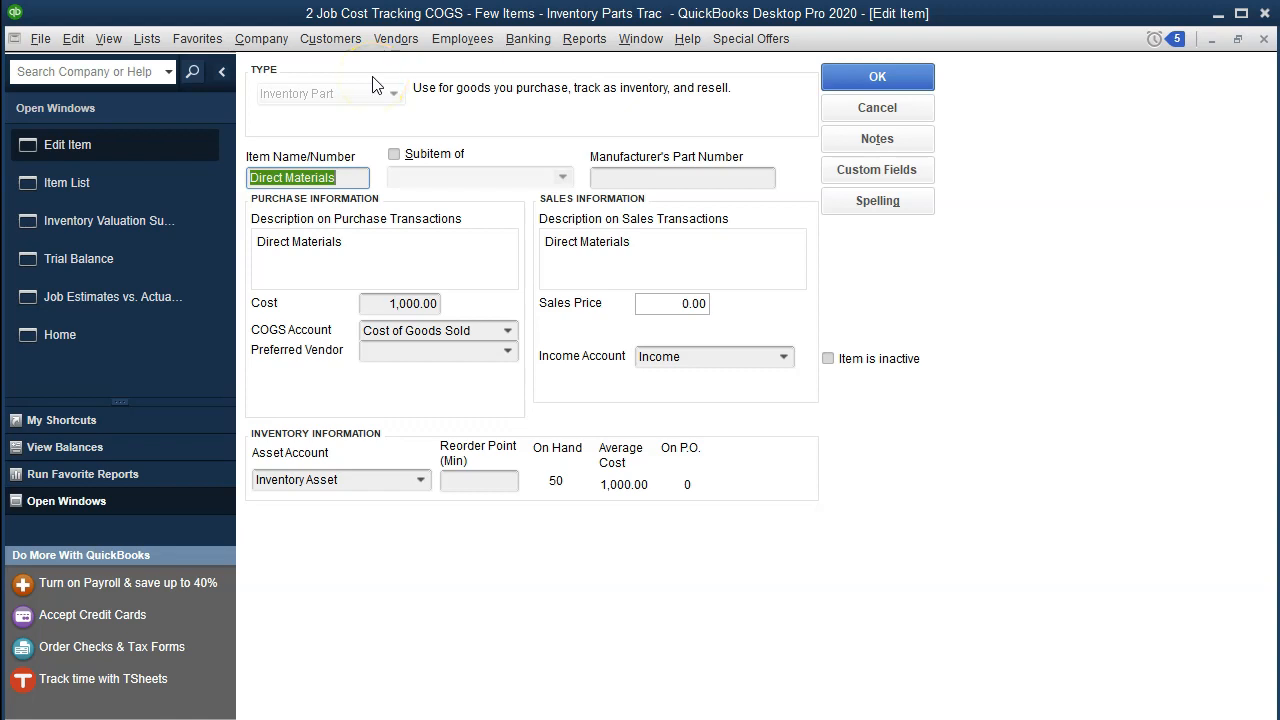